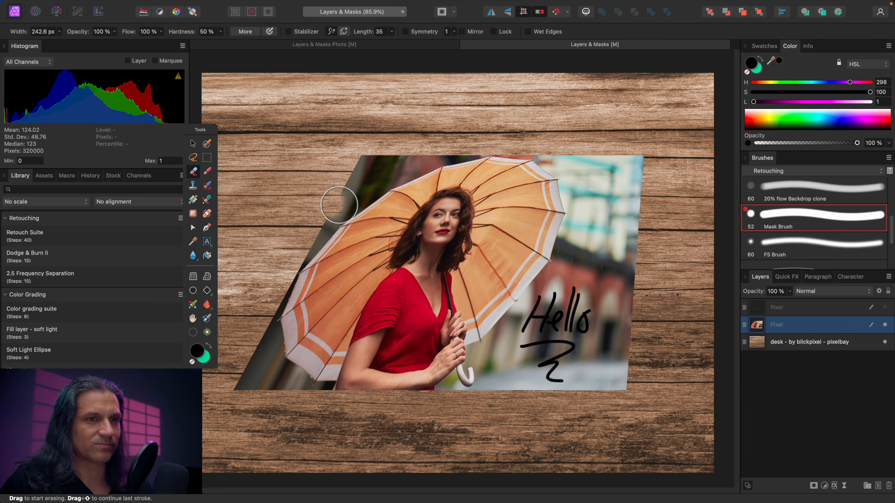
Try twice to erase the handwritten "Hello" and squiggle from the photo layer, undoing each attempt
{"action": "mouse_move", "coordinate": [570, 300]}
{"action": "left_mouse_down"}
{"action": "mouse_move", "coordinate": [534, 308]}
{"action": "mouse_move", "coordinate": [570, 316]}
{"action": "mouse_move", "coordinate": [565, 332]}
{"action": "mouse_move", "coordinate": [592, 330]}
{"action": "mouse_move", "coordinate": [600, 385]}
{"action": "mouse_move", "coordinate": [588, 310]}
{"action": "left_mouse_up"}
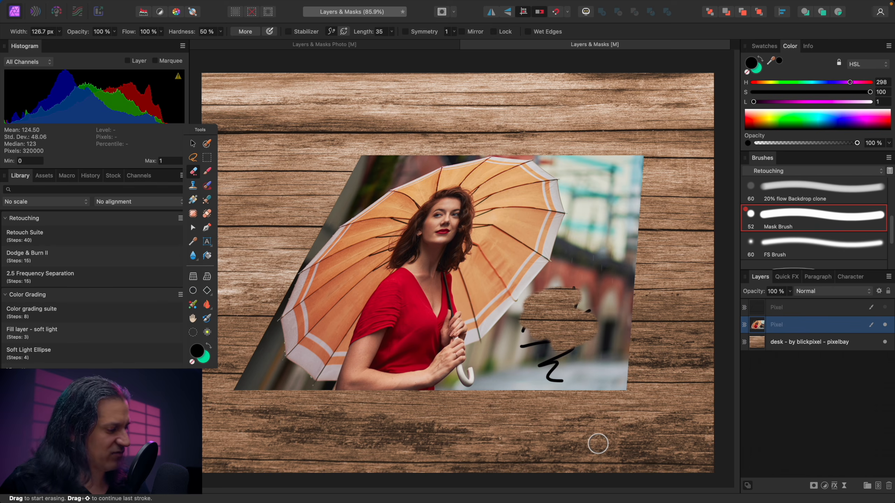
{"action": "key", "text": "super+z"}
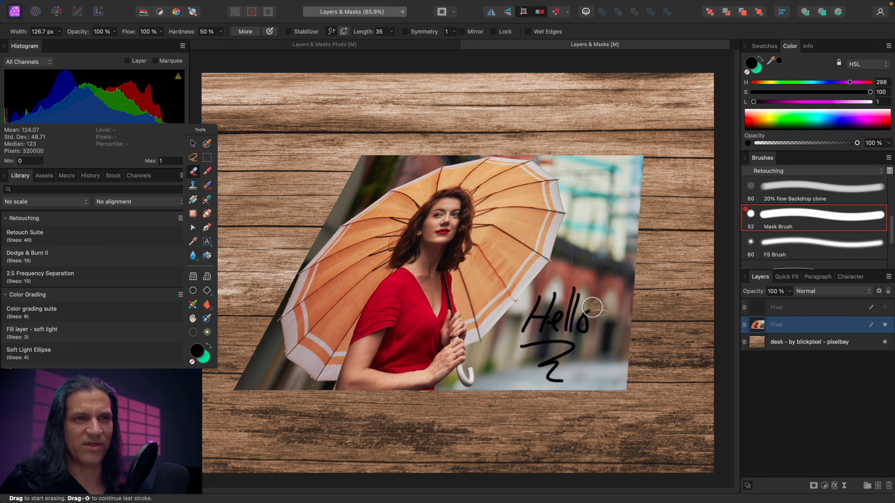
{"action": "mouse_move", "coordinate": [582, 315]}
{"action": "left_mouse_down"}
{"action": "mouse_move", "coordinate": [544, 299]}
{"action": "mouse_move", "coordinate": [560, 356]}
{"action": "left_mouse_up"}
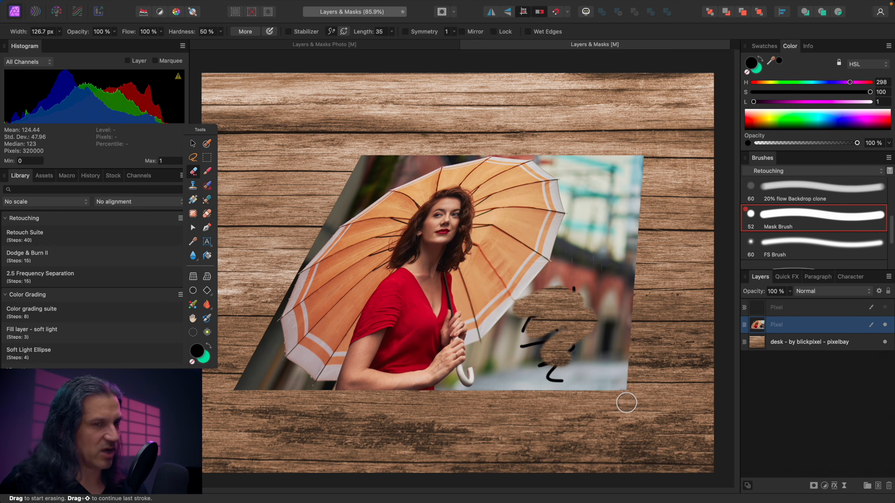
{"action": "key", "text": "super+z"}
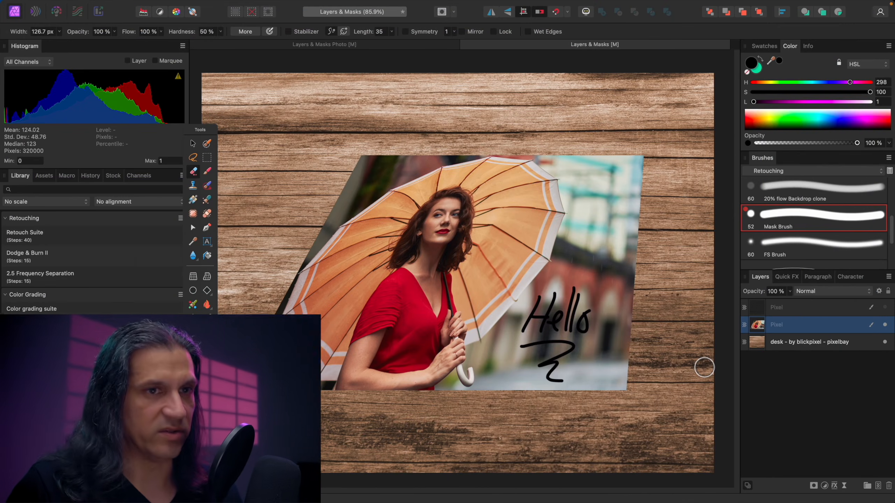
Undo the handwriting strokes painted directly on the photo layer
{"action": "key", "text": "super+z"}
{"action": "key", "text": "super+z"}
{"action": "key", "text": "super+z"}
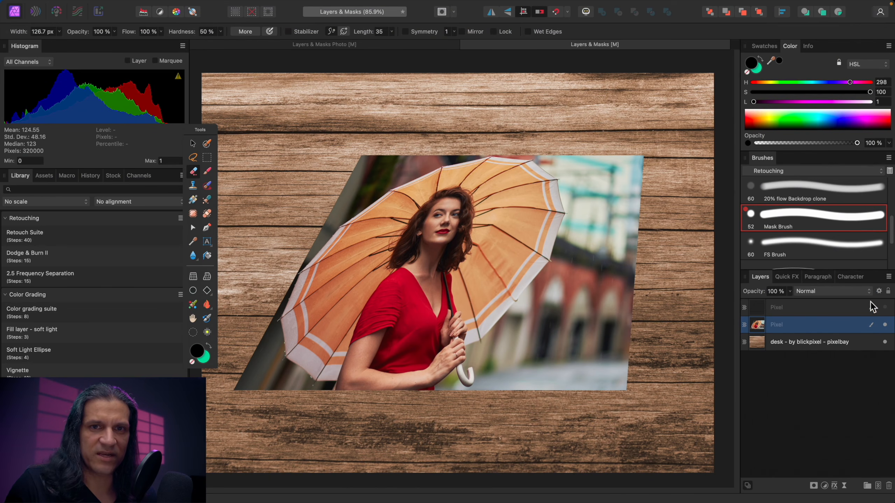
Show the hidden top Pixel layer with the black frame and shift it slightly over the photo
{"action": "left_click", "coordinate": [884, 307]}
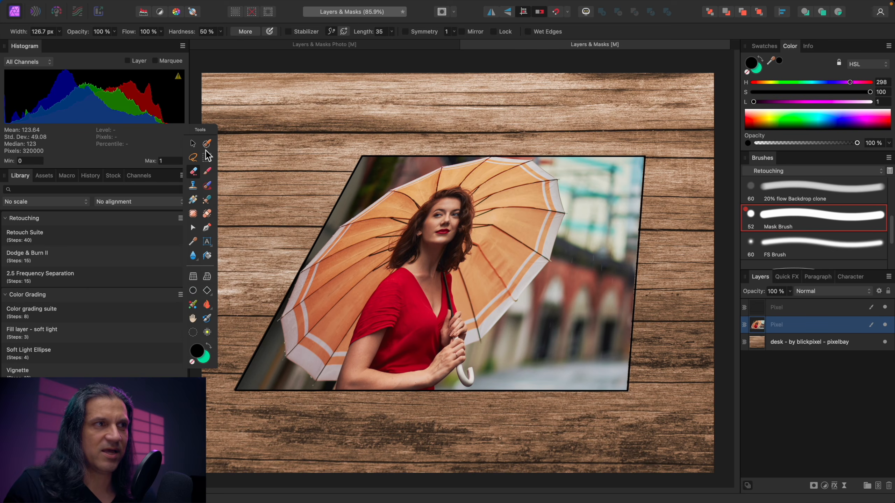
{"action": "left_click", "coordinate": [193, 144]}
{"action": "left_click_drag", "start_coordinate": [471, 249], "coordinate": [479, 297]}
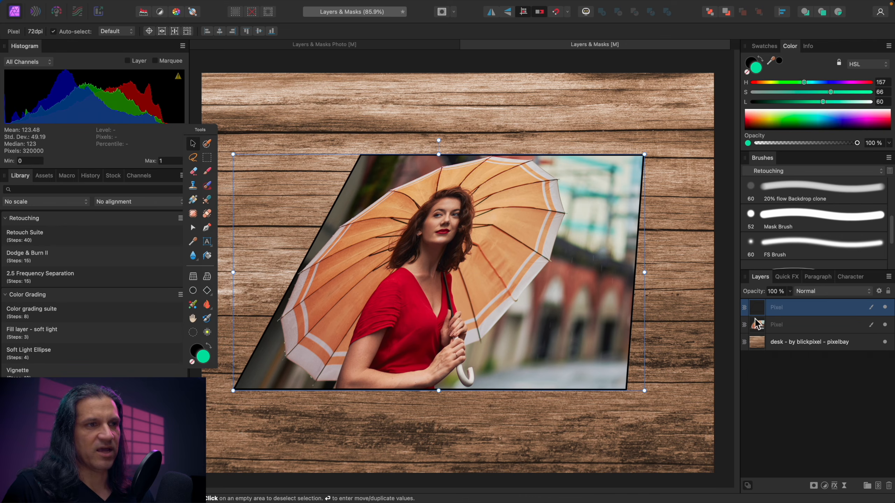
Paint the word "Hello" with a squiggle below it in black on the top Pixel layer, beside the umbrella handle
{"action": "key", "text": "b"}
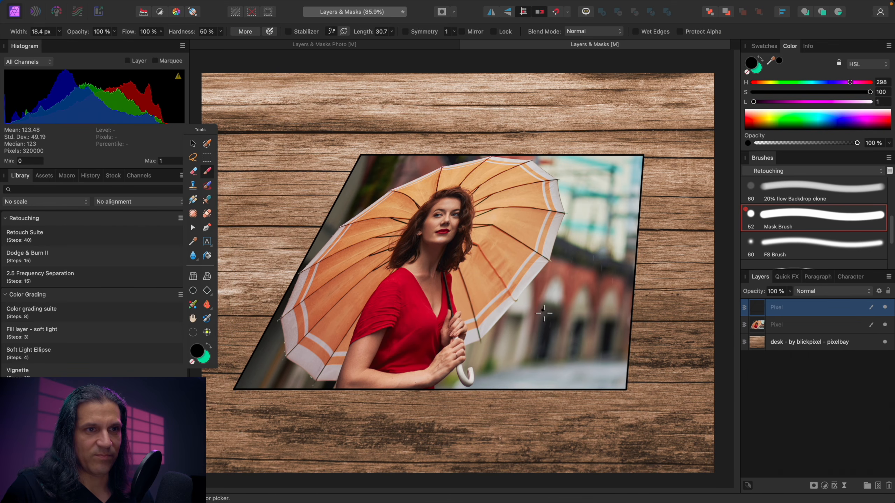
{"action": "mouse_move", "coordinate": [534, 302]}
{"action": "left_mouse_down"}
{"action": "mouse_move", "coordinate": [525, 334]}
{"action": "mouse_move", "coordinate": [544, 321]}
{"action": "mouse_move", "coordinate": [578, 317]}
{"action": "left_mouse_up"}
{"action": "left_click_drag", "start_coordinate": [536, 354], "coordinate": [569, 382]}
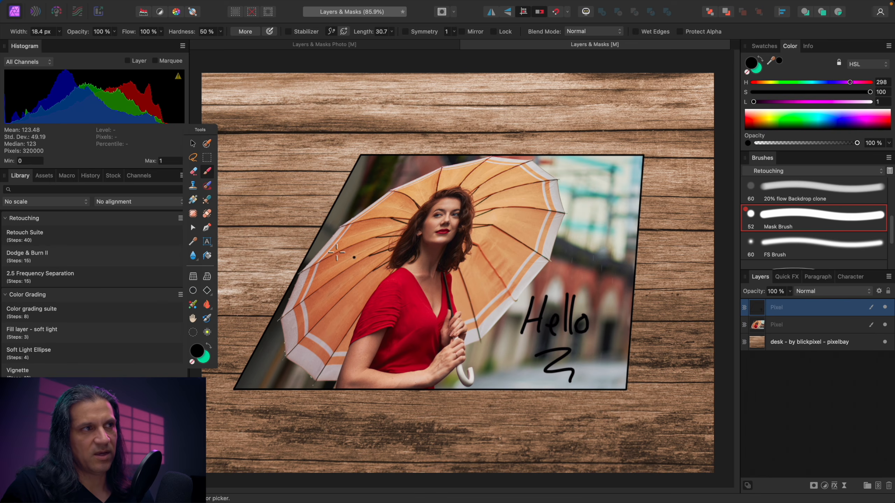
Move the handwriting layer slightly over the photo, then hide it and show it again
{"action": "left_click", "coordinate": [193, 143]}
{"action": "mouse_move", "coordinate": [469, 305]}
{"action": "left_mouse_down"}
{"action": "mouse_move", "coordinate": [531, 229]}
{"action": "mouse_move", "coordinate": [504, 240]}
{"action": "mouse_move", "coordinate": [514, 229]}
{"action": "mouse_move", "coordinate": [492, 202]}
{"action": "mouse_move", "coordinate": [532, 233]}
{"action": "mouse_move", "coordinate": [490, 309]}
{"action": "mouse_move", "coordinate": [467, 302]}
{"action": "left_mouse_up"}
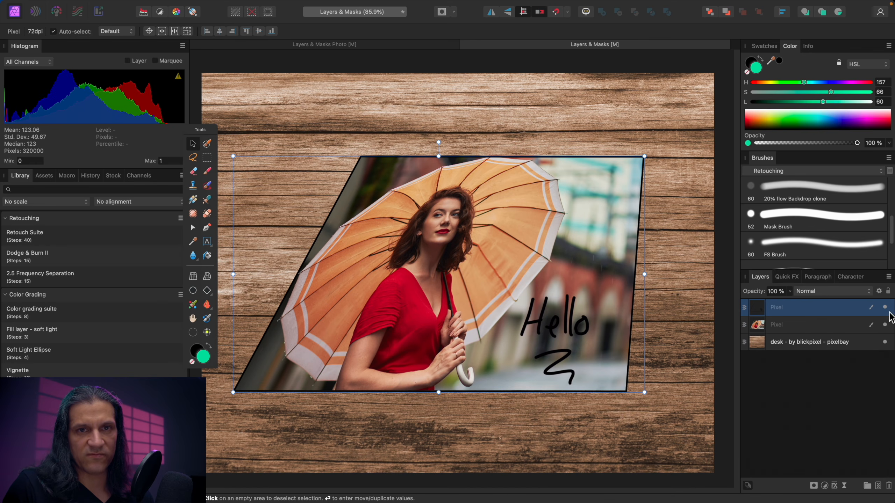
{"action": "left_click", "coordinate": [885, 307]}
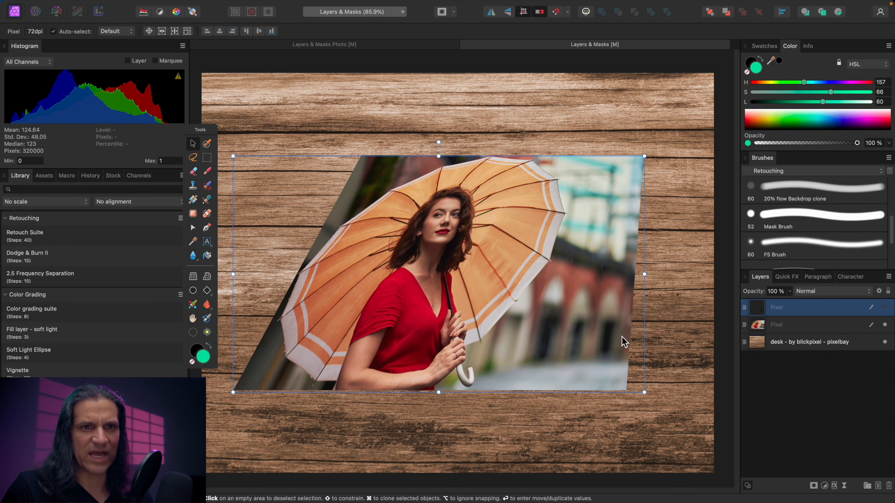
{"action": "left_click", "coordinate": [885, 307]}
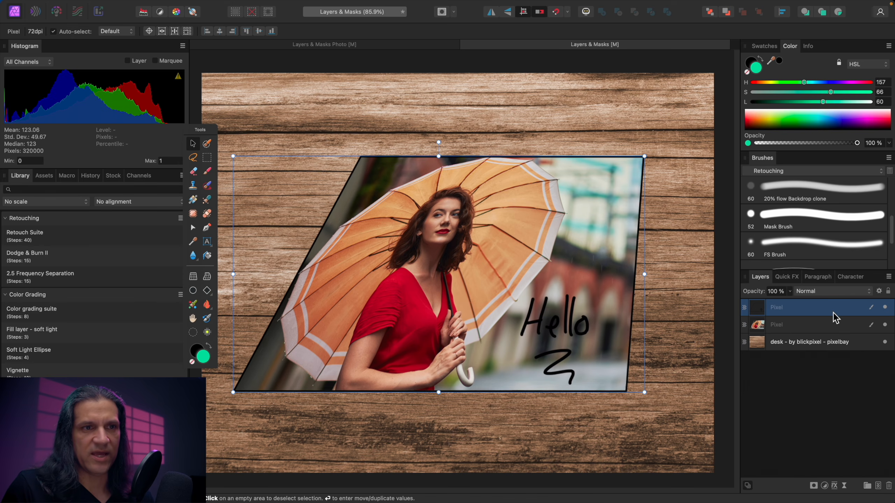
Move the handwriting layer again, then undo back to the frame layer without any lettering
{"action": "left_click_drag", "start_coordinate": [551, 299], "coordinate": [595, 343]}
{"action": "key", "text": "super+z"}
{"action": "key", "text": "super+z"}
{"action": "key", "text": "super+z"}
{"action": "key", "text": "super+z"}
{"action": "key", "text": "super+z"}
{"action": "key", "text": "super+z"}
{"action": "key", "text": "super+z"}
{"action": "key", "text": "super+z"}
{"action": "key", "text": "super+z"}
{"action": "key", "text": "super+z"}
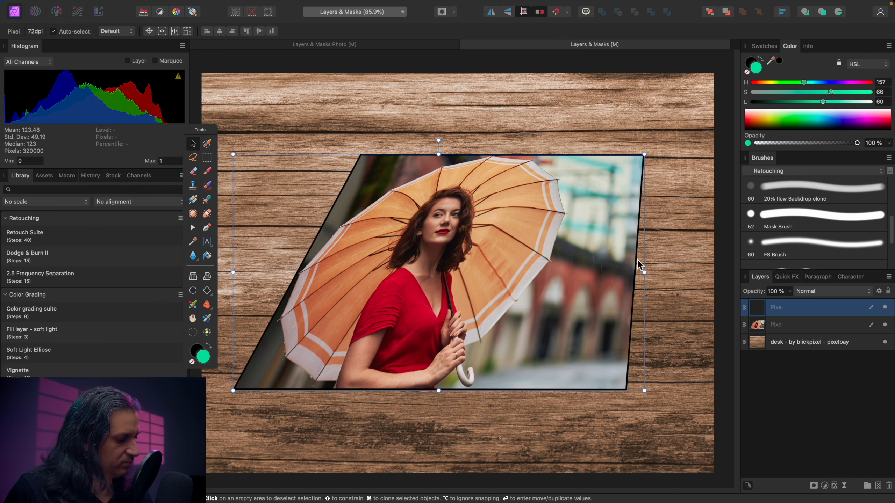
Duplicate the black frame layer twice
{"action": "key", "text": "super+j"}
{"action": "key", "text": "super+j"}
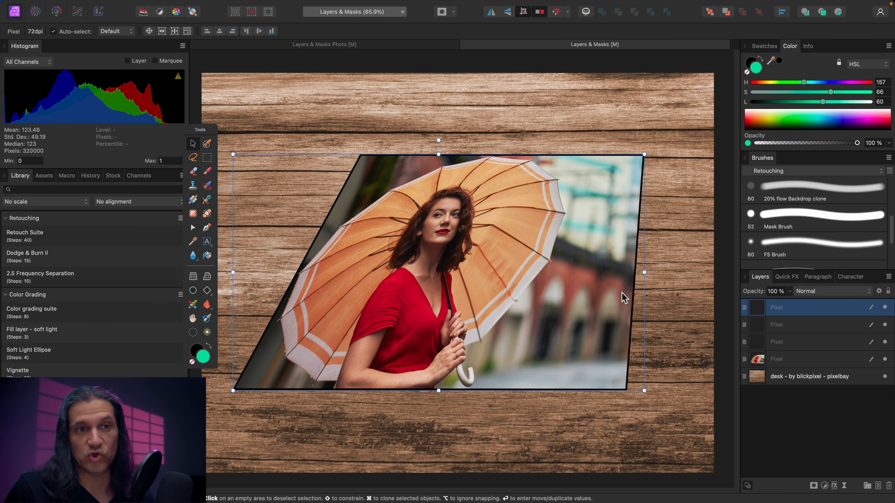
Move the three frame layers separately so their outlines are staggered above the photo
{"action": "left_click_drag", "start_coordinate": [534, 299], "coordinate": [521, 230]}
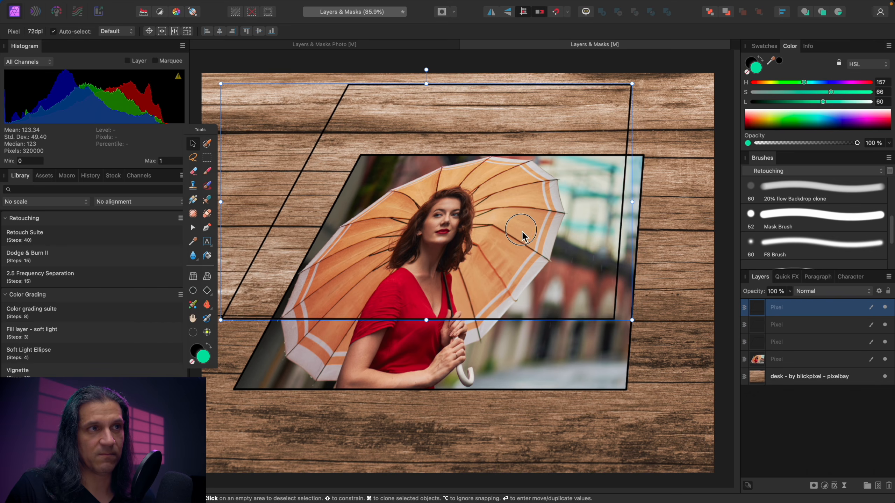
{"action": "left_click", "coordinate": [816, 335]}
{"action": "left_click_drag", "start_coordinate": [565, 328], "coordinate": [598, 355]}
{"action": "left_click", "coordinate": [826, 344]}
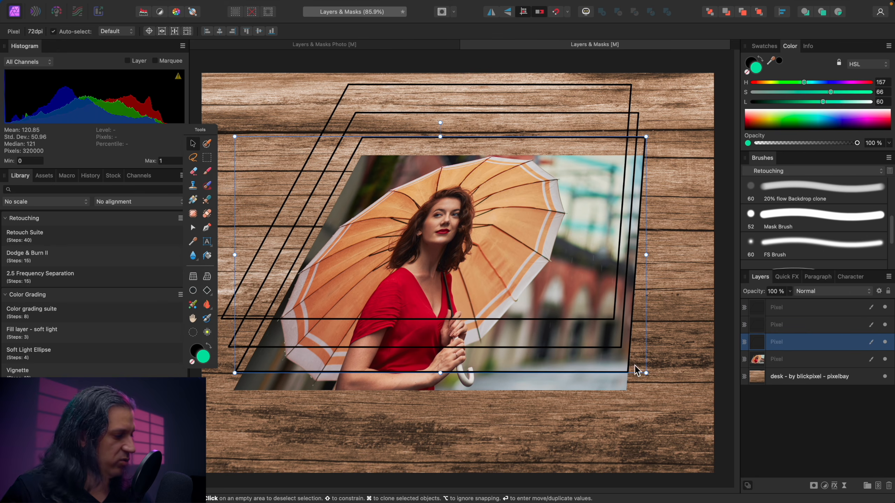
Undo the moves of the three frame layers so they align with the photo again
{"action": "key", "text": "super+z"}
{"action": "key", "text": "super+z"}
{"action": "key", "text": "super+z"}
{"action": "key", "text": "super+z"}
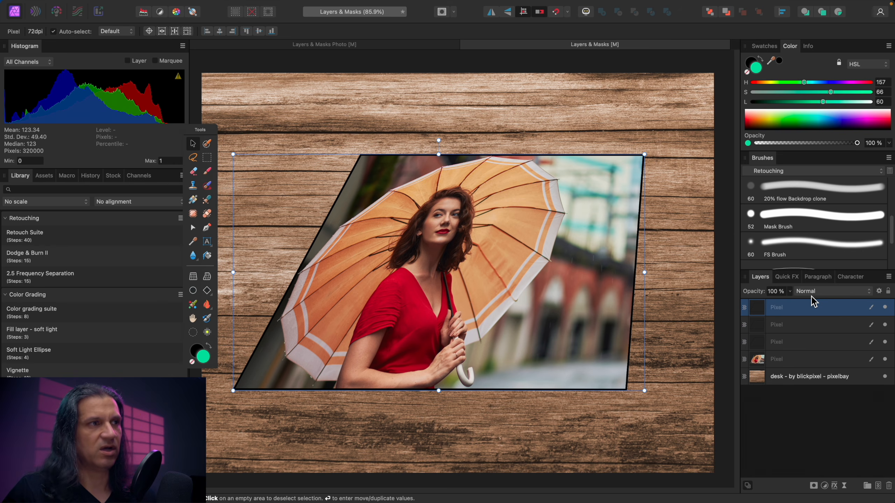
Set the Paint Brush to a pure red with hue 360 and lightness 47
{"action": "left_click", "coordinate": [869, 82]}
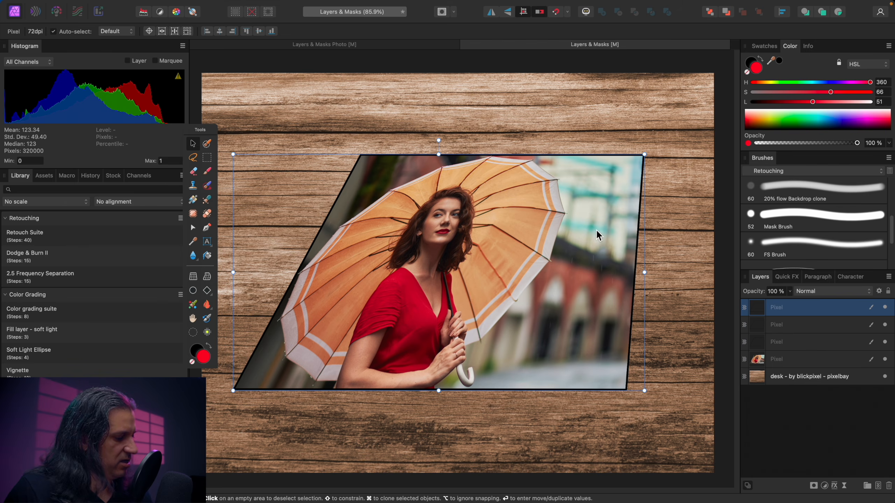
{"action": "key", "text": "b"}
{"action": "key", "text": "x"}
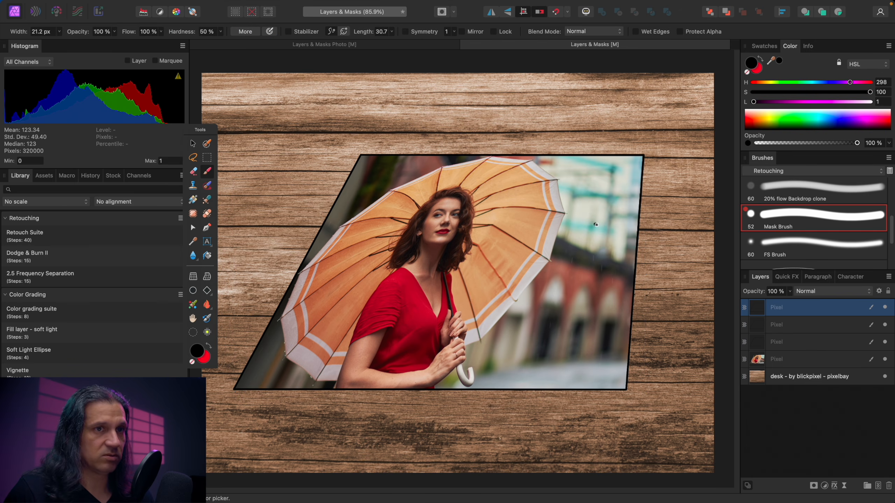
{"action": "left_click", "coordinate": [808, 102]}
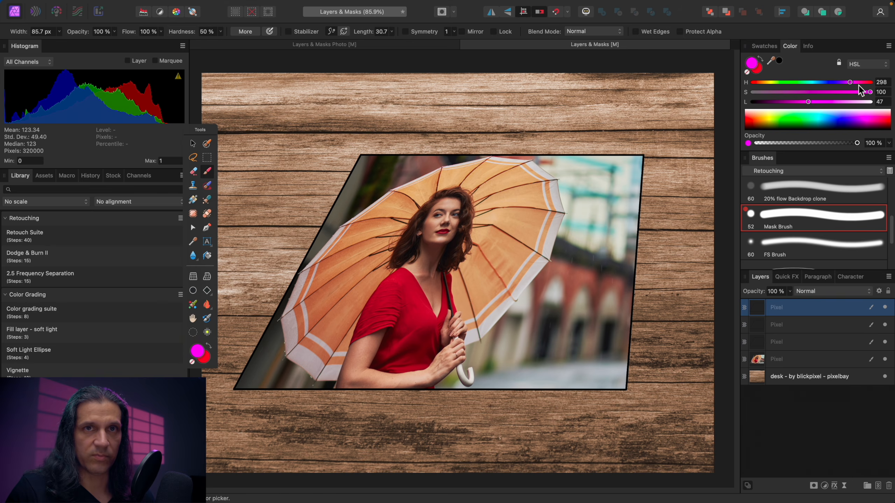
{"action": "left_click", "coordinate": [870, 82]}
Enlarge the brush to 301.6 px and paint a single red dot on the top layer, beside the umbrella's right edge
{"action": "key", "text": "bracketright"}
{"action": "key", "text": "bracketright"}
{"action": "key", "text": "bracketright"}
{"action": "key", "text": "bracketright"}
{"action": "key", "text": "bracketright"}
{"action": "key", "text": "bracketright"}
{"action": "key", "text": "bracketright"}
{"action": "key", "text": "bracketright"}
{"action": "key", "text": "bracketright"}
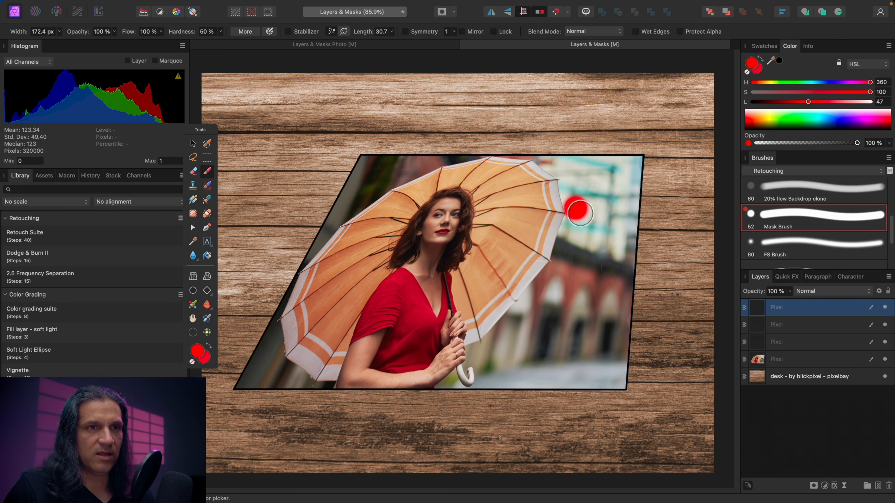
{"action": "left_click", "coordinate": [574, 208]}
{"action": "key", "text": "super+z"}
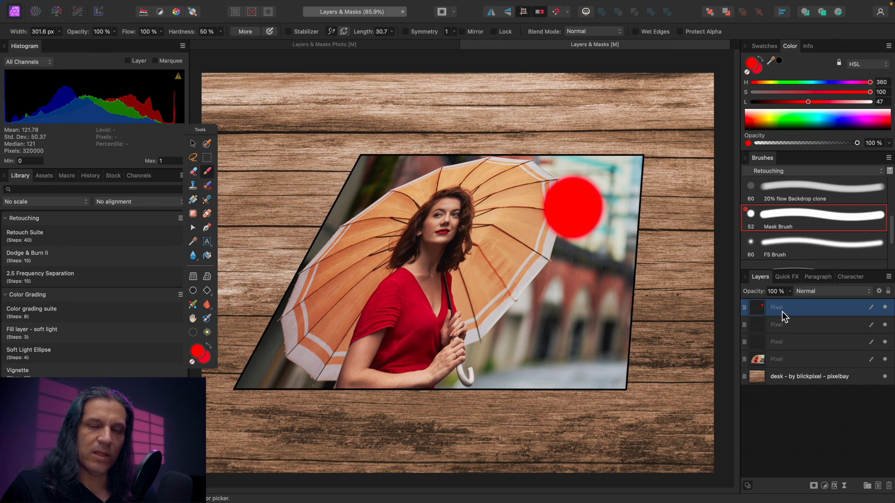
On the second Pixel layer, paint a cyan dot with hue 178 just below the red one, partly overlapped by it
{"action": "left_click", "coordinate": [786, 327]}
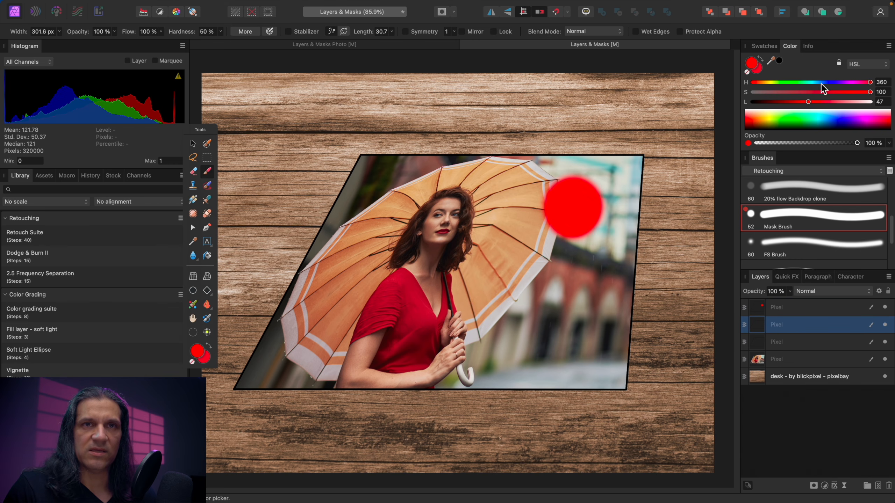
{"action": "left_click_drag", "start_coordinate": [823, 83], "coordinate": [812, 83]}
{"action": "mouse_move", "coordinate": [611, 257]}
{"action": "left_mouse_down"}
{"action": "mouse_move", "coordinate": [577, 252]}
{"action": "mouse_move", "coordinate": [586, 238]}
{"action": "mouse_move", "coordinate": [578, 258]}
{"action": "mouse_move", "coordinate": [571, 245]}
{"action": "mouse_move", "coordinate": [572, 268]}
{"action": "mouse_move", "coordinate": [602, 289]}
{"action": "left_mouse_up"}
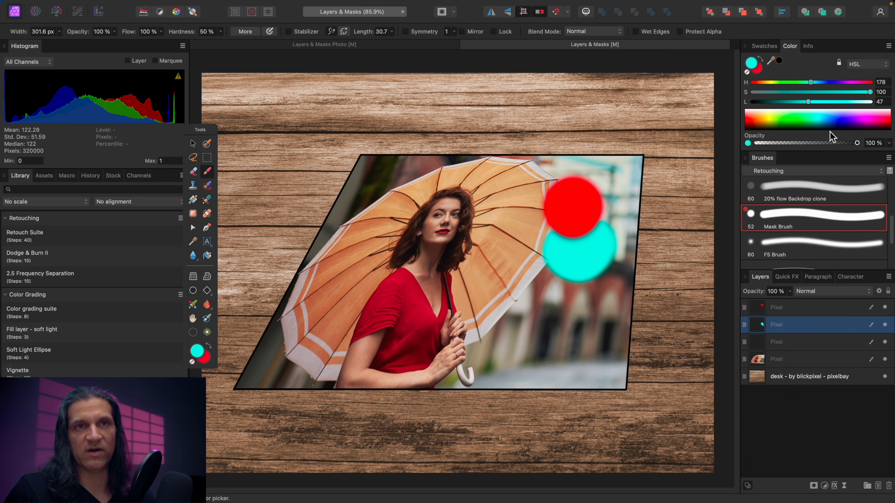
On the third Pixel layer, paint a yellow-green dot just below the cyan one
{"action": "left_click", "coordinate": [801, 343]}
{"action": "left_click_drag", "start_coordinate": [783, 83], "coordinate": [774, 83]}
{"action": "left_click_drag", "start_coordinate": [579, 299], "coordinate": [579, 300]}
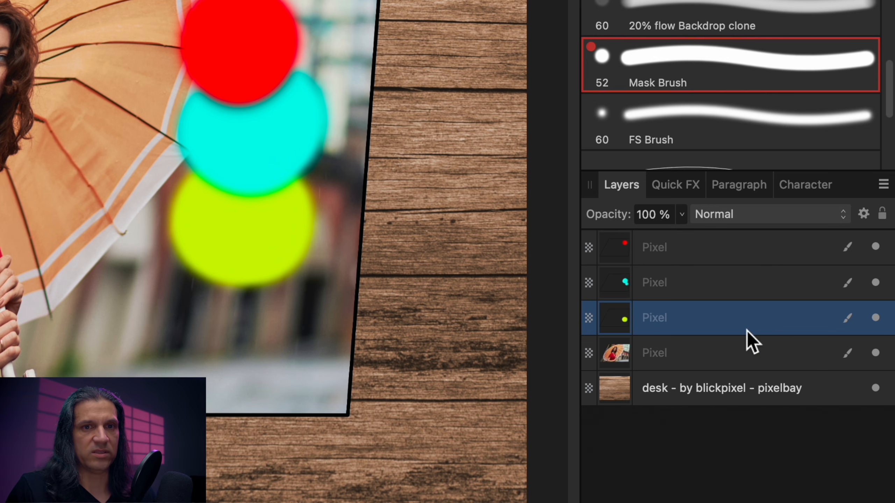
Move the yellow-green dot's layer to the top of the layer stack and nudge it on the canvas
{"action": "left_click_drag", "start_coordinate": [738, 330], "coordinate": [744, 240]}
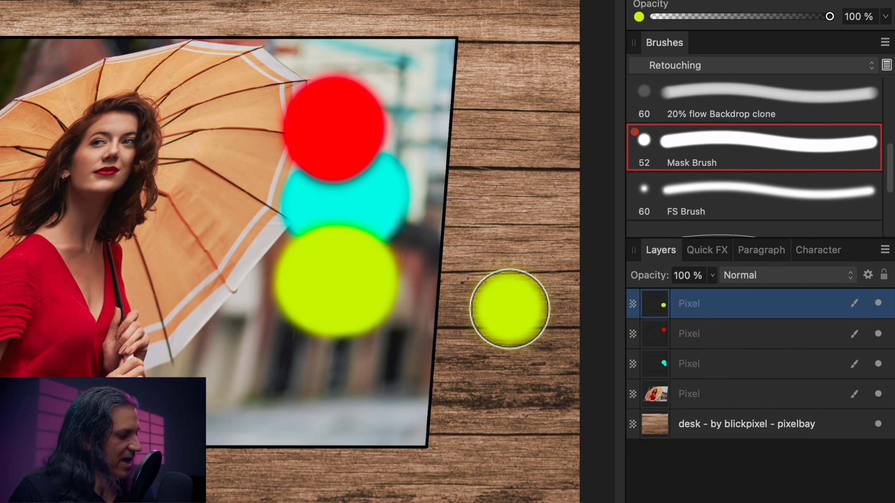
{"action": "key", "text": "v"}
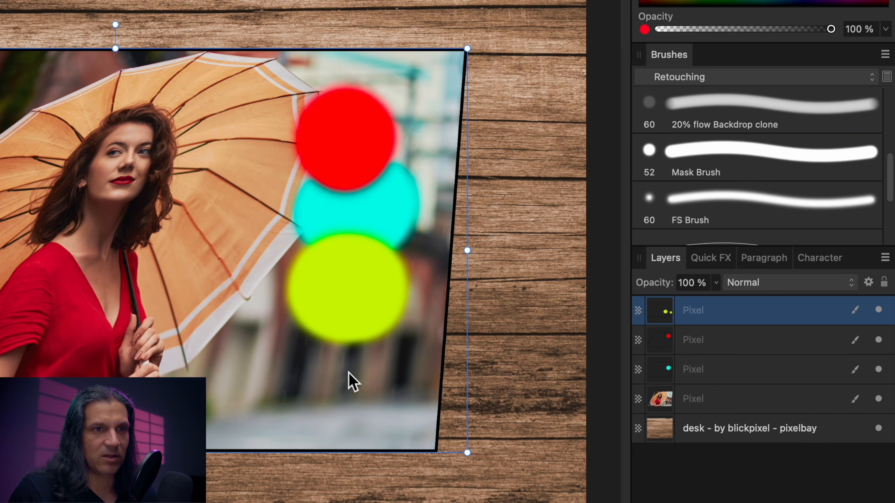
{"action": "mouse_move", "coordinate": [349, 374]}
{"action": "left_mouse_down"}
{"action": "mouse_move", "coordinate": [360, 280]}
{"action": "mouse_move", "coordinate": [344, 224]}
{"action": "mouse_move", "coordinate": [388, 298]}
{"action": "mouse_move", "coordinate": [351, 382]}
{"action": "left_mouse_up"}
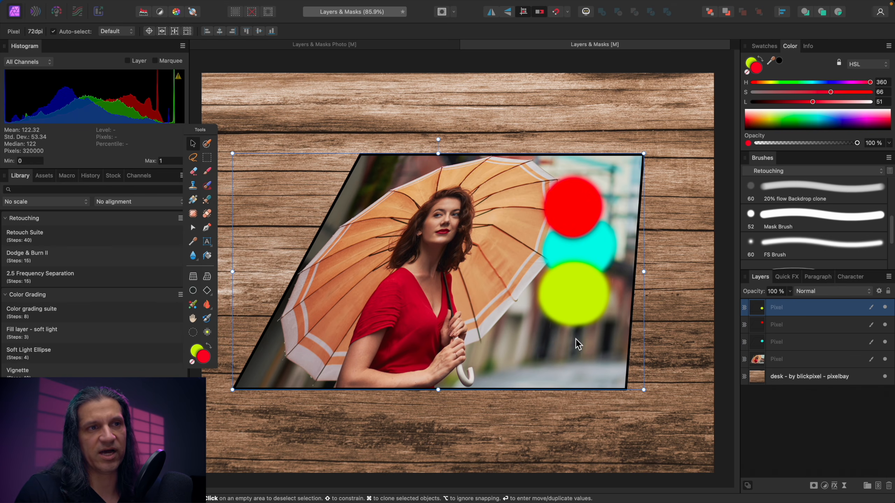
Hide the three dot layers one by one, then show them again in reverse order
{"action": "left_click", "coordinate": [885, 307]}
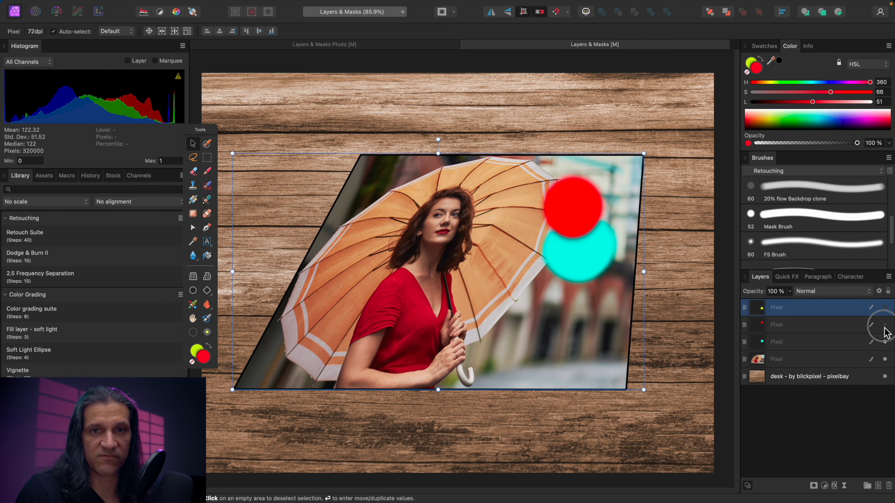
{"action": "left_click", "coordinate": [885, 325]}
{"action": "left_click", "coordinate": [885, 341]}
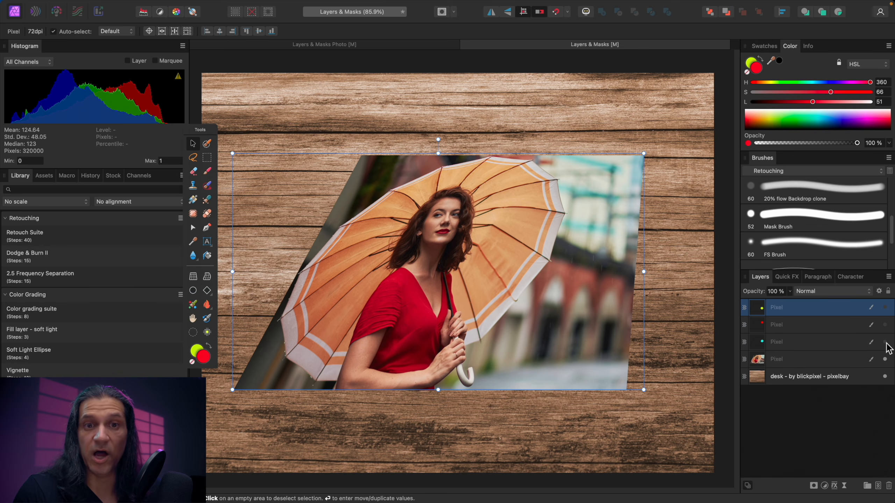
{"action": "left_click", "coordinate": [884, 342]}
{"action": "left_click", "coordinate": [885, 324]}
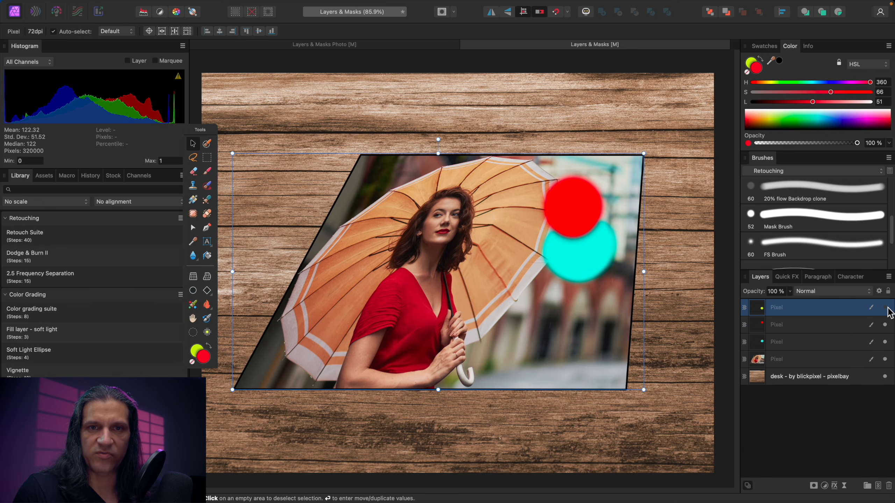
{"action": "left_click", "coordinate": [885, 307]}
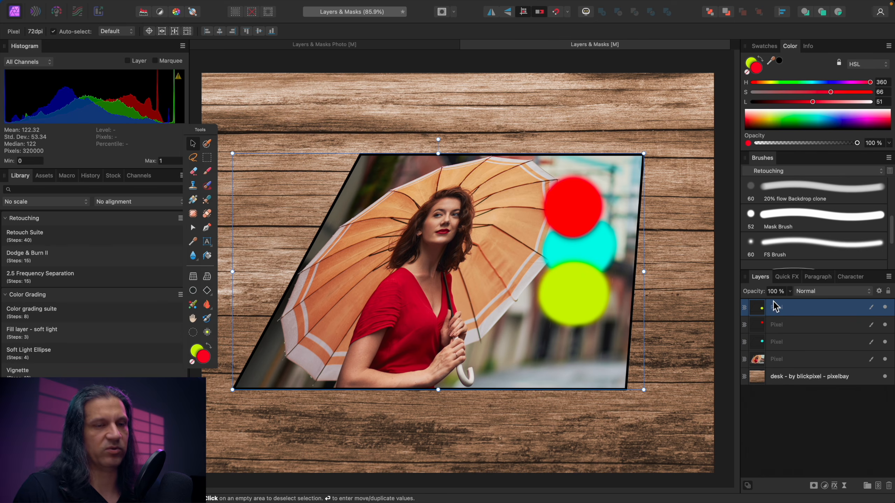
Try out the opacity of the yellow-green dot's layer and return it to 100%
{"action": "left_click", "coordinate": [790, 292]}
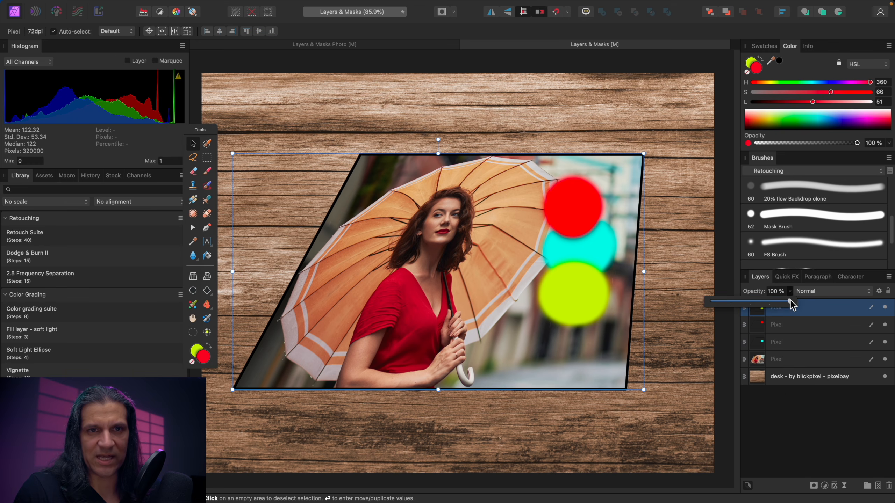
{"action": "mouse_move", "coordinate": [790, 301]}
{"action": "left_mouse_down"}
{"action": "mouse_move", "coordinate": [727, 302]}
{"action": "mouse_move", "coordinate": [793, 302]}
{"action": "left_mouse_up"}
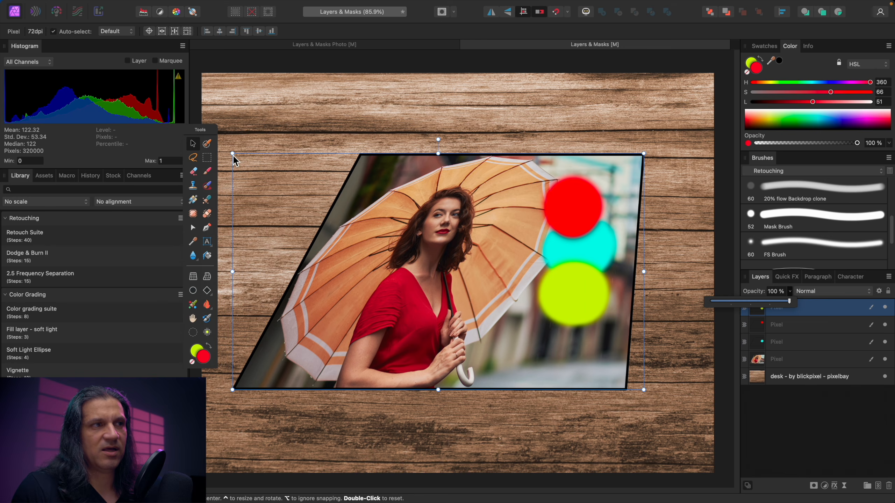
Resize and rotate the yellow-green dot's layer independently so its dot sits over the red and cyan ones
{"action": "left_click_drag", "start_coordinate": [235, 155], "coordinate": [466, 243]}
{"action": "left_click_drag", "start_coordinate": [572, 284], "coordinate": [466, 239]}
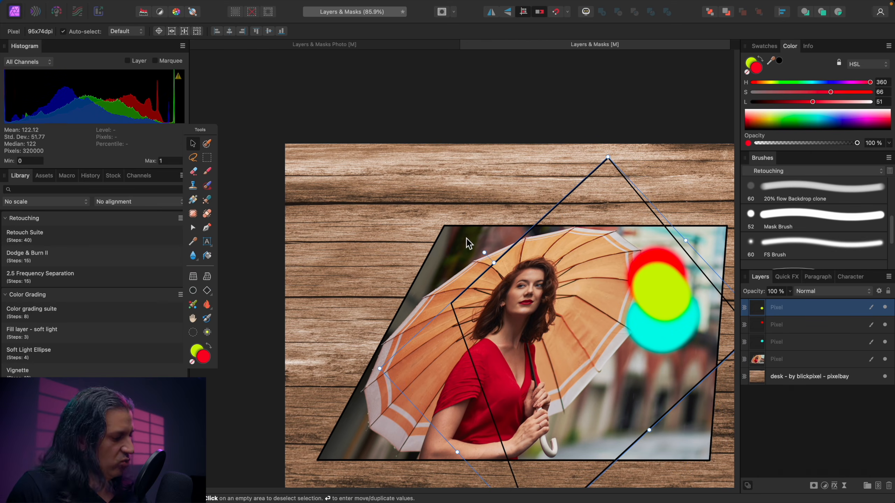
Undo the resizing and rotation of the yellow-green dot's layer and fit the whole document in view
{"action": "key", "text": "super+z"}
{"action": "key", "text": "super+z"}
{"action": "key", "text": "super+z"}
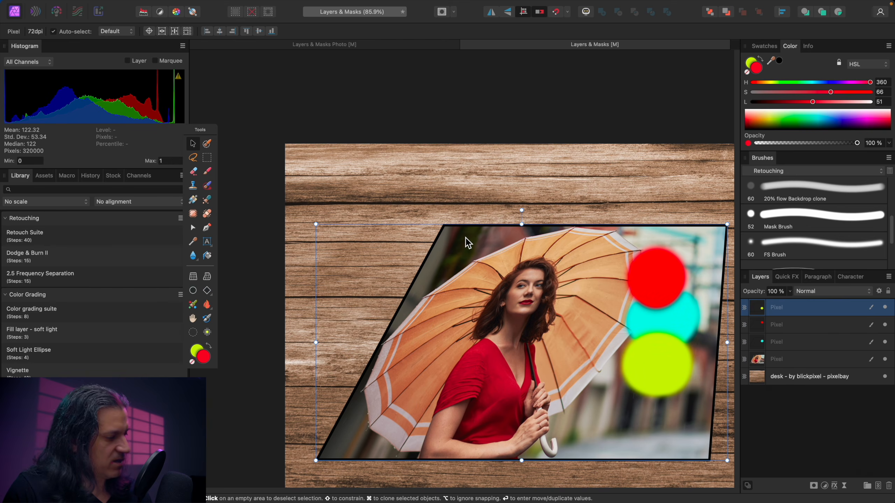
{"action": "scroll", "coordinate": [465, 238], "scroll_direction": "down", "scroll_amount": 2}
{"action": "key", "text": "super+0"}
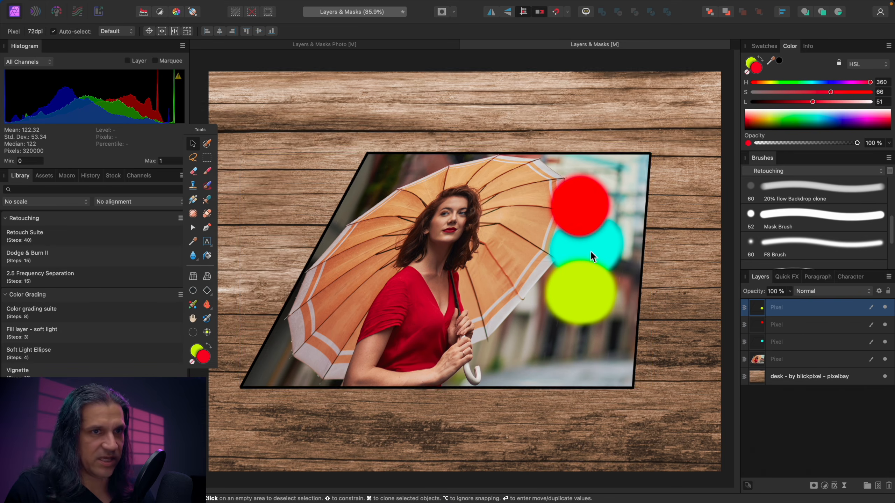
Preview blend modes such as Lighten, Subtract and Linear Light on the yellow-green dot's layer, keeping it at Normal
{"action": "left_click", "coordinate": [841, 292]}
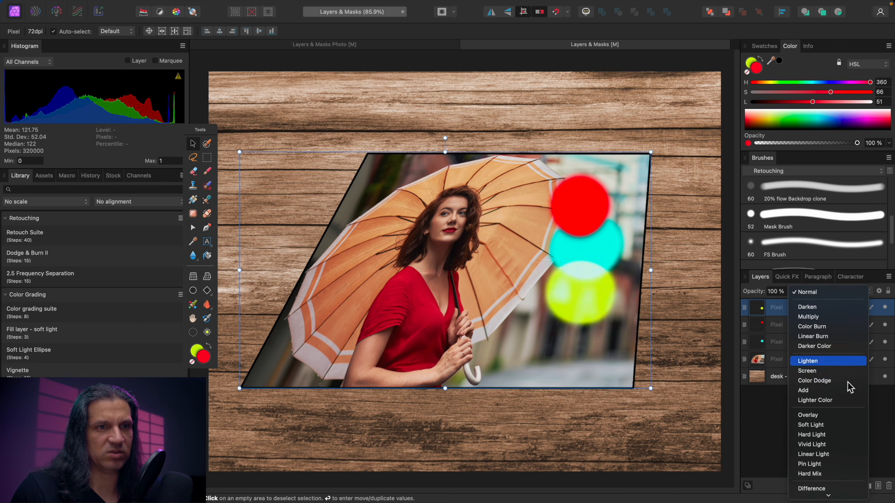
{"action": "scroll", "coordinate": [849, 422], "scroll_direction": "down", "scroll_amount": 3}
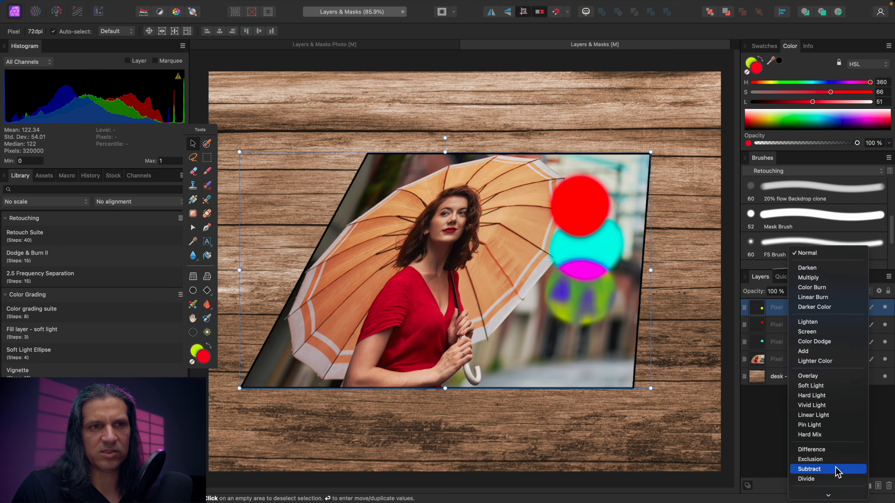
{"action": "scroll", "coordinate": [837, 483], "scroll_direction": "down", "scroll_amount": 3}
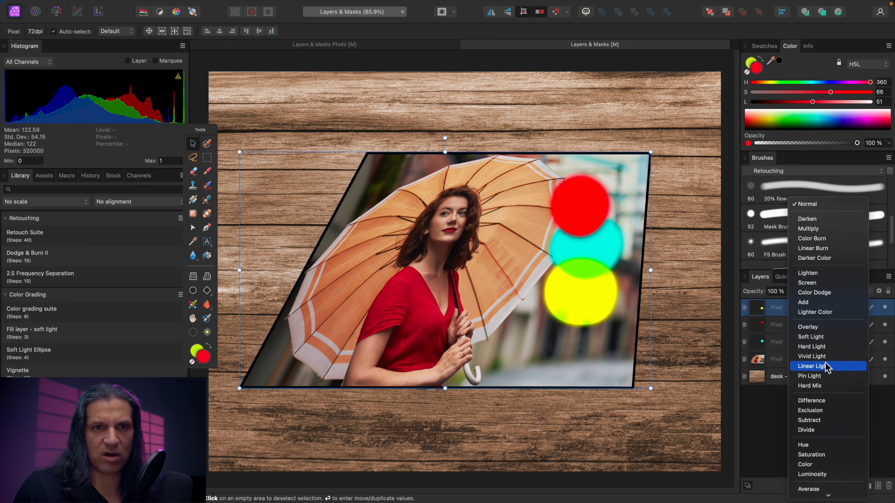
{"action": "left_click", "coordinate": [807, 204]}
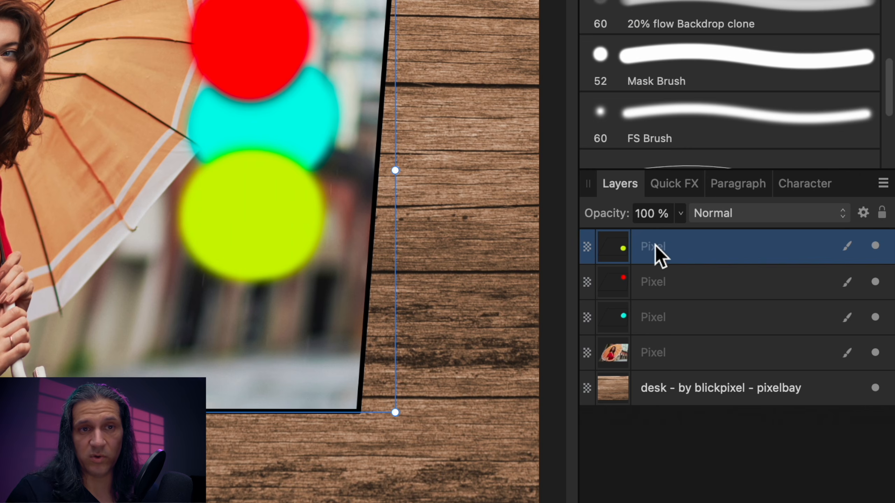
Rename the yellow-green dot's layer as yellow
{"action": "double_click", "coordinate": [776, 305]}
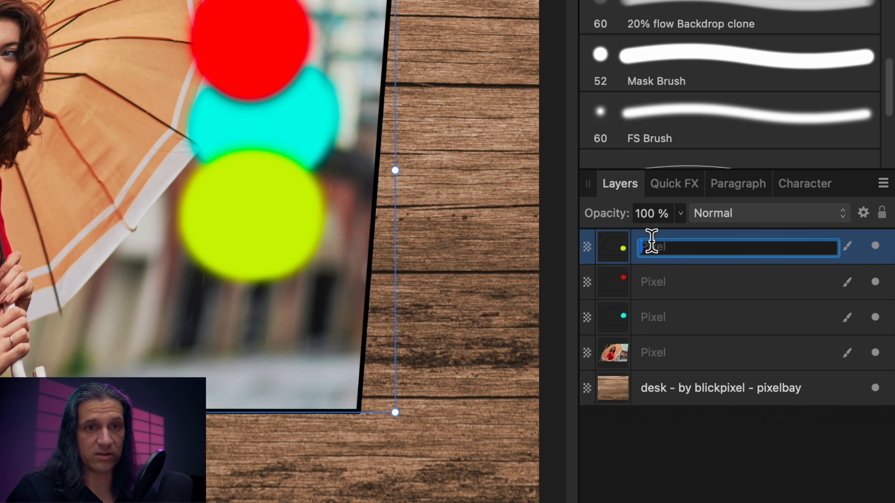
{"action": "type", "text": "ye"}
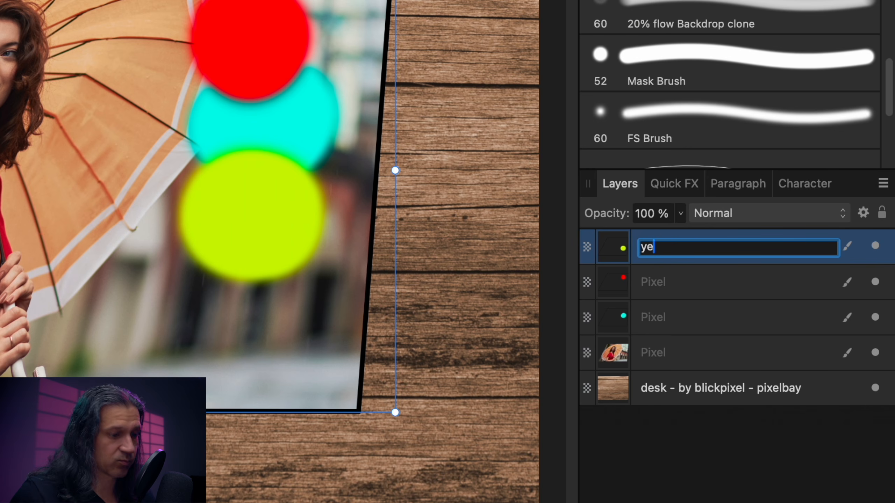
{"action": "type", "text": "llow"}
{"action": "key", "text": "Return"}
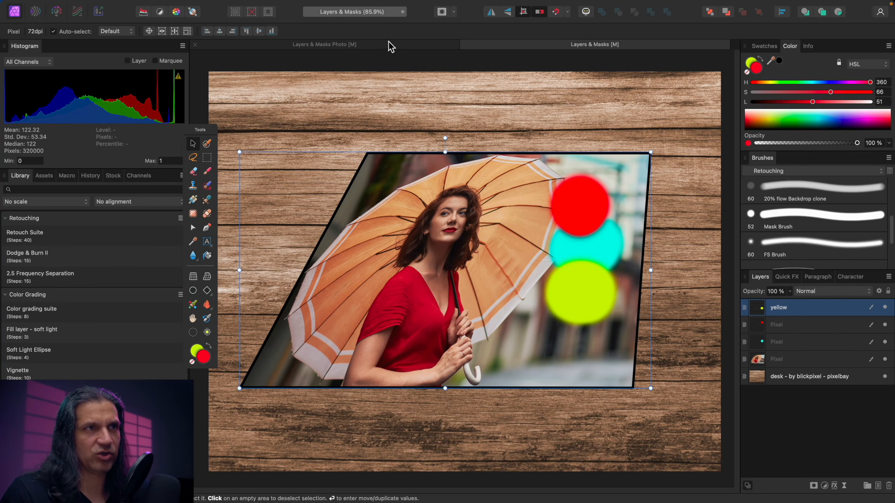
Switch to the Layers & Masks Photo document and look over the available adjustments without adding one
{"action": "left_click", "coordinate": [388, 43]}
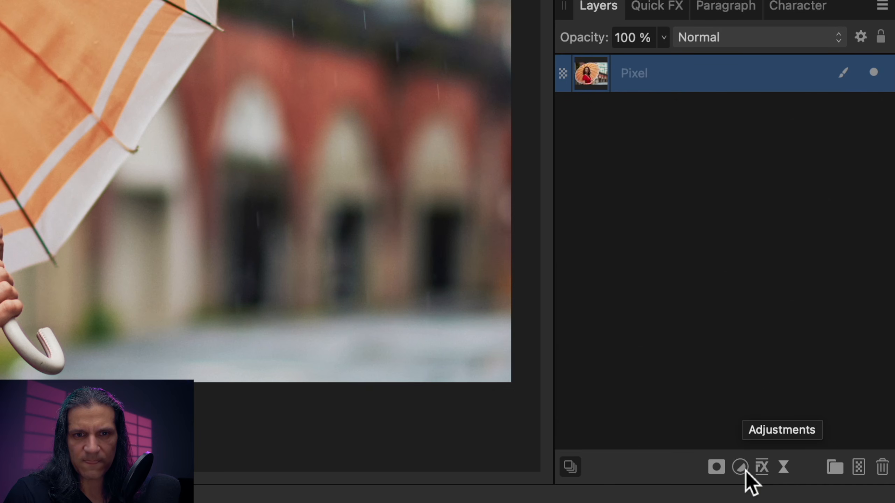
{"action": "left_click", "coordinate": [744, 470]}
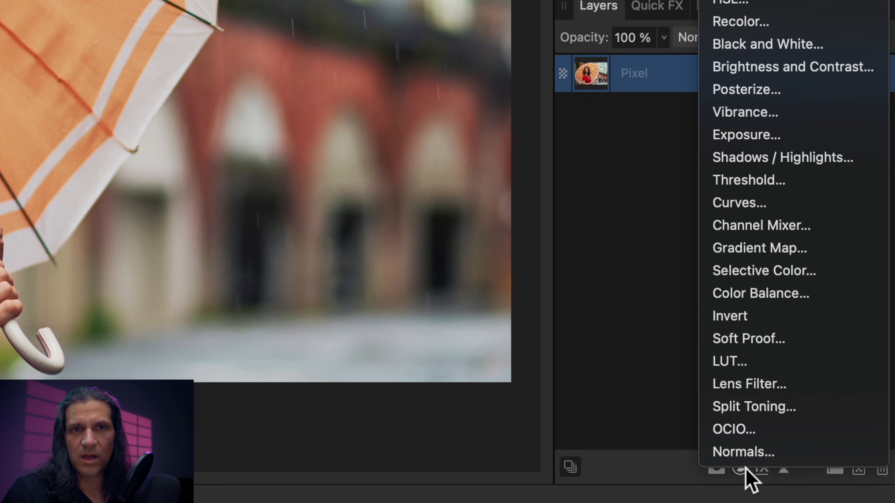
{"action": "left_click", "coordinate": [630, 366]}
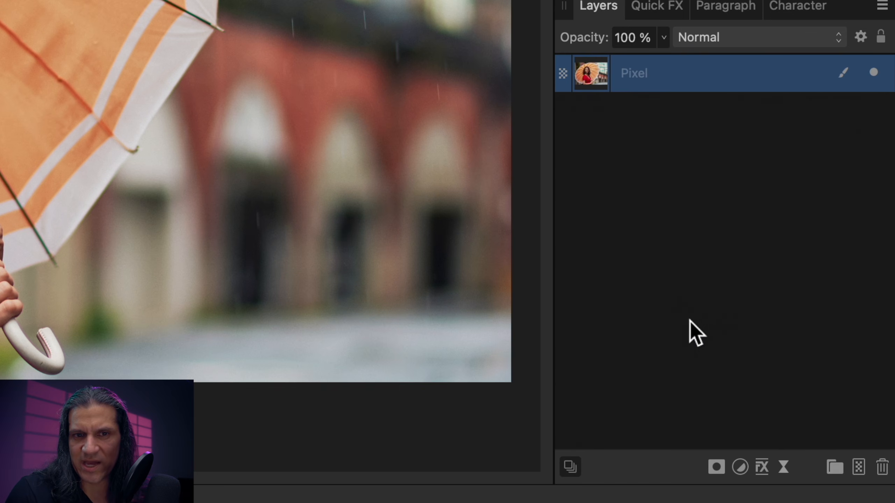
Add five empty pixel layers above the photo layer
{"action": "left_click", "coordinate": [858, 467]}
{"action": "left_click", "coordinate": [858, 468]}
{"action": "left_click", "coordinate": [859, 467]}
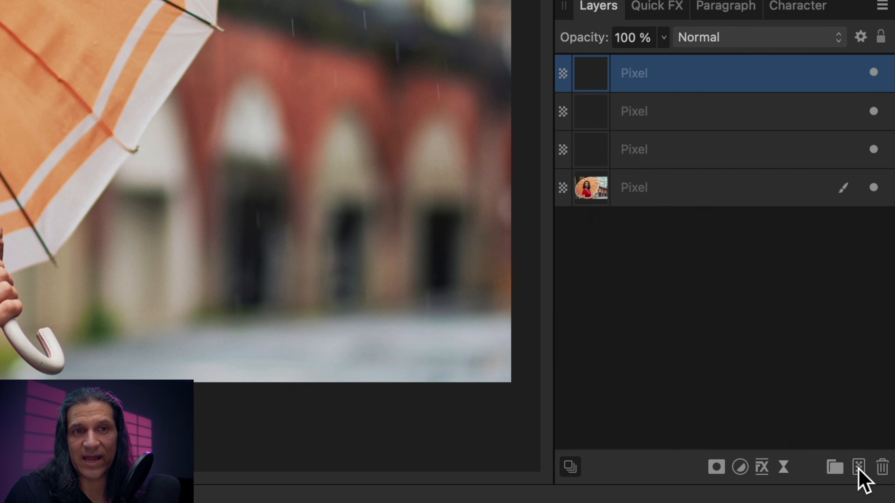
{"action": "left_click", "coordinate": [858, 468]}
{"action": "left_click", "coordinate": [858, 468]}
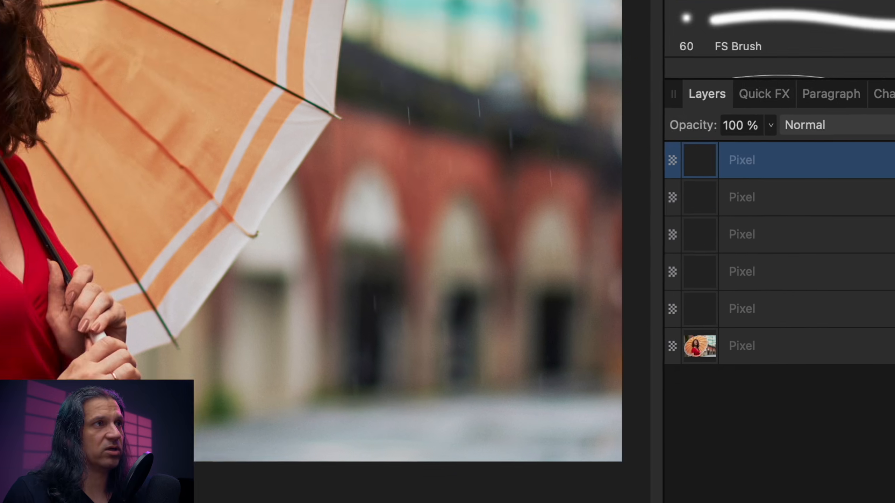
Add several more empty pixel layers on top of the layer stack
{"action": "left_click", "coordinate": [161, 9]}
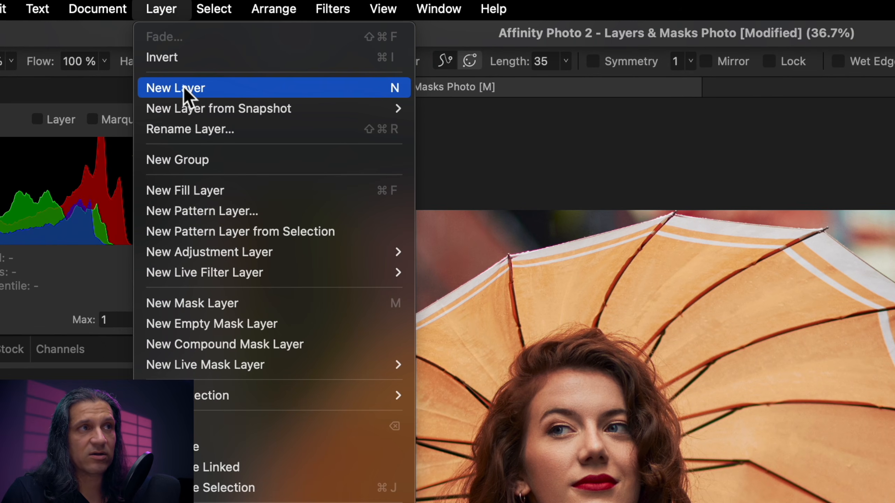
{"action": "left_click", "coordinate": [183, 88]}
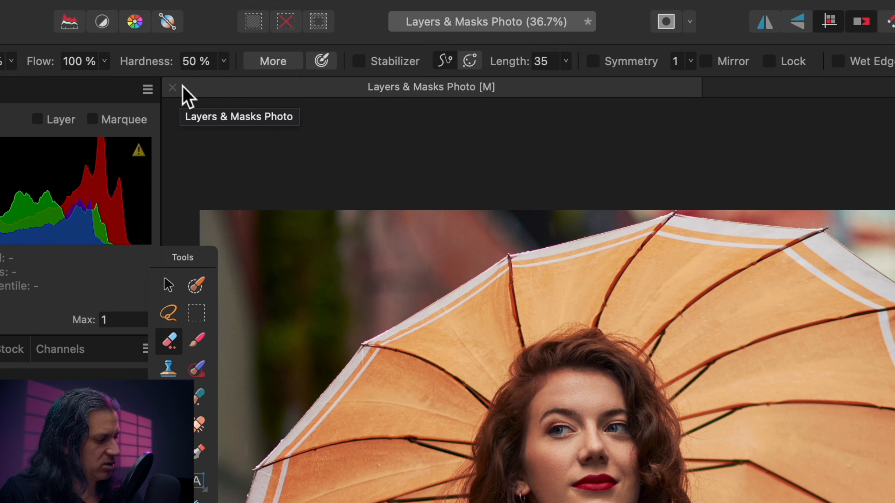
{"action": "key", "text": "super+shift+n"}
{"action": "key", "text": "super+shift+n"}
{"action": "key", "text": "super+shift+n"}
{"action": "key", "text": "super+shift+n"}
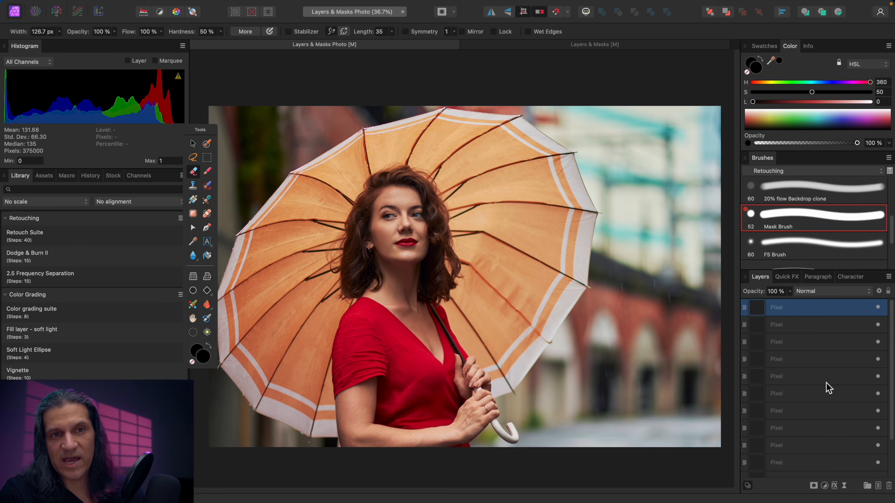
{"action": "scroll", "coordinate": [810, 379], "scroll_direction": "down", "scroll_amount": 1}
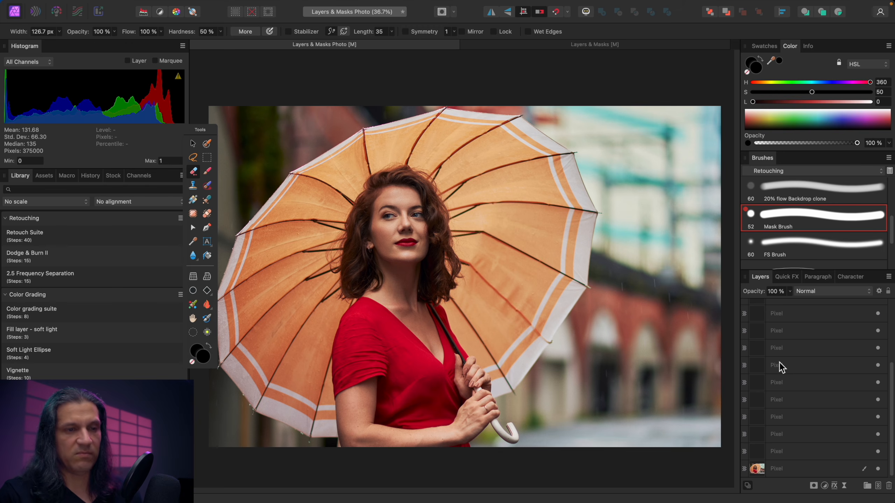
Delete all the empty pixel layers, leaving only the photo layer
{"action": "key", "text": "Delete"}
{"action": "key", "text": "Delete"}
{"action": "key", "text": "Delete"}
{"action": "key", "text": "Delete"}
{"action": "key", "text": "Delete"}
{"action": "key", "text": "Delete"}
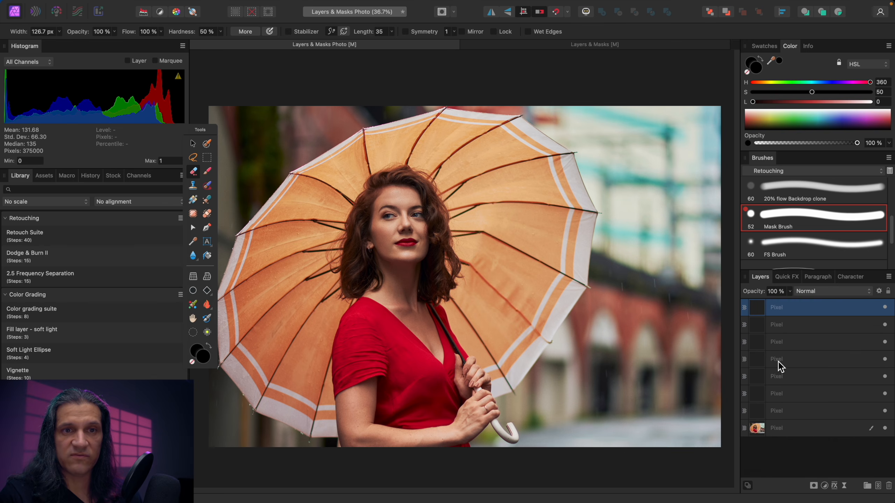
{"action": "key", "text": "Delete"}
{"action": "key", "text": "Delete"}
{"action": "key", "text": "Delete"}
{"action": "key", "text": "Delete"}
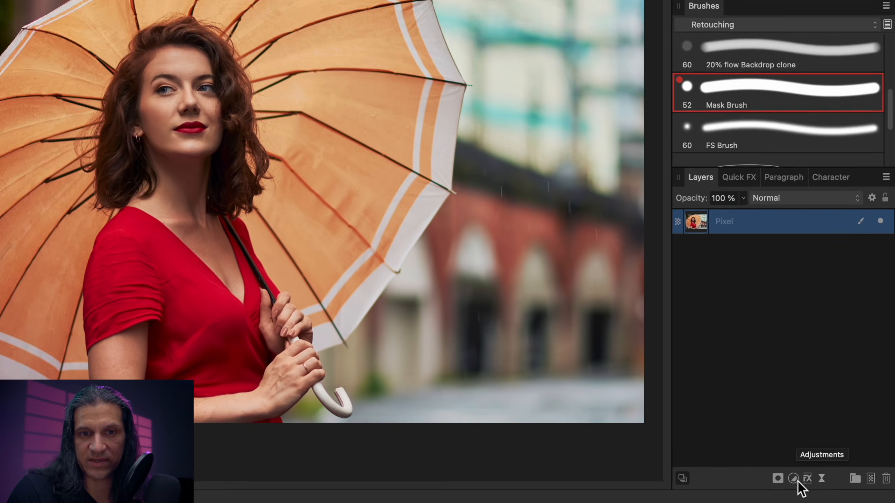
{"action": "left_click", "coordinate": [825, 487]}
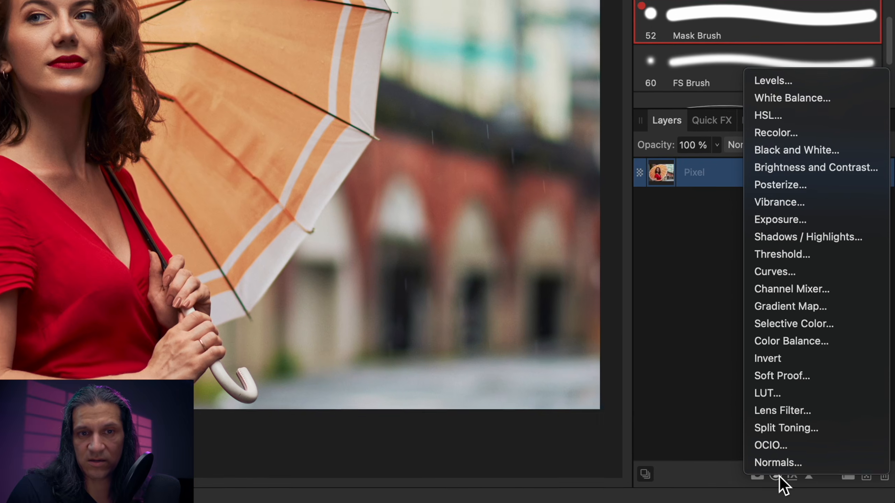
{"action": "left_click", "coordinate": [719, 391]}
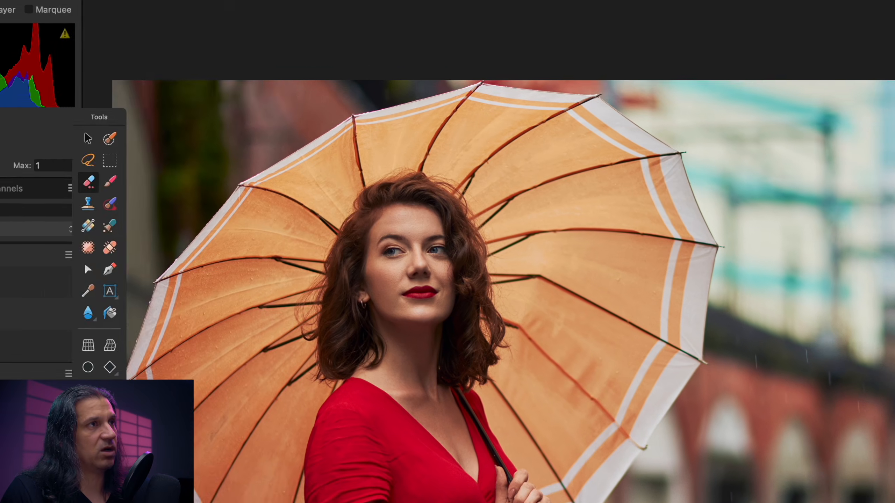
{"action": "left_click", "coordinate": [200, 6]}
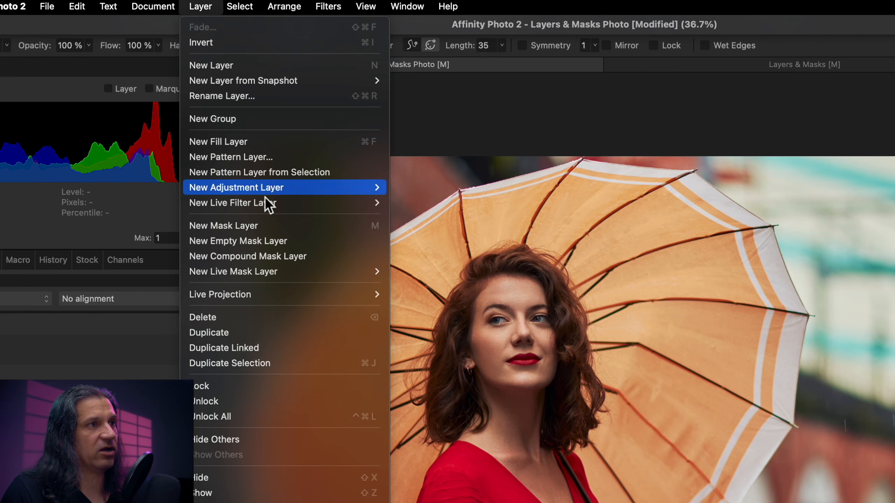
{"action": "mouse_move", "coordinate": [265, 195]}
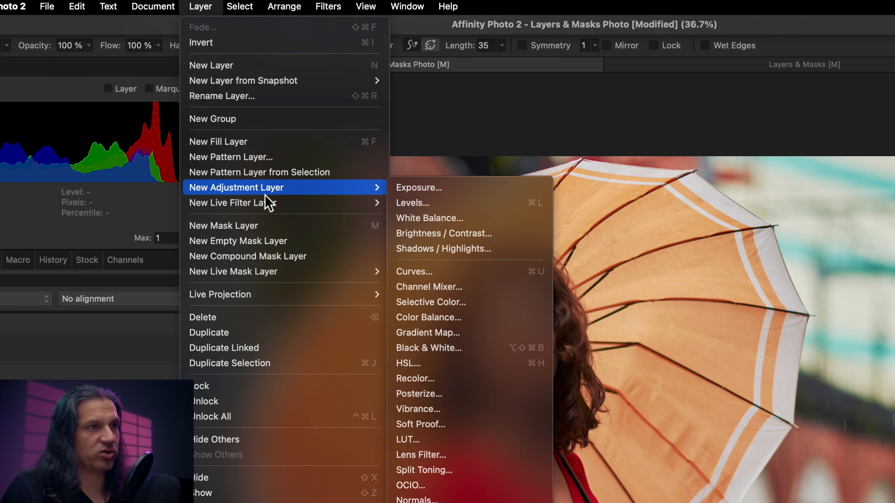
{"action": "left_click", "coordinate": [774, 376]}
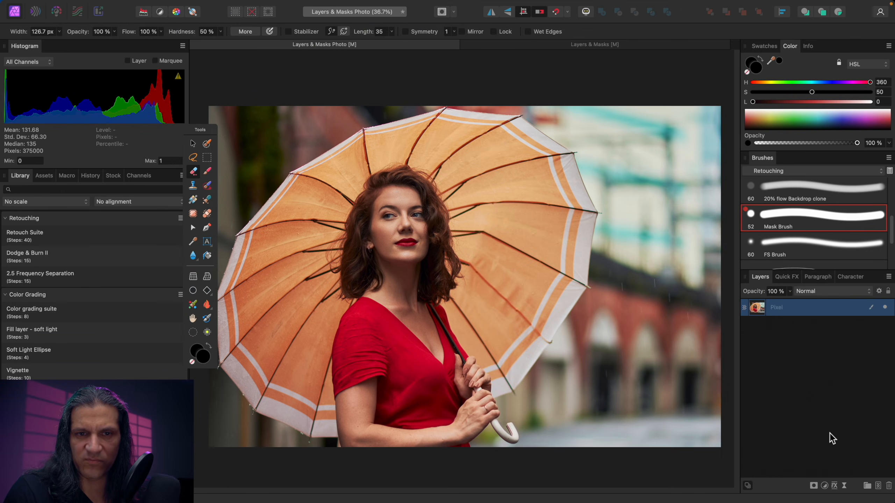
Add a Black & White adjustment above the photo with red at 19% and yellow at 122%, and compare it off and on
{"action": "left_click", "coordinate": [825, 487]}
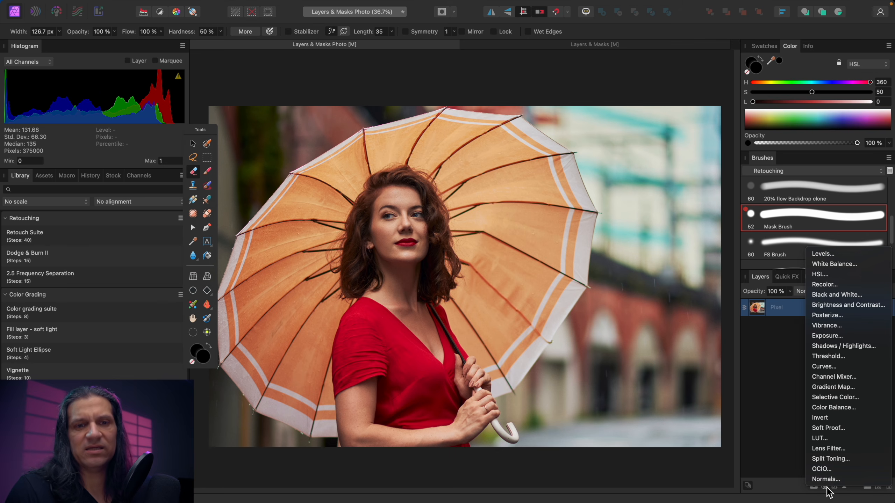
{"action": "left_click", "coordinate": [830, 297]}
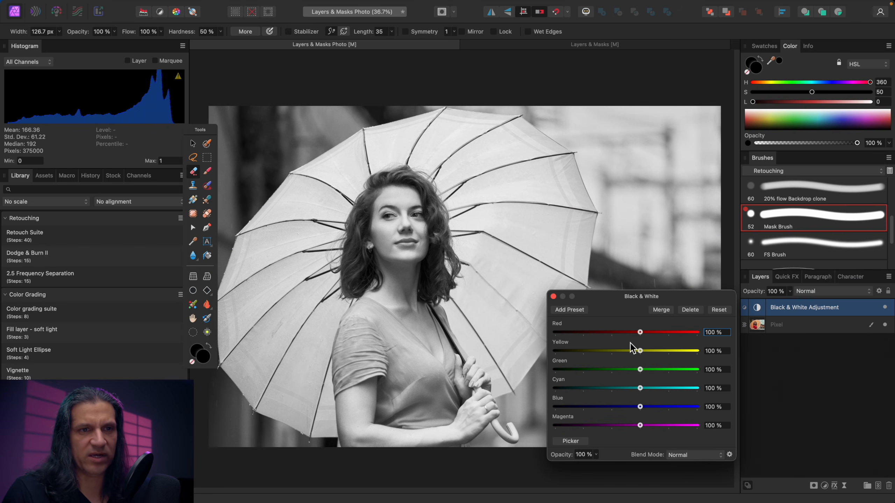
{"action": "left_click_drag", "start_coordinate": [640, 332], "coordinate": [650, 353]}
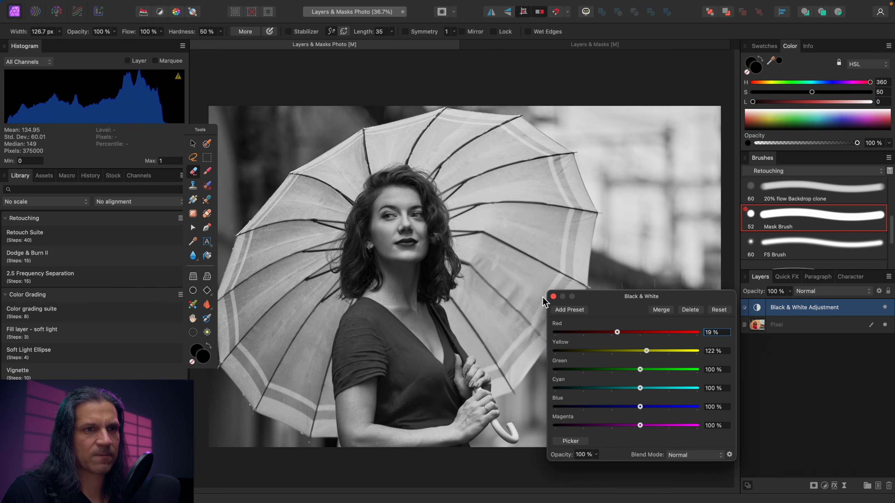
{"action": "left_click", "coordinate": [553, 296]}
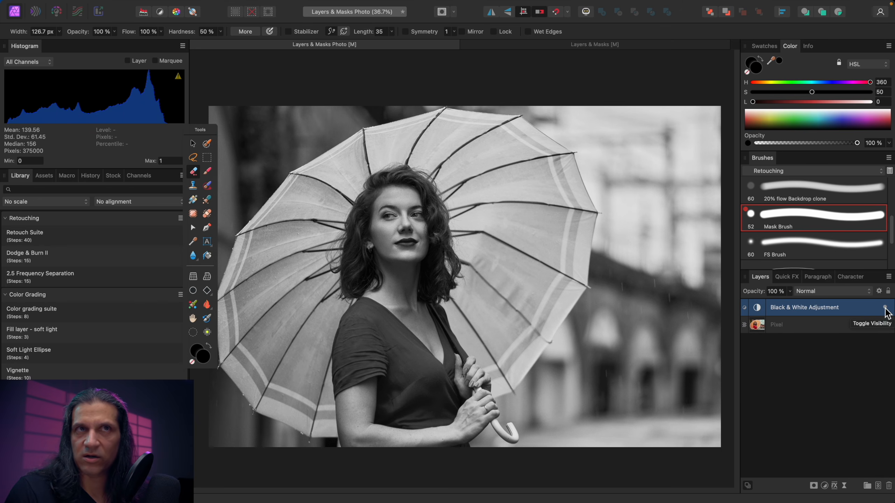
{"action": "left_click", "coordinate": [885, 307]}
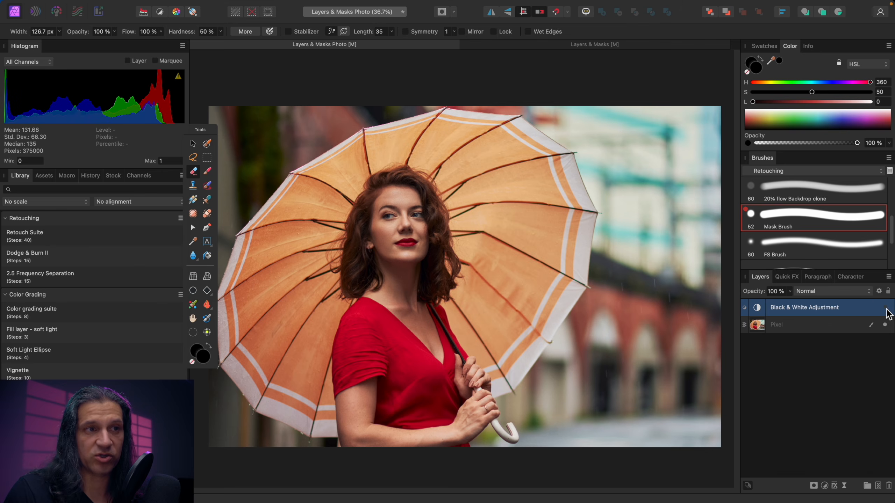
{"action": "left_click", "coordinate": [885, 307]}
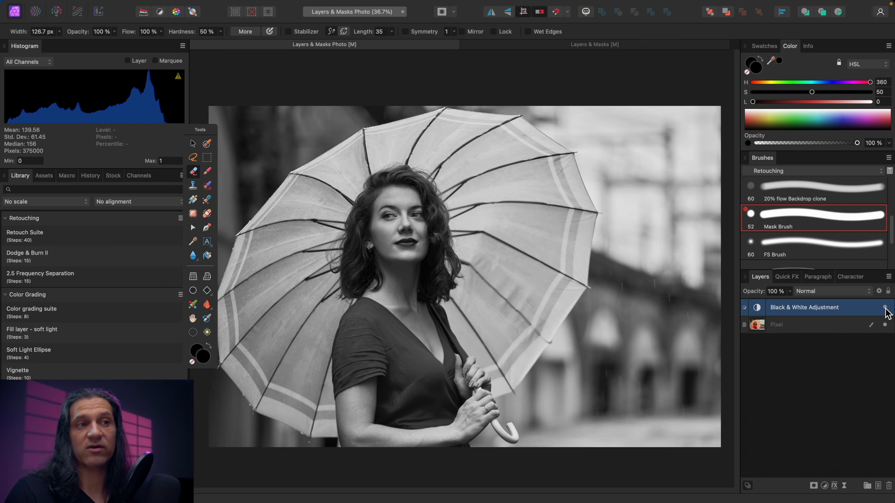
Add a Curves adjustment above the Black & White layer and shape the master curve into an S, raising highlights and lowering shadows
{"action": "left_click", "coordinate": [824, 486]}
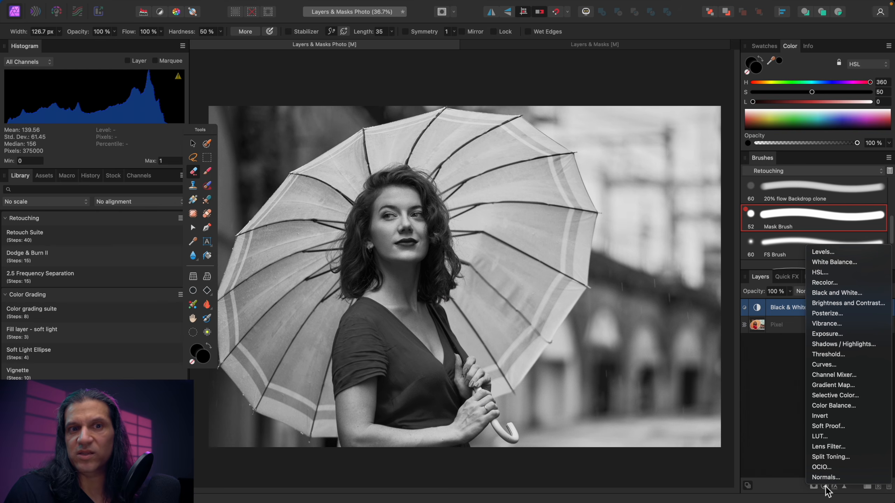
{"action": "left_click", "coordinate": [838, 369]}
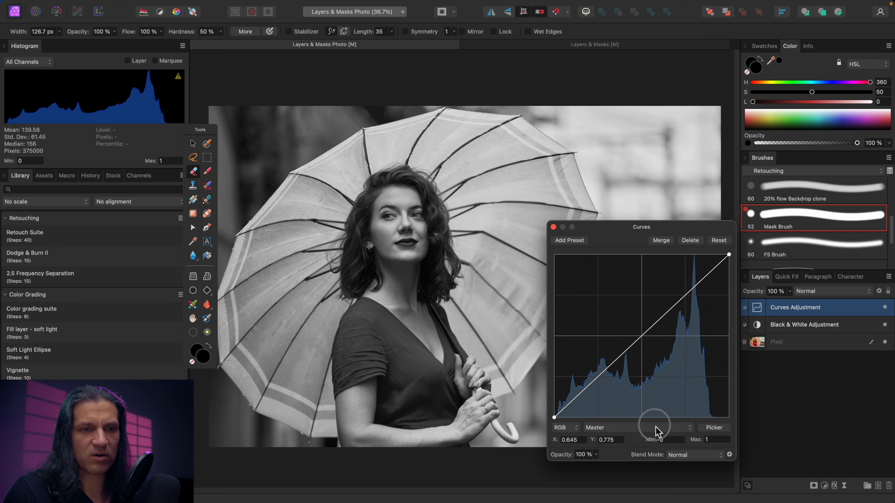
{"action": "left_click", "coordinate": [656, 427]}
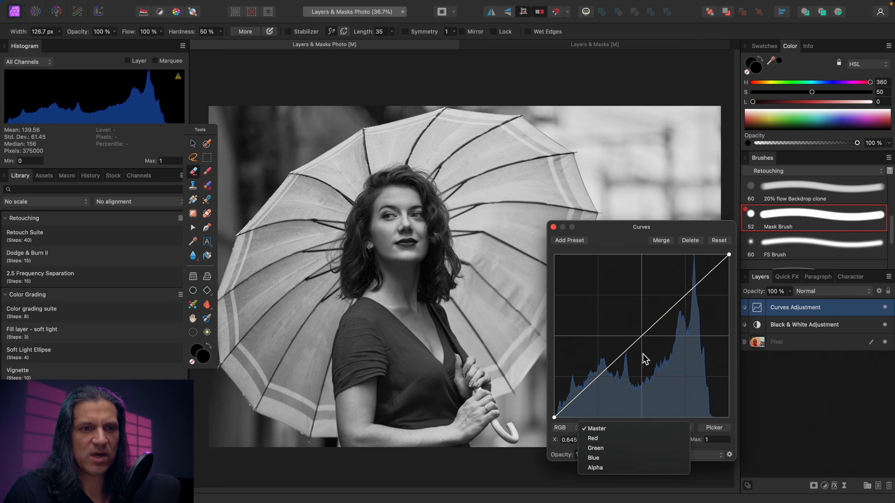
{"action": "left_click", "coordinate": [686, 302]}
{"action": "left_click_drag", "start_coordinate": [683, 304], "coordinate": [678, 290]}
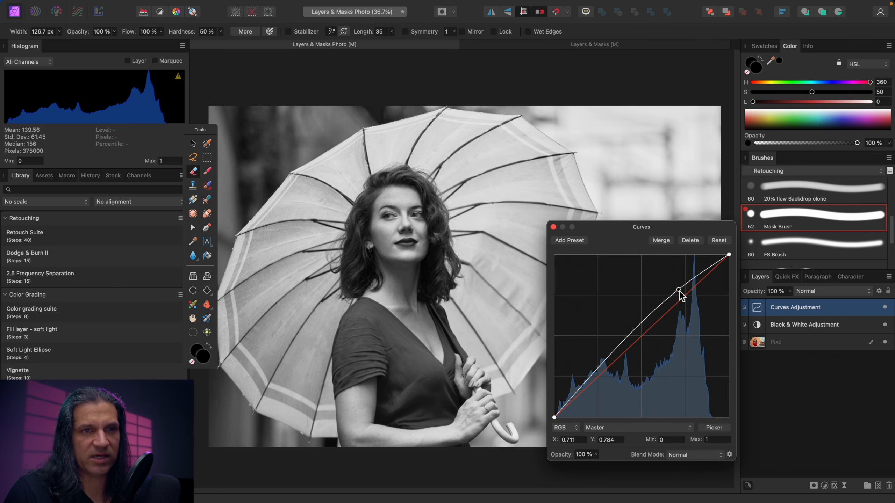
{"action": "left_click_drag", "start_coordinate": [596, 370], "coordinate": [603, 380]}
Flatten the blue channel of the Curves adjustment by raising its black point and lowering its white point
{"action": "left_click", "coordinate": [630, 427]}
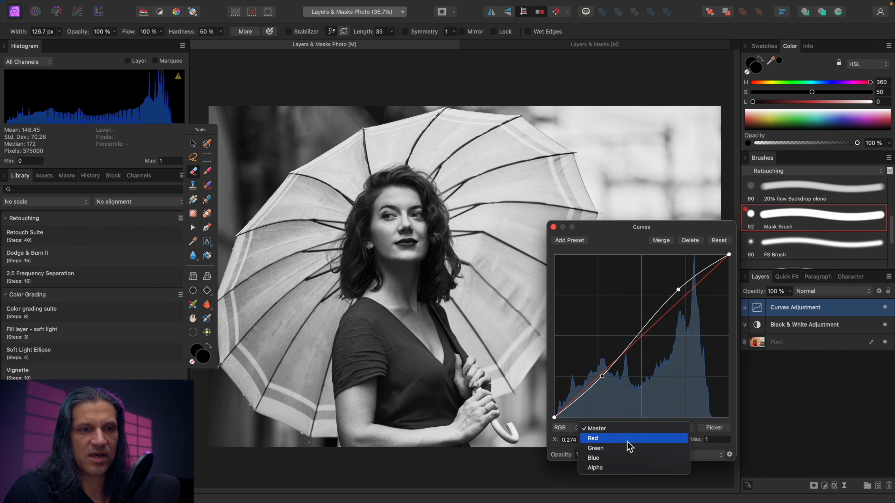
{"action": "left_click", "coordinate": [634, 458]}
{"action": "left_click_drag", "start_coordinate": [553, 419], "coordinate": [554, 377]}
{"action": "left_click_drag", "start_coordinate": [730, 256], "coordinate": [737, 299]}
{"action": "left_click_drag", "start_coordinate": [685, 315], "coordinate": [686, 324]}
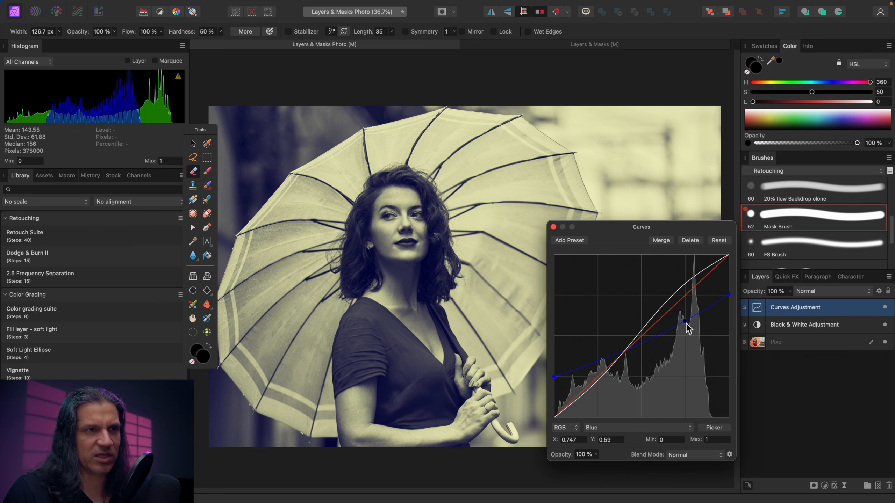
Shape the green channel into an S-curve with the midtones raised to about 0.54 and the shadows lowered to about 0.22
{"action": "left_click", "coordinate": [652, 425]}
{"action": "left_click", "coordinate": [648, 419]}
{"action": "left_click_drag", "start_coordinate": [640, 340], "coordinate": [638, 329]}
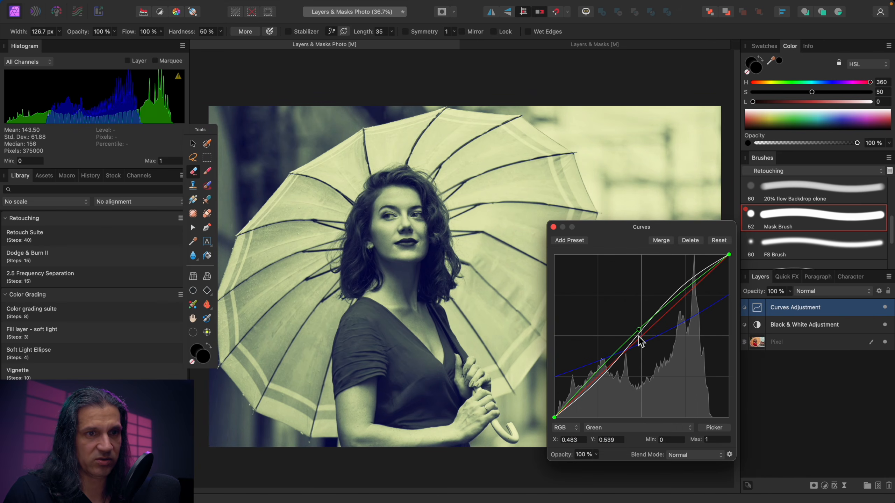
{"action": "mouse_move", "coordinate": [603, 373]}
{"action": "left_mouse_down"}
{"action": "mouse_move", "coordinate": [611, 387]}
{"action": "mouse_move", "coordinate": [605, 383]}
{"action": "left_mouse_up"}
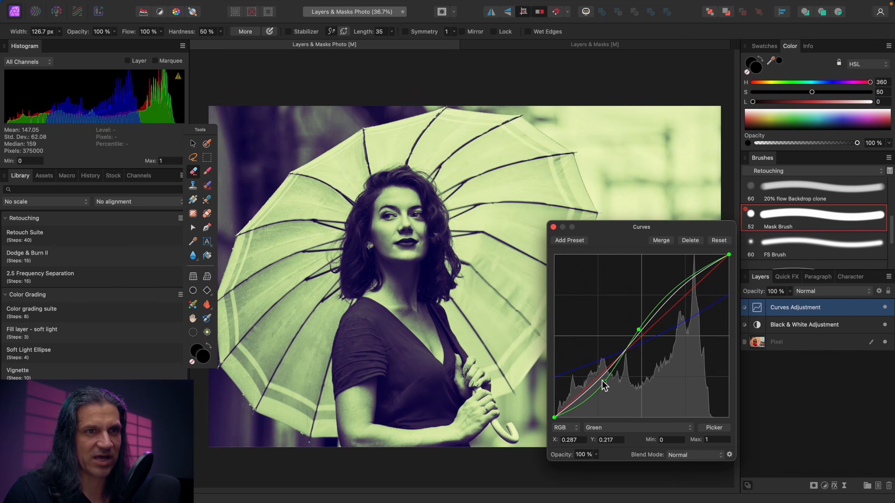
{"action": "left_click", "coordinate": [553, 227]}
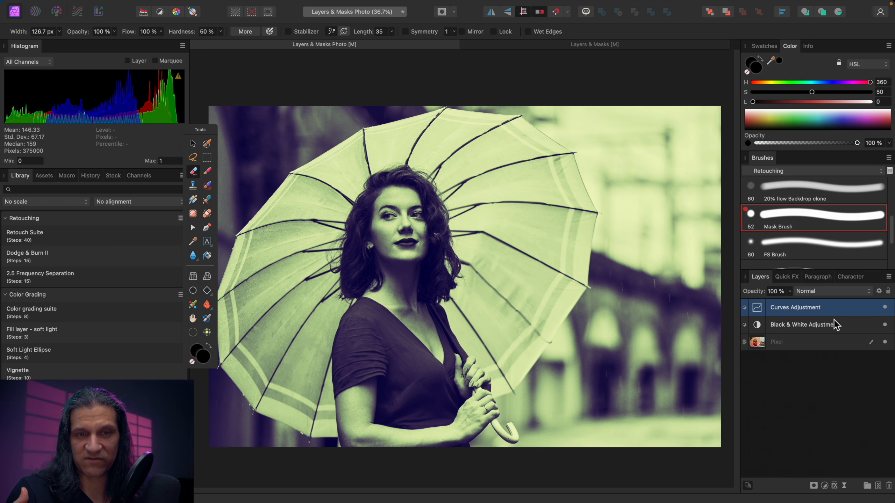
Move the Black & White adjustment above the Curves adjustment and compare the image with Curves off and on
{"action": "left_click", "coordinate": [829, 329]}
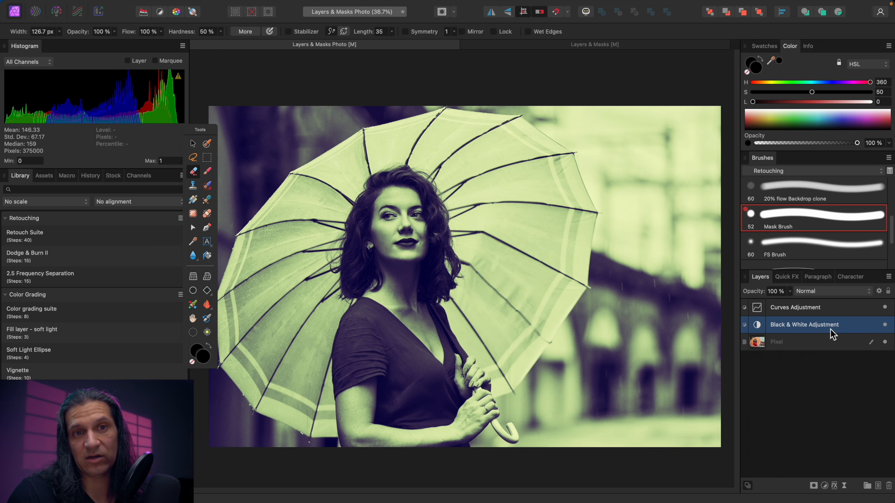
{"action": "left_click_drag", "start_coordinate": [831, 329], "coordinate": [830, 308]}
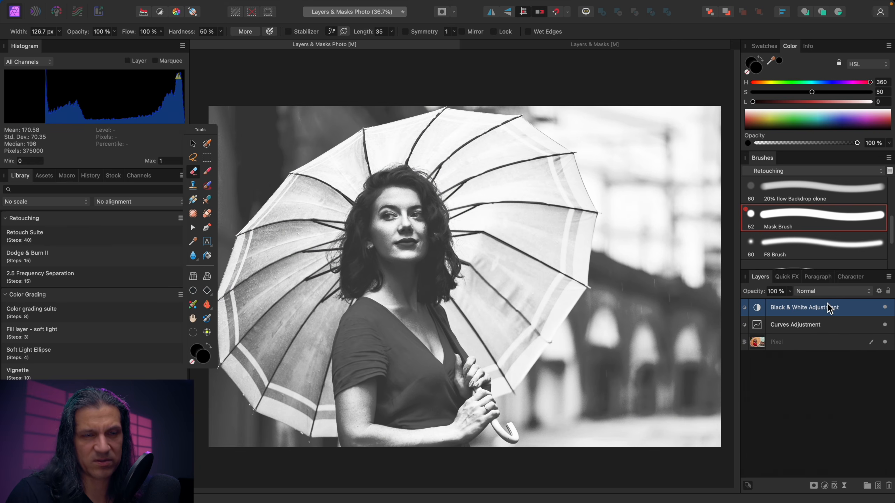
{"action": "left_click", "coordinate": [885, 325]}
{"action": "left_click", "coordinate": [885, 324]}
{"action": "left_click", "coordinate": [884, 325]}
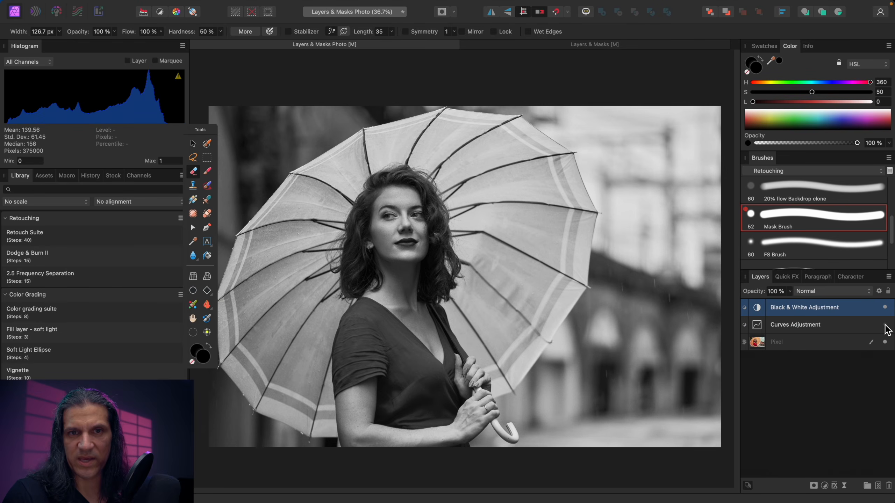
{"action": "left_click", "coordinate": [885, 325]}
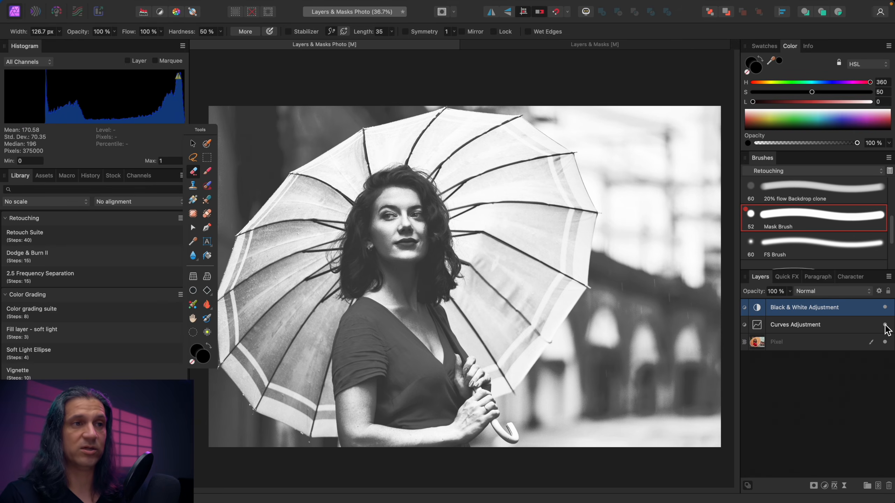
Delete the Black & White and Curves adjustments, leaving only the photo layer
{"action": "key", "text": "Delete"}
{"action": "key", "text": "Delete"}
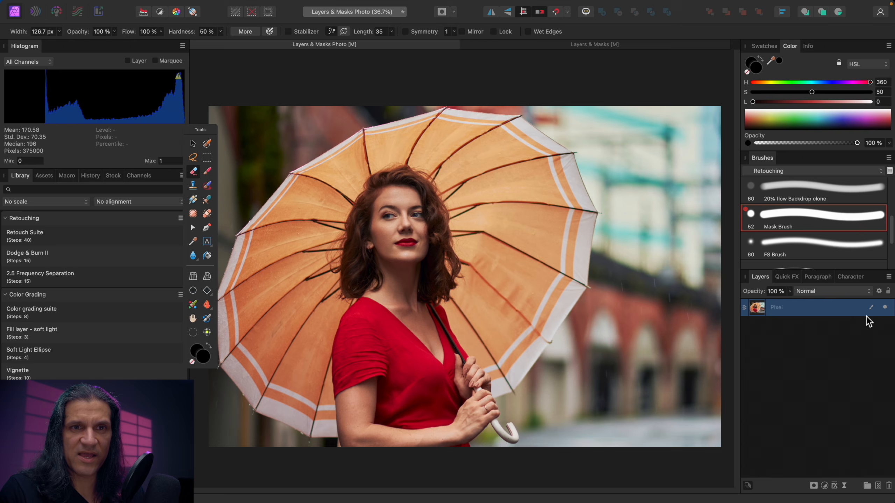
Try an HSL adjustment with a hue shift of -18.1° on the photo, and delete it again
{"action": "left_click", "coordinate": [826, 486]}
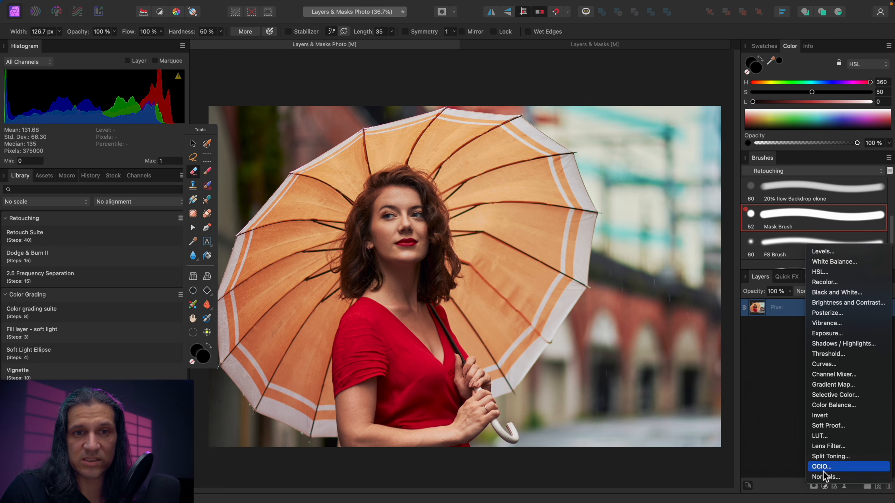
{"action": "left_click", "coordinate": [823, 274]}
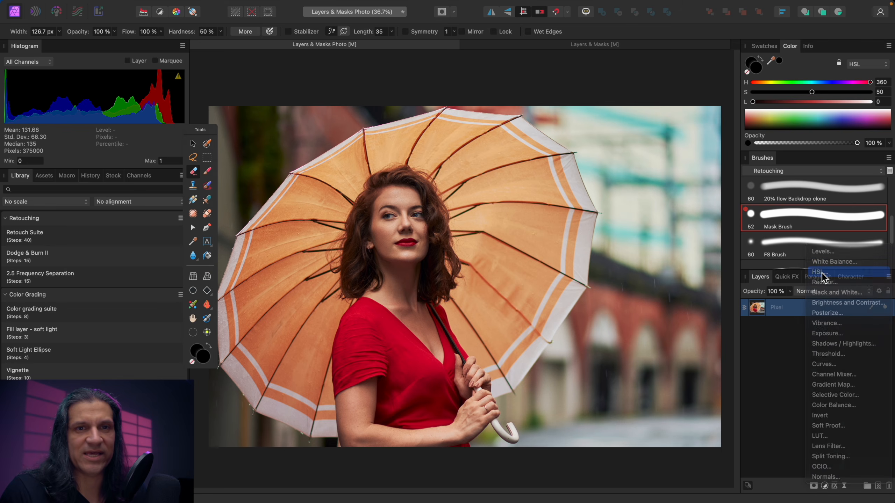
{"action": "mouse_move", "coordinate": [629, 405]}
{"action": "left_mouse_down"}
{"action": "mouse_move", "coordinate": [609, 404]}
{"action": "mouse_move", "coordinate": [651, 401]}
{"action": "mouse_move", "coordinate": [622, 402]}
{"action": "left_mouse_up"}
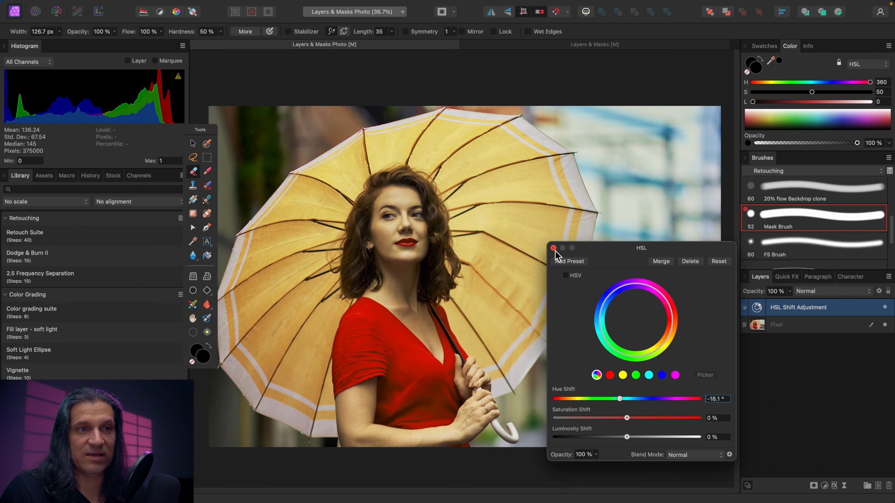
{"action": "left_click", "coordinate": [553, 248]}
{"action": "key", "text": "Delete"}
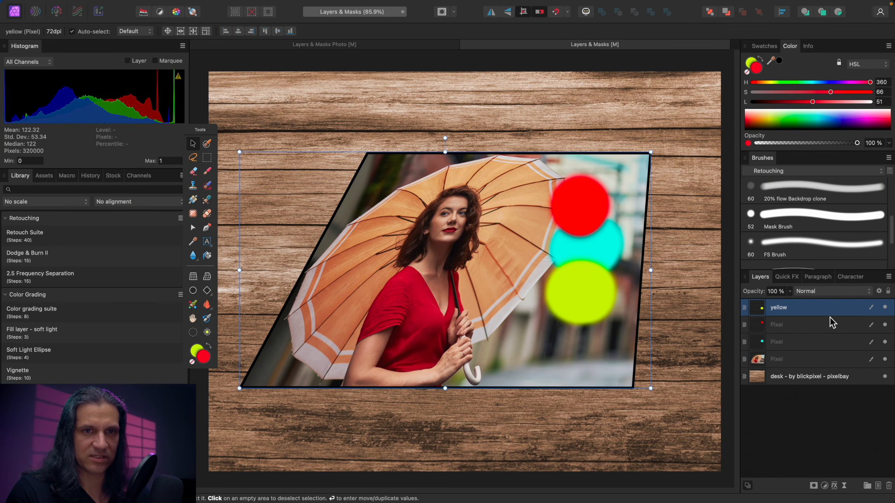
In the Layers & Masks document, delete the yellow, red and cyan circle layers above the skewed photo
{"action": "key", "text": "Delete"}
{"action": "key", "text": "Delete"}
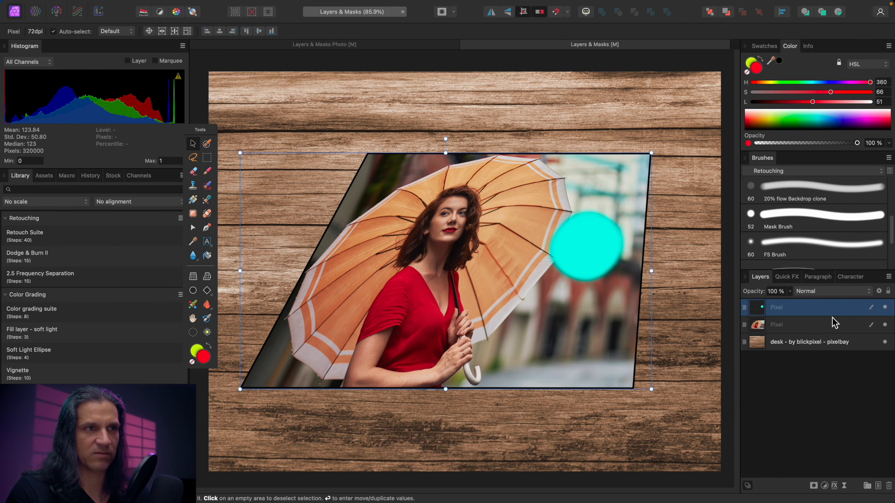
{"action": "key", "text": "Delete"}
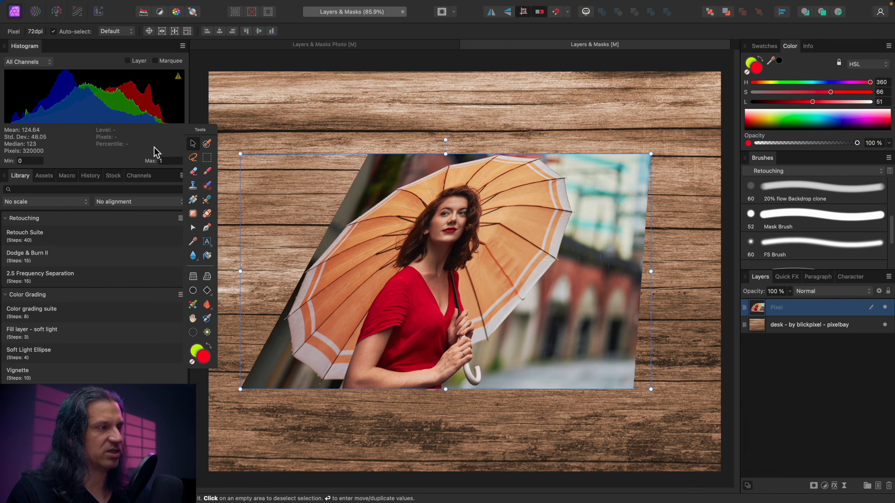
Set up the Pen tool with a black fill and a stroke width of 0 pt
{"action": "left_click", "coordinate": [207, 228]}
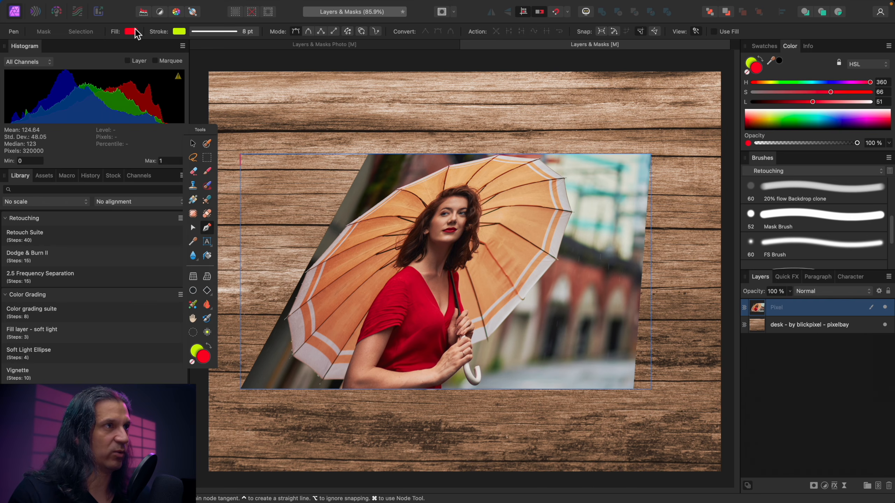
{"action": "left_click", "coordinate": [130, 31]}
{"action": "left_click_drag", "start_coordinate": [179, 88], "coordinate": [133, 87]}
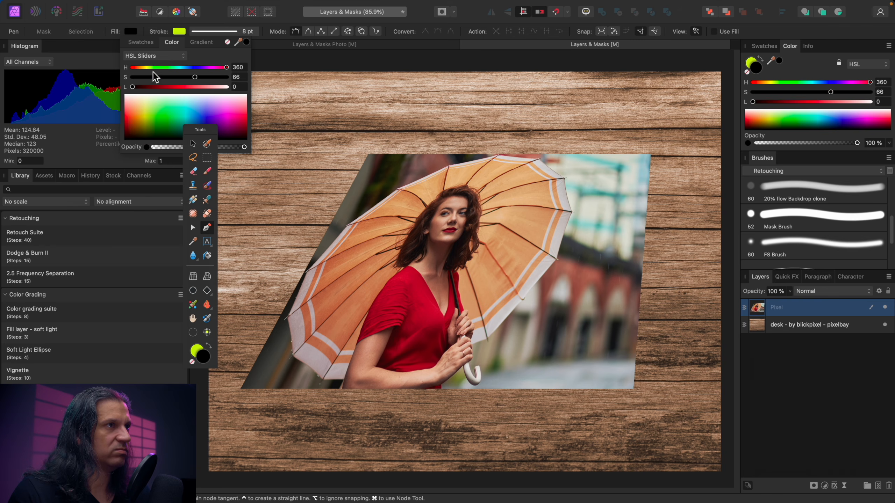
{"action": "left_click", "coordinate": [179, 33]}
{"action": "left_click", "coordinate": [207, 31]}
{"action": "left_click_drag", "start_coordinate": [212, 60], "coordinate": [155, 59]}
Draw a closed four-corner shape along the edges of the skewed photo and fill it with black
{"action": "left_click", "coordinate": [371, 154]}
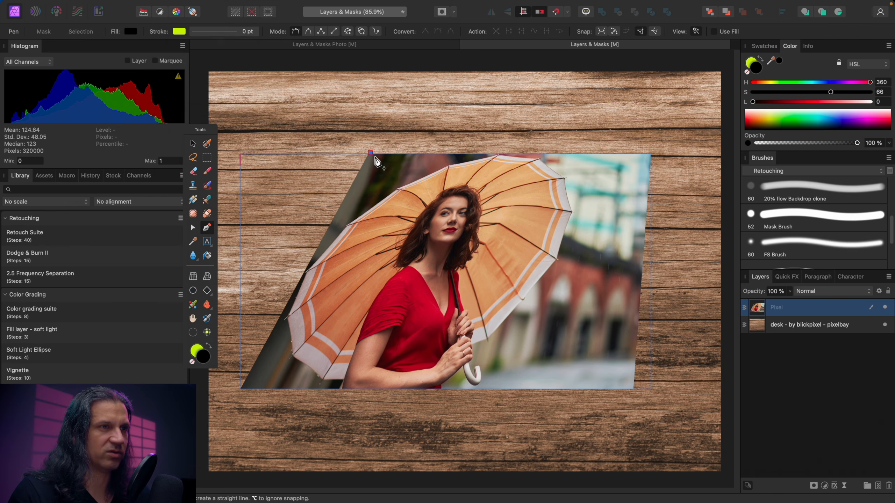
{"action": "left_click", "coordinate": [651, 154]}
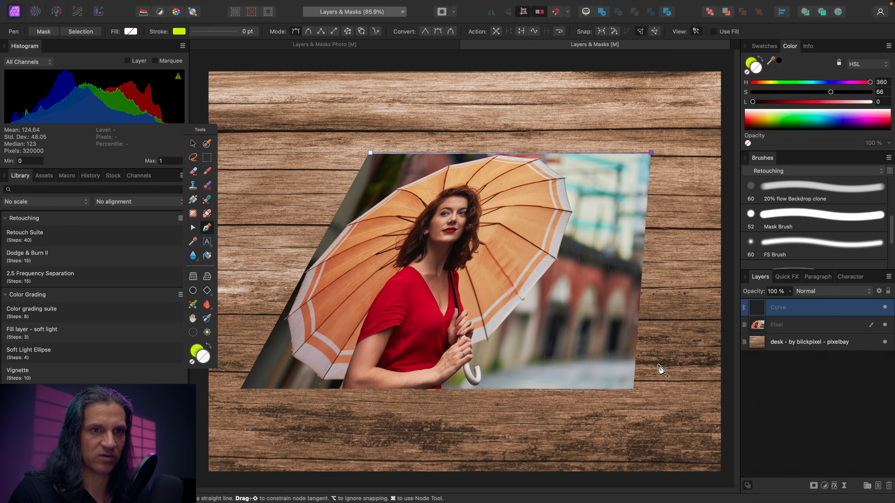
{"action": "left_click", "coordinate": [634, 387]}
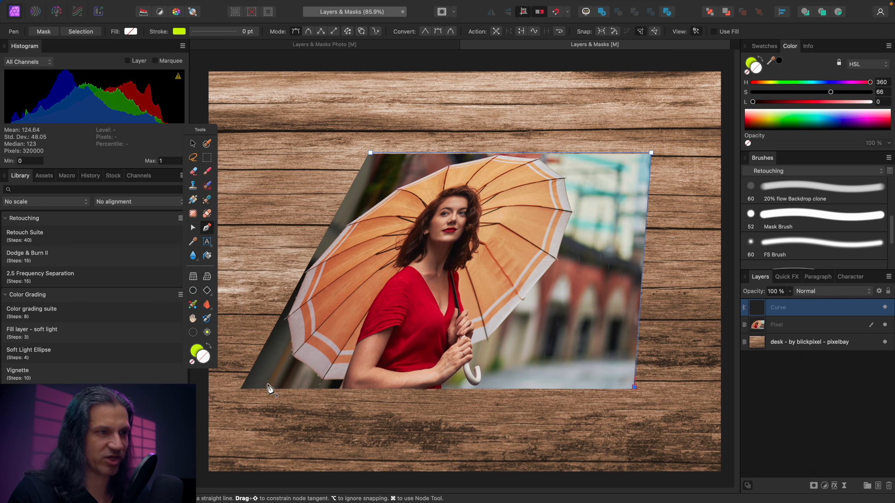
{"action": "left_click", "coordinate": [240, 389]}
{"action": "left_click", "coordinate": [371, 154]}
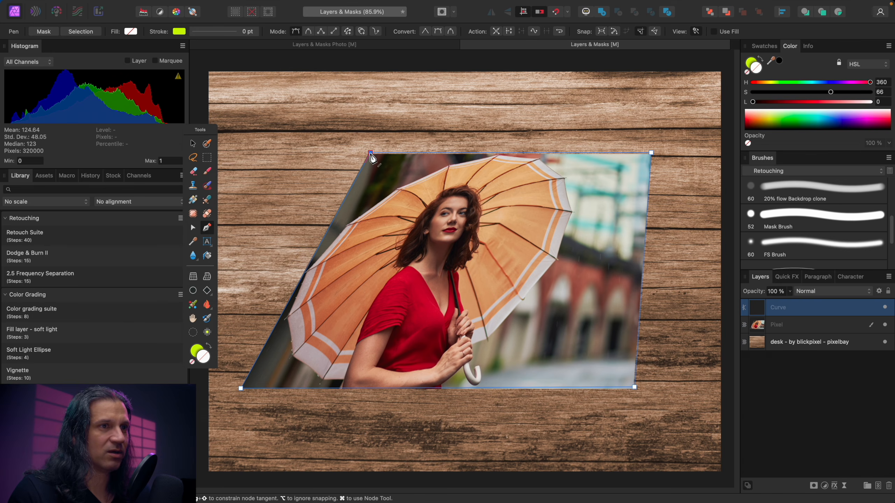
{"action": "left_click", "coordinate": [130, 32]}
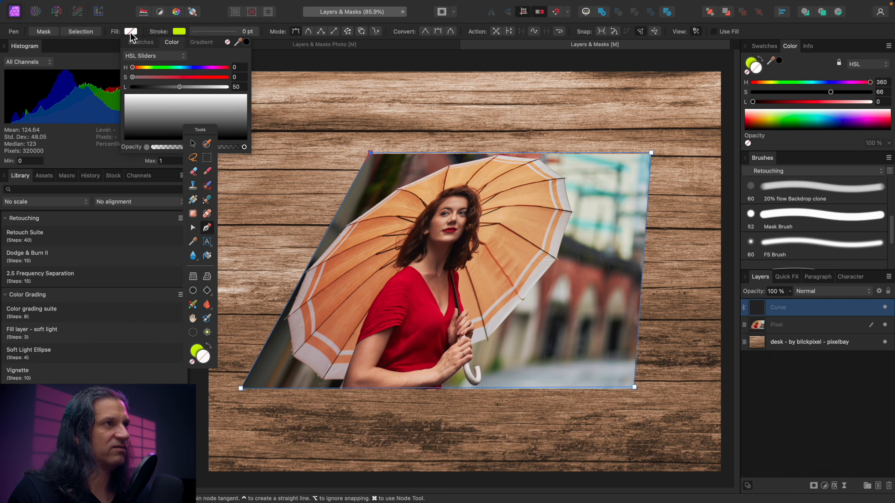
{"action": "left_click_drag", "start_coordinate": [178, 88], "coordinate": [125, 86]}
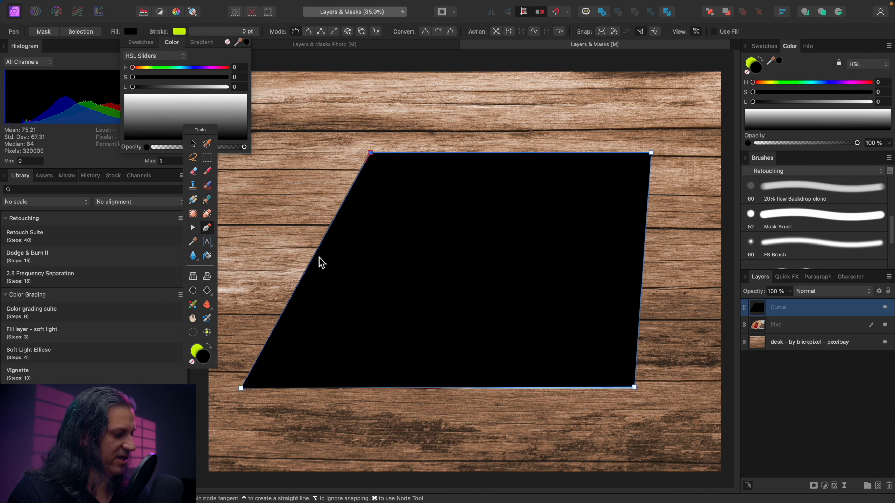
Move the black shape's lower-right node slightly down to cover the photo's corner, and adjust the whole shape's position
{"action": "key", "text": "a"}
{"action": "left_click_drag", "start_coordinate": [634, 386], "coordinate": [634, 391]}
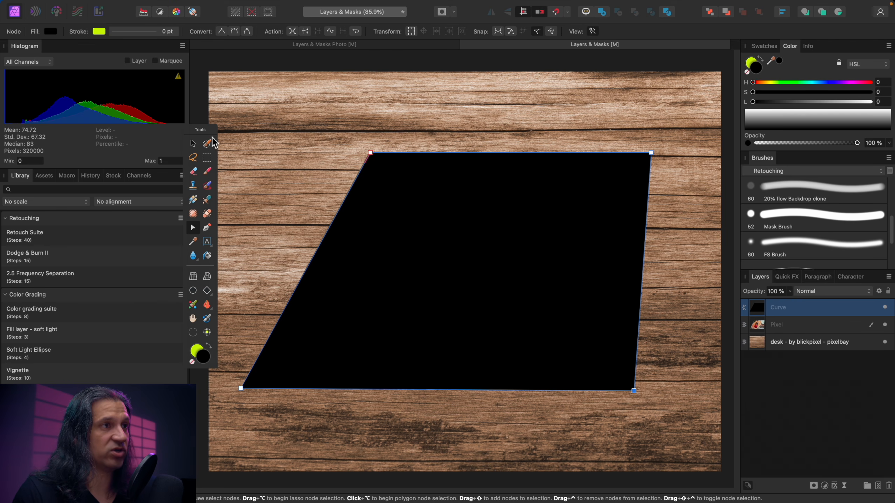
{"action": "left_click", "coordinate": [193, 143]}
{"action": "left_click_drag", "start_coordinate": [439, 265], "coordinate": [502, 300]}
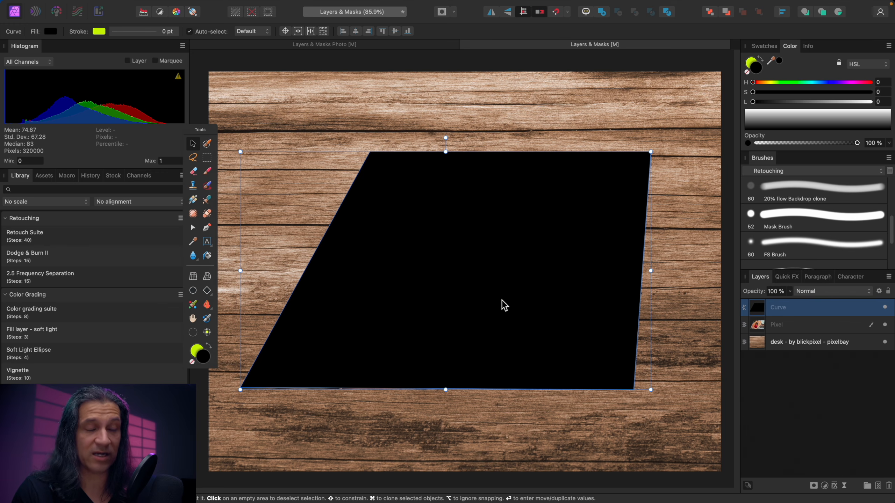
Erase the black layer over the woman and much of the umbrella with the Erase Brush to reveal the photo underneath
{"action": "key", "text": "b"}
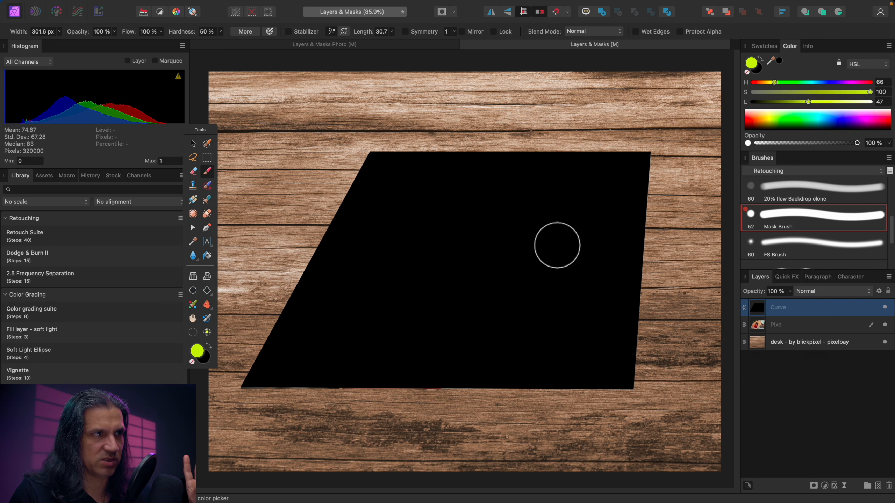
{"action": "left_click", "coordinate": [192, 172]}
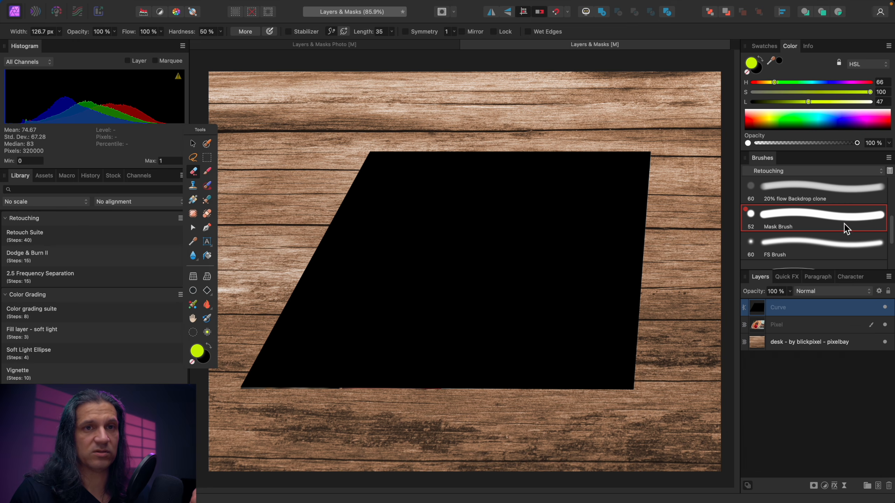
{"action": "left_click", "coordinate": [718, 410]}
{"action": "mouse_move", "coordinate": [451, 211]}
{"action": "left_mouse_down"}
{"action": "mouse_move", "coordinate": [439, 223]}
{"action": "mouse_move", "coordinate": [472, 296]}
{"action": "mouse_move", "coordinate": [474, 243]}
{"action": "mouse_move", "coordinate": [414, 242]}
{"action": "mouse_move", "coordinate": [429, 212]}
{"action": "mouse_move", "coordinate": [463, 250]}
{"action": "mouse_move", "coordinate": [458, 323]}
{"action": "left_mouse_up"}
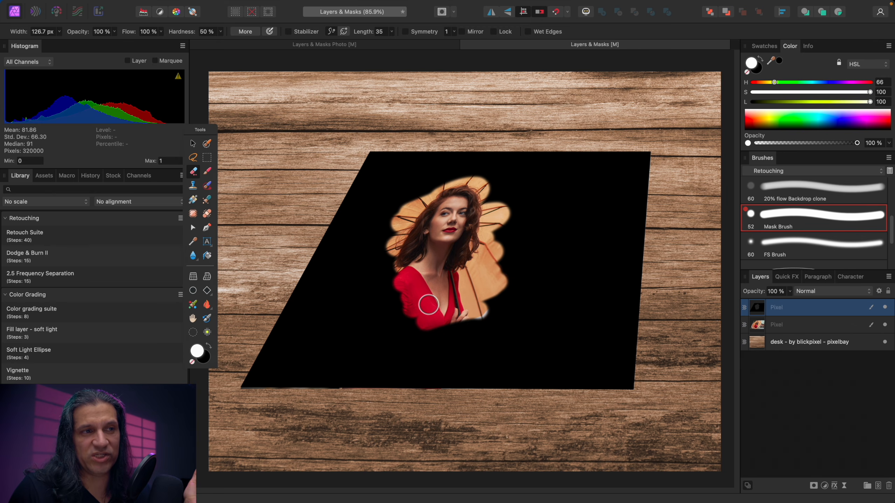
{"action": "mouse_move", "coordinate": [419, 284]}
{"action": "left_mouse_down"}
{"action": "mouse_move", "coordinate": [378, 333]}
{"action": "mouse_move", "coordinate": [432, 317]}
{"action": "mouse_move", "coordinate": [416, 351]}
{"action": "mouse_move", "coordinate": [450, 344]}
{"action": "mouse_move", "coordinate": [461, 323]}
{"action": "mouse_move", "coordinate": [448, 364]}
{"action": "mouse_move", "coordinate": [412, 371]}
{"action": "mouse_move", "coordinate": [418, 354]}
{"action": "mouse_move", "coordinate": [385, 374]}
{"action": "mouse_move", "coordinate": [380, 334]}
{"action": "mouse_move", "coordinate": [355, 361]}
{"action": "mouse_move", "coordinate": [362, 345]}
{"action": "mouse_move", "coordinate": [362, 377]}
{"action": "mouse_move", "coordinate": [424, 386]}
{"action": "mouse_move", "coordinate": [455, 379]}
{"action": "mouse_move", "coordinate": [466, 326]}
{"action": "mouse_move", "coordinate": [457, 365]}
{"action": "mouse_move", "coordinate": [466, 347]}
{"action": "mouse_move", "coordinate": [477, 387]}
{"action": "mouse_move", "coordinate": [482, 319]}
{"action": "mouse_move", "coordinate": [468, 337]}
{"action": "mouse_move", "coordinate": [514, 299]}
{"action": "mouse_move", "coordinate": [517, 206]}
{"action": "mouse_move", "coordinate": [470, 218]}
{"action": "mouse_move", "coordinate": [484, 193]}
{"action": "mouse_move", "coordinate": [426, 178]}
{"action": "mouse_move", "coordinate": [395, 224]}
{"action": "mouse_move", "coordinate": [421, 205]}
{"action": "mouse_move", "coordinate": [365, 311]}
{"action": "mouse_move", "coordinate": [375, 255]}
{"action": "mouse_move", "coordinate": [383, 262]}
{"action": "mouse_move", "coordinate": [362, 314]}
{"action": "mouse_move", "coordinate": [391, 259]}
{"action": "mouse_move", "coordinate": [369, 319]}
{"action": "mouse_move", "coordinate": [348, 304]}
{"action": "mouse_move", "coordinate": [369, 229]}
{"action": "mouse_move", "coordinate": [384, 225]}
{"action": "mouse_move", "coordinate": [348, 254]}
{"action": "mouse_move", "coordinate": [344, 303]}
{"action": "mouse_move", "coordinate": [363, 335]}
{"action": "left_mouse_up"}
{"action": "mouse_move", "coordinate": [469, 304]}
{"action": "left_mouse_down"}
{"action": "mouse_move", "coordinate": [505, 218]}
{"action": "mouse_move", "coordinate": [477, 175]}
{"action": "mouse_move", "coordinate": [468, 178]}
{"action": "mouse_move", "coordinate": [520, 206]}
{"action": "mouse_move", "coordinate": [521, 276]}
{"action": "left_mouse_up"}
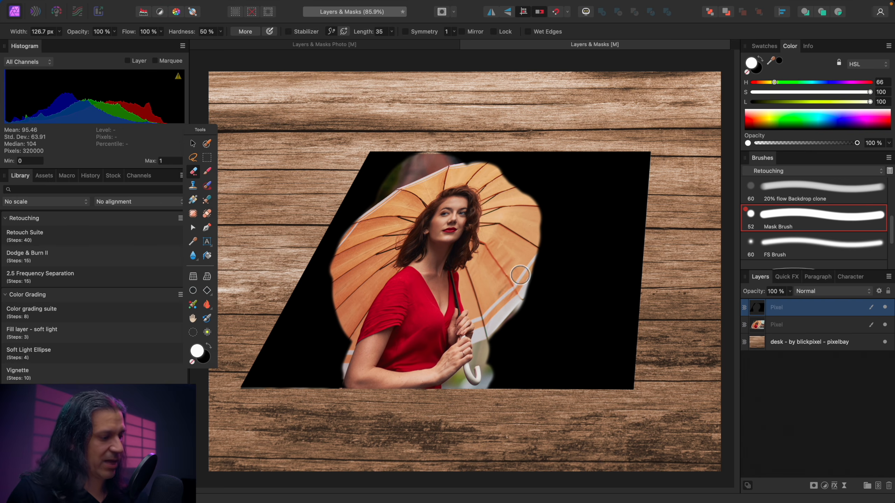
Paint black over the exposed background patch at the umbrella's upper-left edge with a 113.7 px Paint Brush
{"action": "key", "text": "b"}
{"action": "key", "text": "x"}
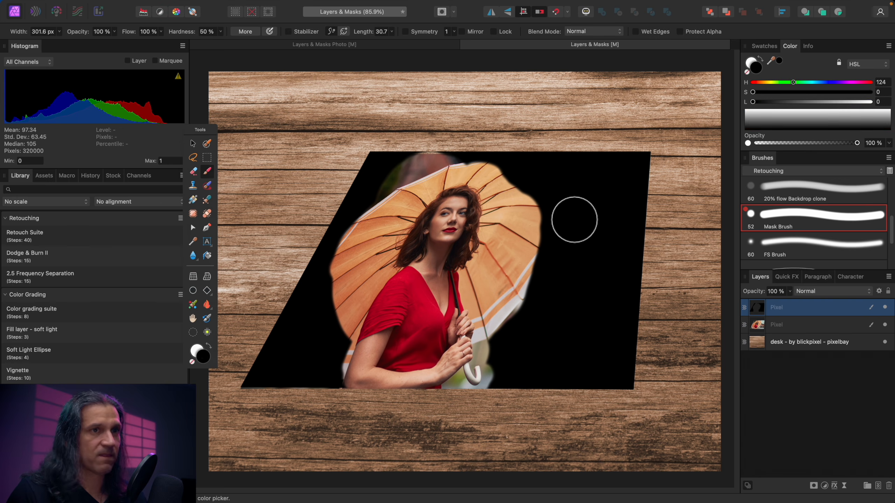
{"action": "key", "text": "["}
{"action": "key", "text": "["}
{"action": "key", "text": "["}
{"action": "key", "text": "["}
{"action": "key", "text": "["}
{"action": "key", "text": "["}
{"action": "mouse_move", "coordinate": [472, 154]}
{"action": "left_mouse_down"}
{"action": "mouse_move", "coordinate": [419, 160]}
{"action": "mouse_move", "coordinate": [393, 185]}
{"action": "mouse_move", "coordinate": [413, 160]}
{"action": "mouse_move", "coordinate": [425, 172]}
{"action": "left_mouse_up"}
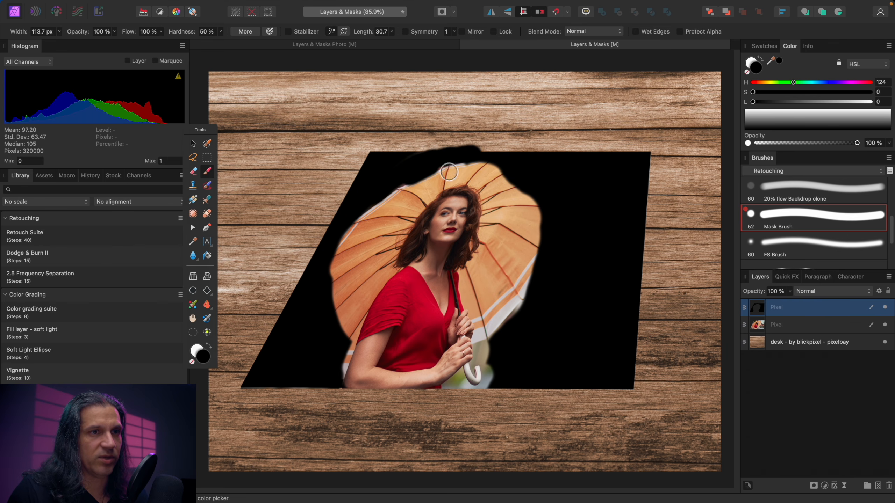
Paint black around the umbrella's lower edge, the handle and the woman's arm, and nudge the black layer slightly
{"action": "mouse_move", "coordinate": [555, 299]}
{"action": "left_mouse_down"}
{"action": "mouse_move", "coordinate": [535, 303]}
{"action": "mouse_move", "coordinate": [509, 340]}
{"action": "mouse_move", "coordinate": [478, 354]}
{"action": "mouse_move", "coordinate": [482, 380]}
{"action": "mouse_move", "coordinate": [473, 385]}
{"action": "mouse_move", "coordinate": [464, 373]}
{"action": "mouse_move", "coordinate": [454, 386]}
{"action": "left_mouse_up"}
{"action": "key", "text": "bracketleft"}
{"action": "key", "text": "bracketleft"}
{"action": "key", "text": "bracketleft"}
{"action": "key", "text": "bracketleft"}
{"action": "left_click_drag", "start_coordinate": [344, 363], "coordinate": [354, 364]}
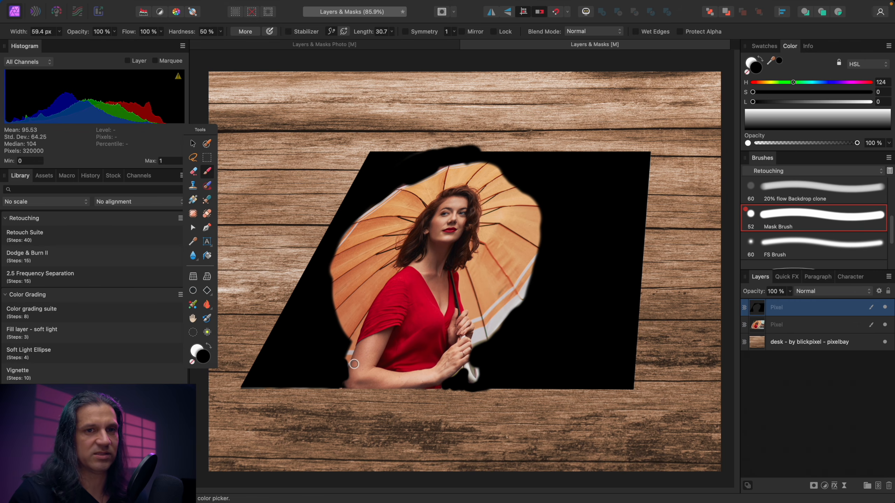
{"action": "key", "text": "v"}
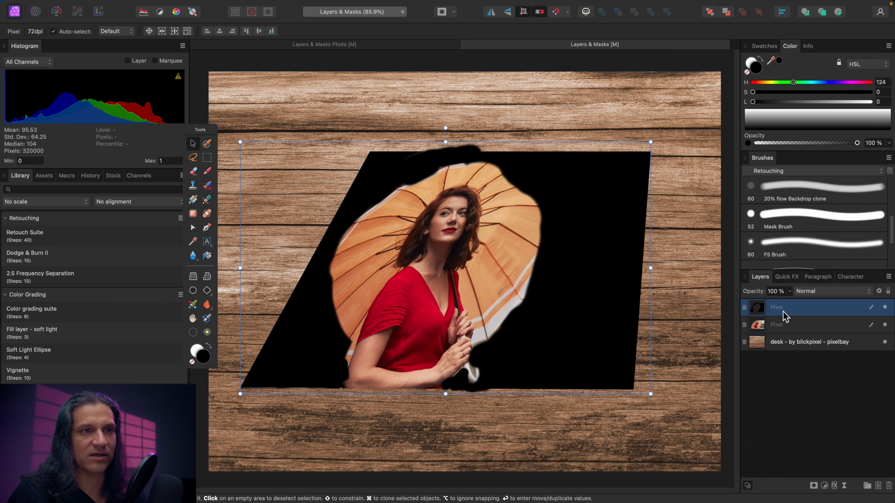
{"action": "mouse_move", "coordinate": [565, 324]}
{"action": "left_mouse_down"}
{"action": "mouse_move", "coordinate": [591, 256]}
{"action": "mouse_move", "coordinate": [689, 230]}
{"action": "mouse_move", "coordinate": [551, 221]}
{"action": "mouse_move", "coordinate": [570, 212]}
{"action": "mouse_move", "coordinate": [591, 296]}
{"action": "mouse_move", "coordinate": [563, 321]}
{"action": "left_mouse_up"}
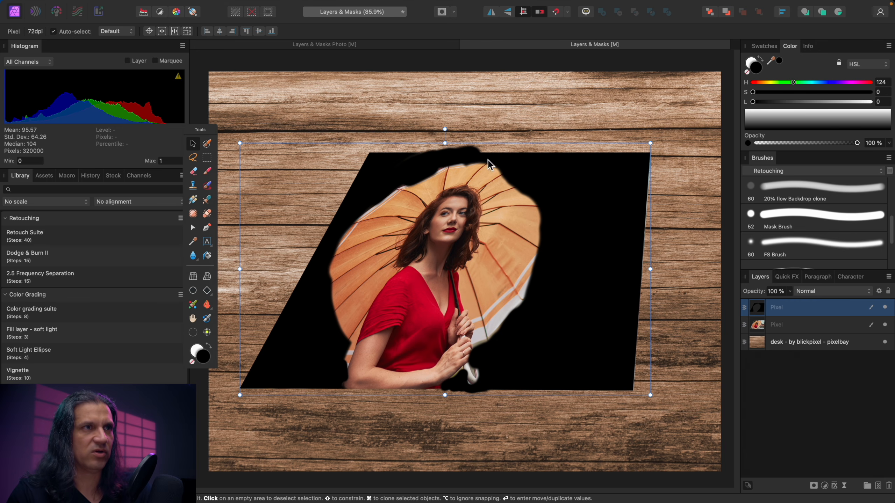
In the Layers & Masks Photo document, add a pixel layer and fill it with a linear white-to-black gradient from top to bottom
{"action": "left_click", "coordinate": [398, 47]}
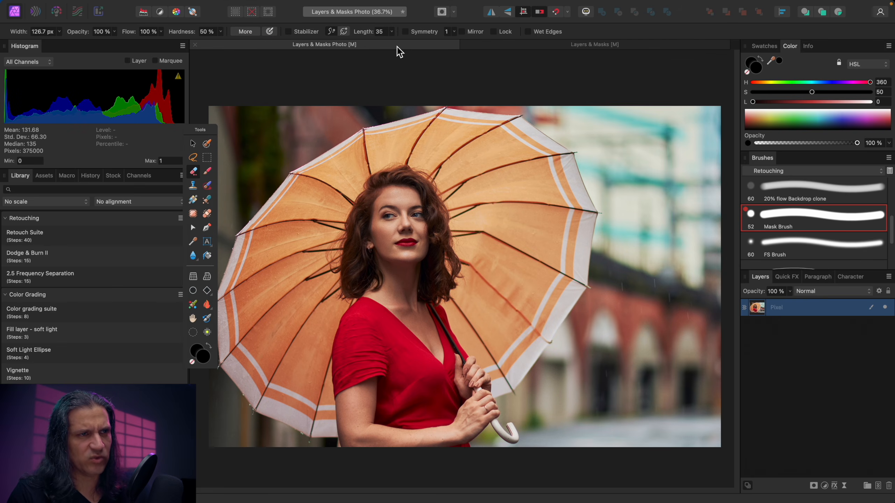
{"action": "left_click", "coordinate": [879, 486]}
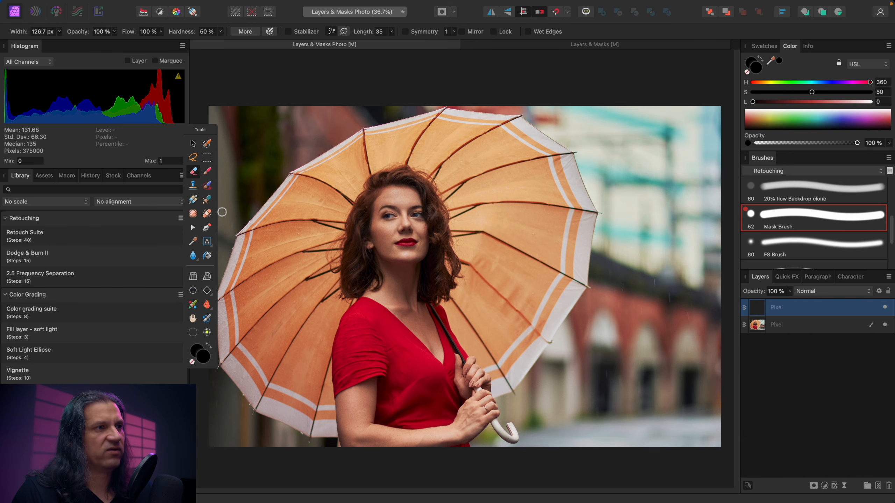
{"action": "left_click", "coordinate": [194, 200]}
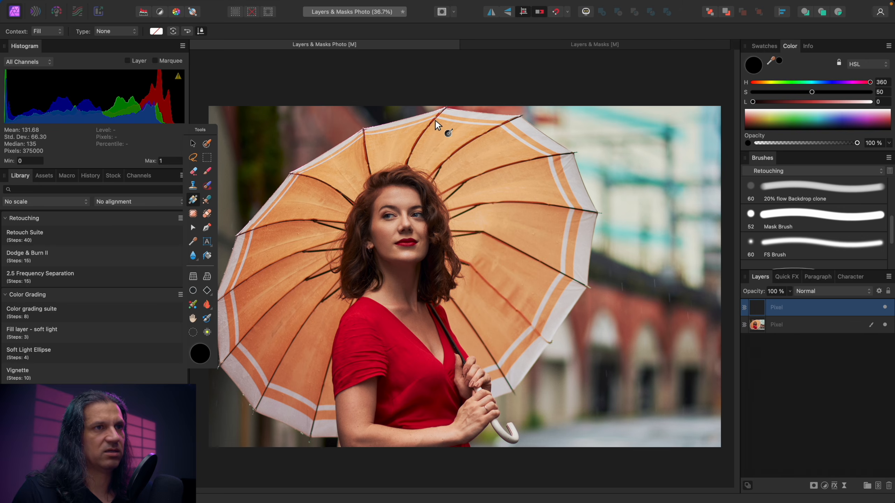
{"action": "left_click_drag", "start_coordinate": [442, 104], "coordinate": [443, 447]}
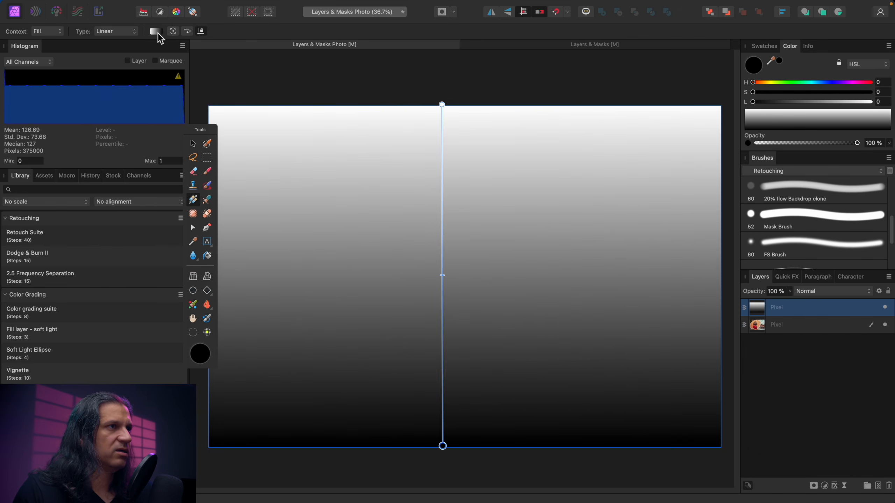
Change the gradient's white start stop to a teal with hue 186
{"action": "left_click", "coordinate": [155, 31]}
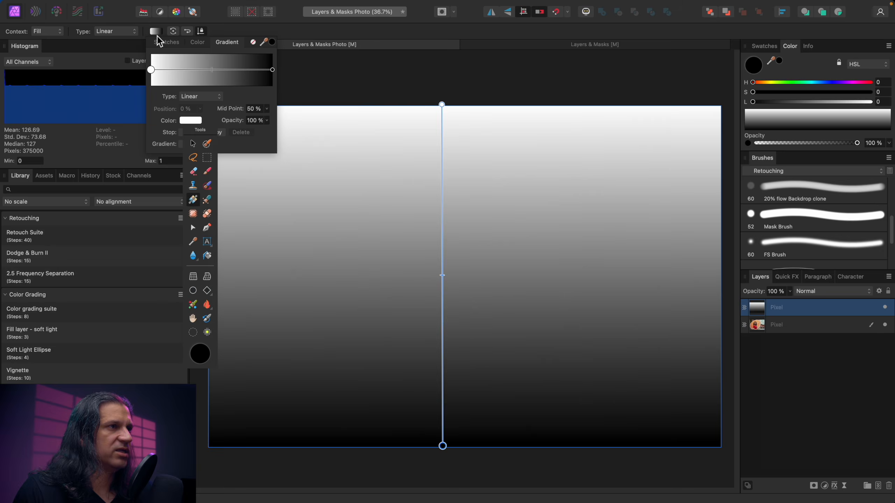
{"action": "left_click", "coordinate": [189, 121]}
{"action": "left_click_drag", "start_coordinate": [228, 150], "coordinate": [165, 206]}
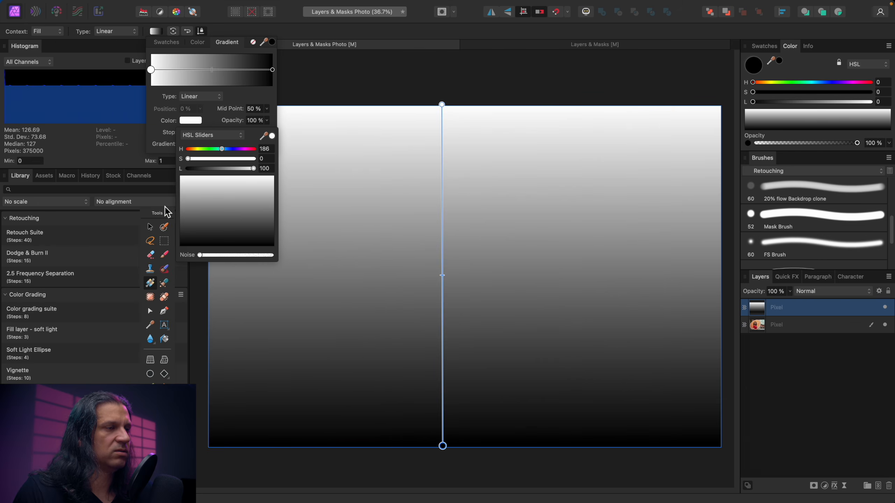
{"action": "left_click", "coordinate": [223, 159]}
{"action": "left_click", "coordinate": [221, 169]}
Change the gradient's black end stop to magenta with hue 319, saturation 49 and lightness 40, and deselect the layer
{"action": "left_click", "coordinate": [273, 70]}
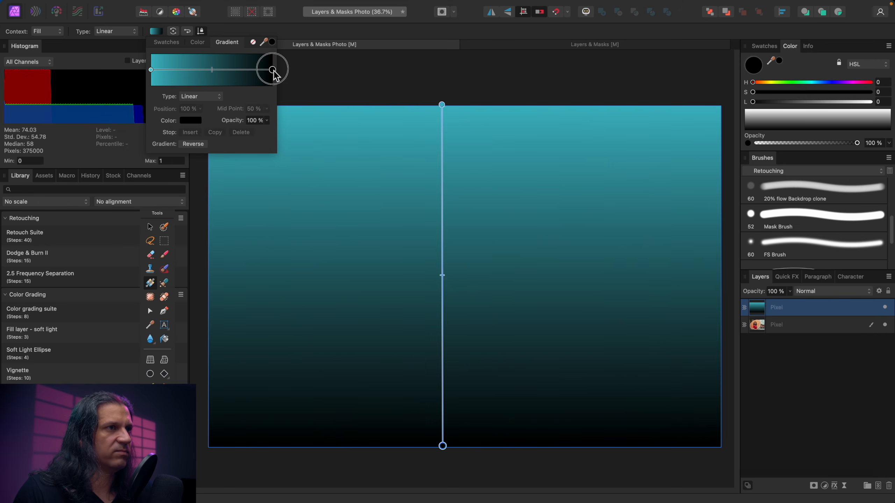
{"action": "left_click", "coordinate": [192, 121]}
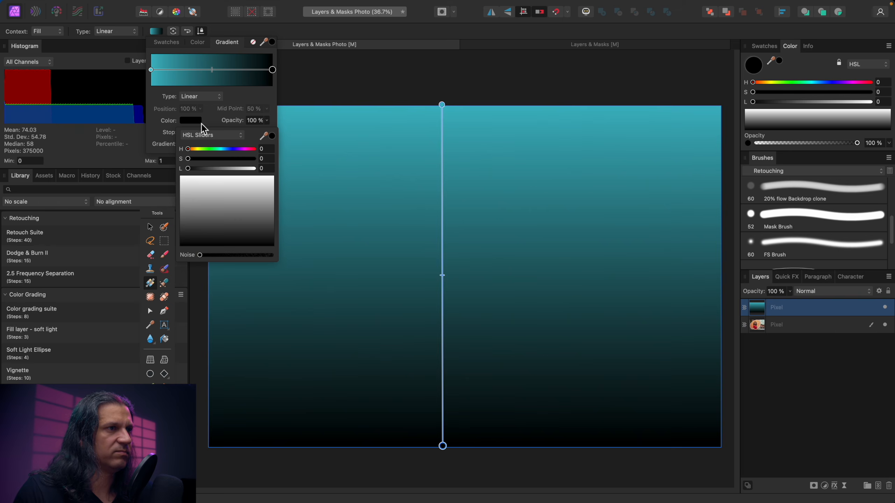
{"action": "left_click", "coordinate": [245, 149]}
{"action": "left_click", "coordinate": [220, 168]}
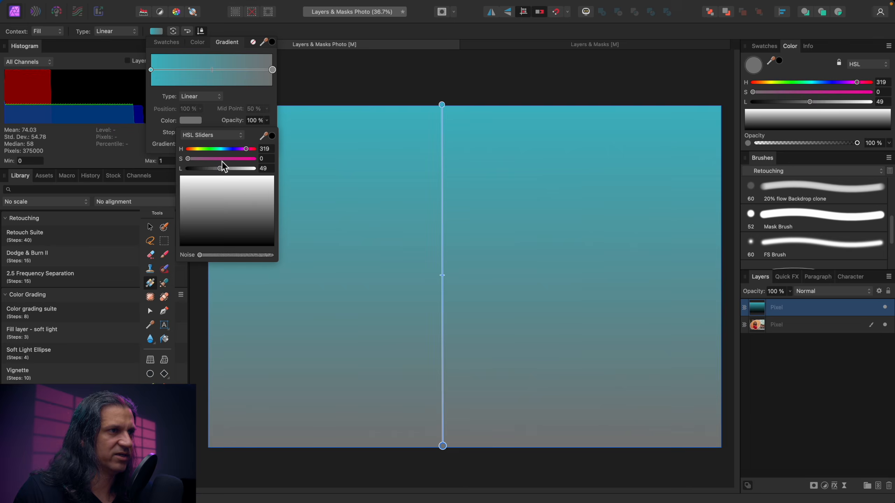
{"action": "left_click", "coordinate": [220, 158]}
{"action": "mouse_move", "coordinate": [220, 169]}
{"action": "left_mouse_down"}
{"action": "mouse_move", "coordinate": [228, 169]}
{"action": "mouse_move", "coordinate": [213, 169]}
{"action": "left_mouse_up"}
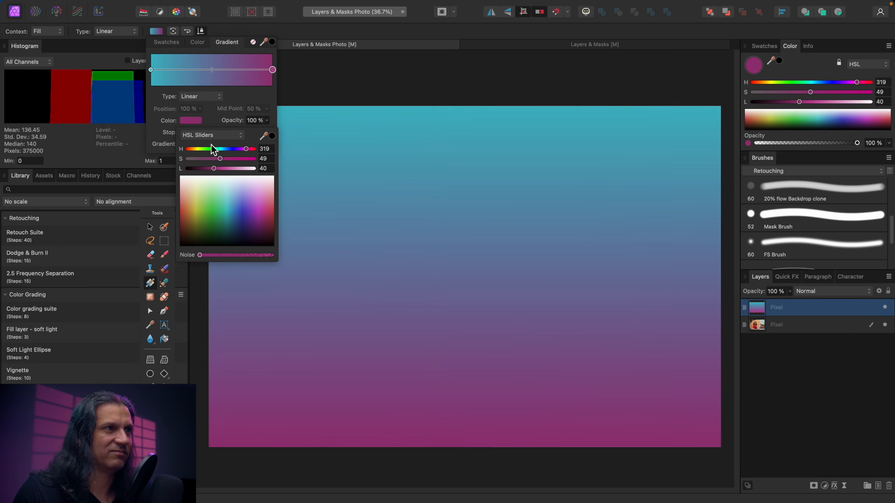
{"action": "left_click", "coordinate": [324, 81]}
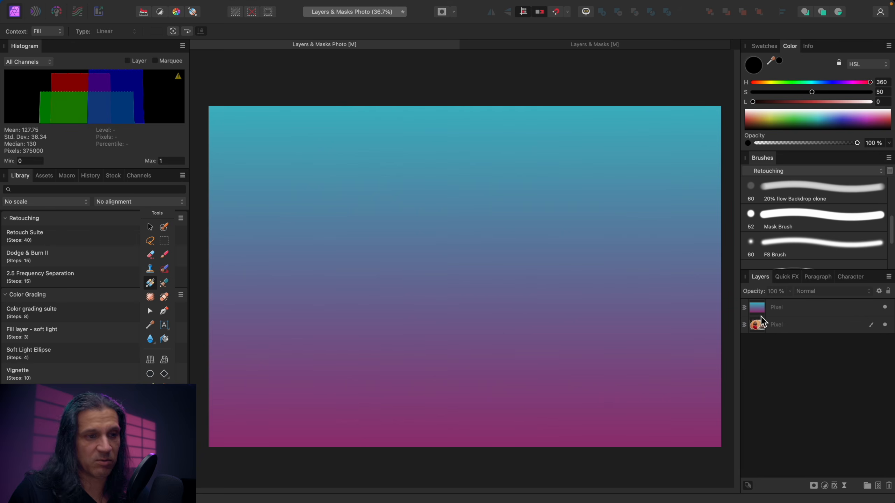
Erase the gradient layer over the woman and a few areas beside her with a 336.9 px Erase Brush
{"action": "key", "text": "e"}
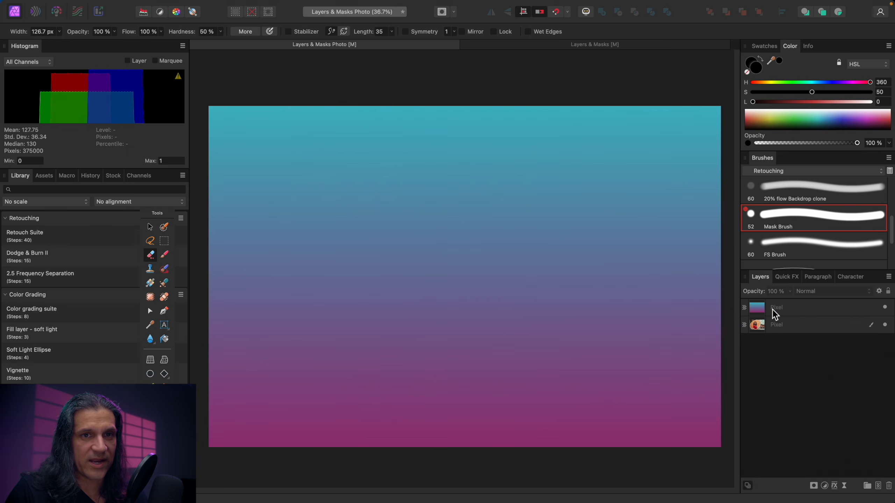
{"action": "left_click", "coordinate": [791, 310]}
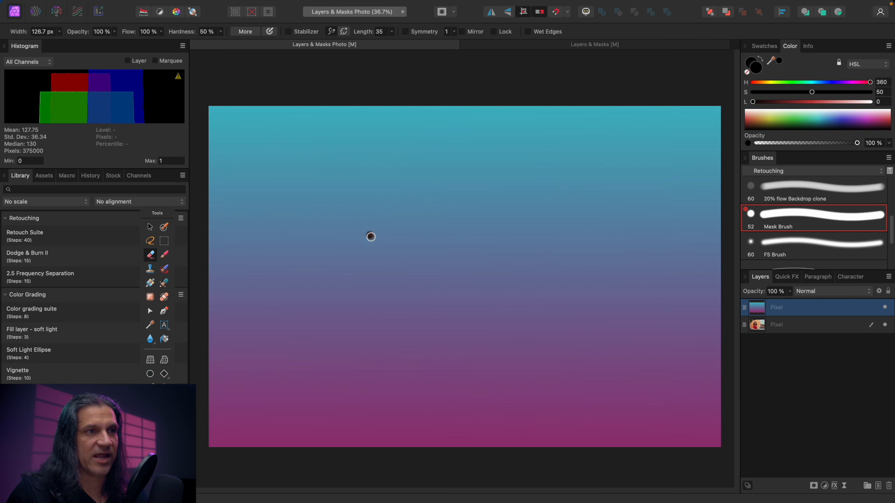
{"action": "key", "text": "bracketright"}
{"action": "key", "text": "bracketright"}
{"action": "key", "text": "bracketright"}
{"action": "mouse_move", "coordinate": [372, 212]}
{"action": "left_mouse_down"}
{"action": "mouse_move", "coordinate": [330, 247]}
{"action": "mouse_move", "coordinate": [383, 236]}
{"action": "mouse_move", "coordinate": [359, 263]}
{"action": "mouse_move", "coordinate": [378, 217]}
{"action": "mouse_move", "coordinate": [411, 192]}
{"action": "mouse_move", "coordinate": [375, 246]}
{"action": "mouse_move", "coordinate": [443, 216]}
{"action": "mouse_move", "coordinate": [382, 293]}
{"action": "mouse_move", "coordinate": [409, 242]}
{"action": "mouse_move", "coordinate": [389, 313]}
{"action": "mouse_move", "coordinate": [459, 289]}
{"action": "mouse_move", "coordinate": [389, 365]}
{"action": "mouse_move", "coordinate": [462, 329]}
{"action": "mouse_move", "coordinate": [430, 388]}
{"action": "mouse_move", "coordinate": [418, 390]}
{"action": "mouse_move", "coordinate": [399, 208]}
{"action": "mouse_move", "coordinate": [346, 202]}
{"action": "mouse_move", "coordinate": [416, 154]}
{"action": "mouse_move", "coordinate": [375, 192]}
{"action": "mouse_move", "coordinate": [376, 231]}
{"action": "mouse_move", "coordinate": [448, 247]}
{"action": "mouse_move", "coordinate": [452, 354]}
{"action": "left_mouse_up"}
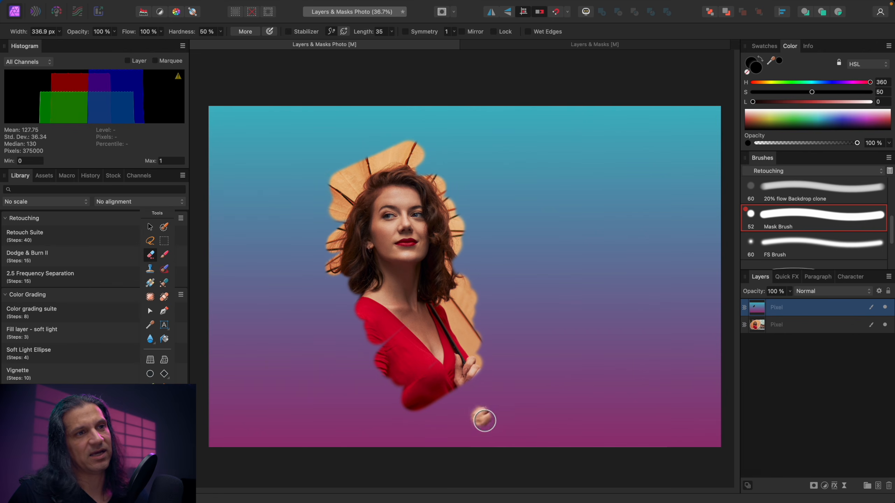
{"action": "left_click_drag", "start_coordinate": [407, 181], "coordinate": [400, 207]}
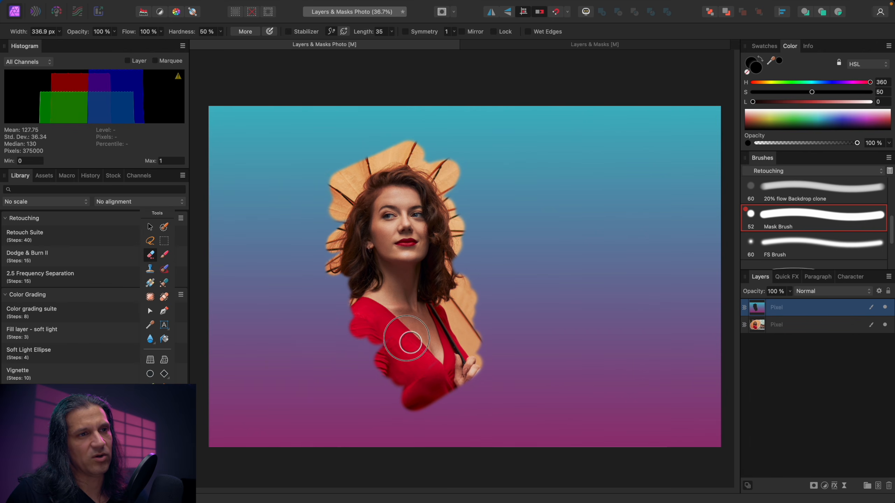
{"action": "mouse_move", "coordinate": [408, 341]}
{"action": "left_mouse_down"}
{"action": "mouse_move", "coordinate": [553, 260]}
{"action": "mouse_move", "coordinate": [455, 360]}
{"action": "left_mouse_up"}
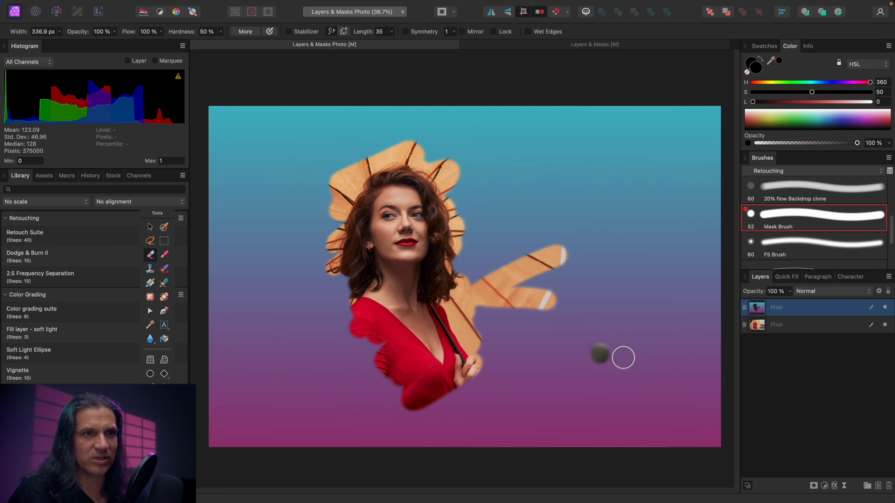
{"action": "left_click_drag", "start_coordinate": [566, 277], "coordinate": [579, 287]}
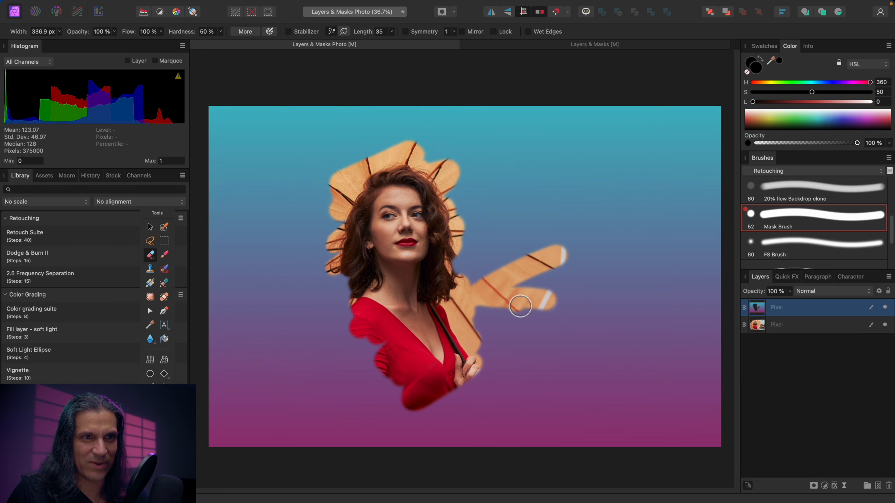
{"action": "left_click_drag", "start_coordinate": [520, 306], "coordinate": [532, 311]}
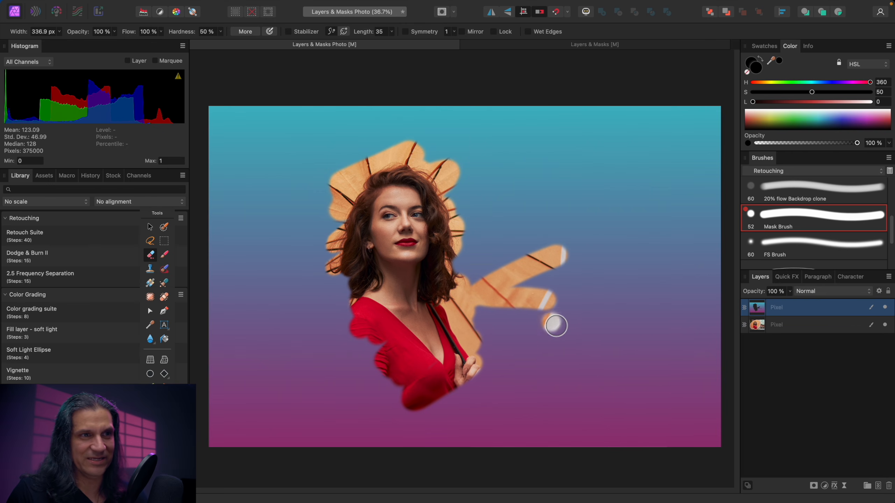
Undo all the erase strokes on the gradient layer
{"action": "key", "text": "super+z"}
{"action": "key", "text": "super+z"}
{"action": "key", "text": "super+z"}
{"action": "key", "text": "super+z"}
{"action": "key", "text": "super+z"}
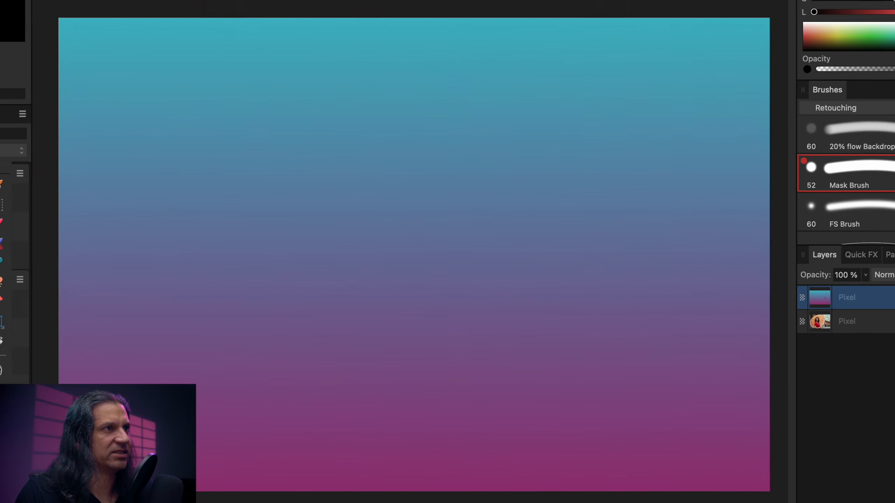
Add a mask layer to the gradient layer, expand the layer to show the nested mask, and select the mask
{"action": "left_click", "coordinate": [222, 5]}
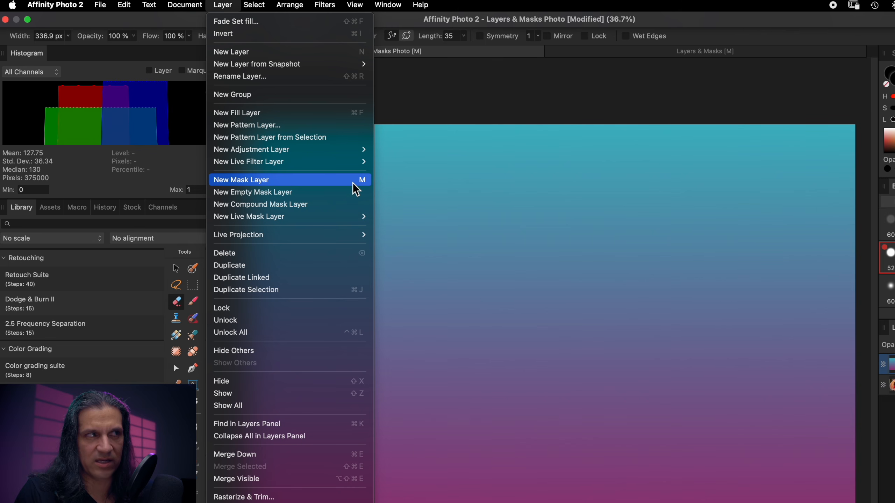
{"action": "left_click", "coordinate": [435, 118]}
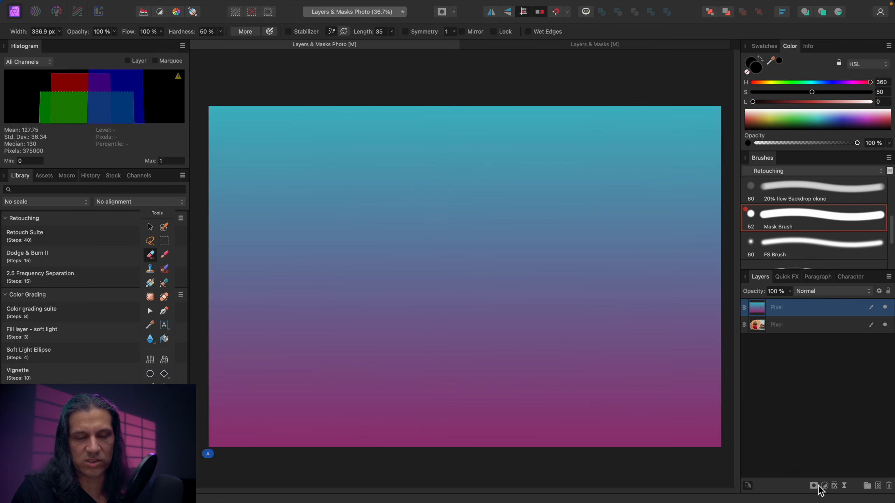
{"action": "left_click", "coordinate": [816, 486]}
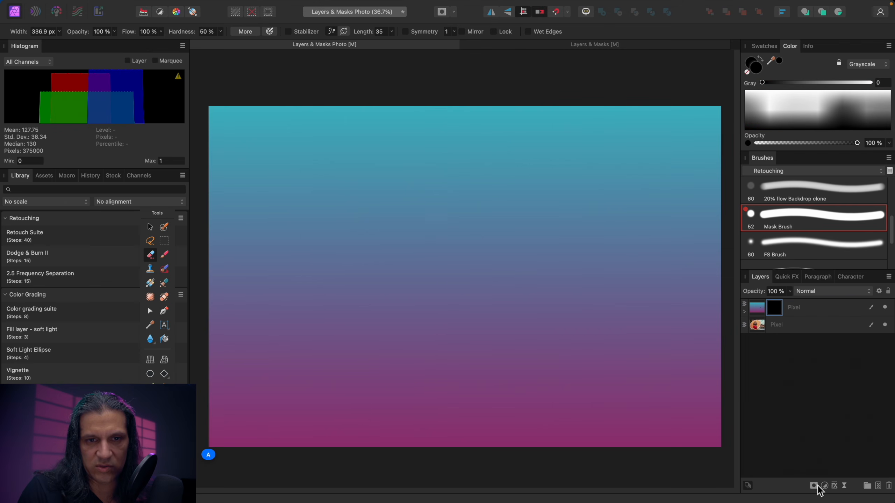
{"action": "left_click", "coordinate": [745, 312]}
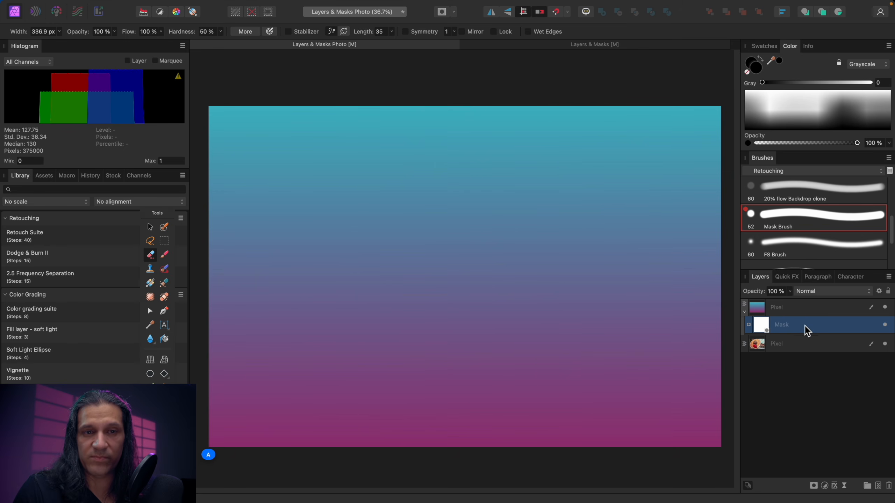
{"action": "left_click", "coordinate": [788, 309]}
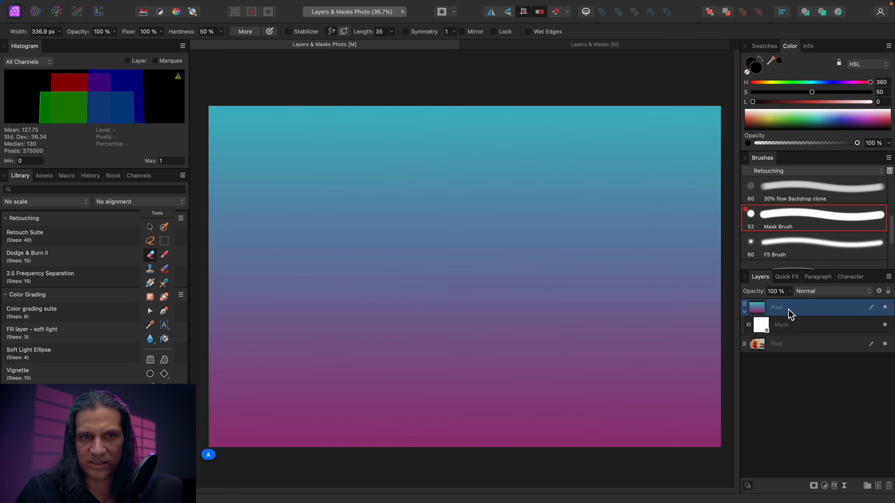
{"action": "left_click", "coordinate": [793, 330]}
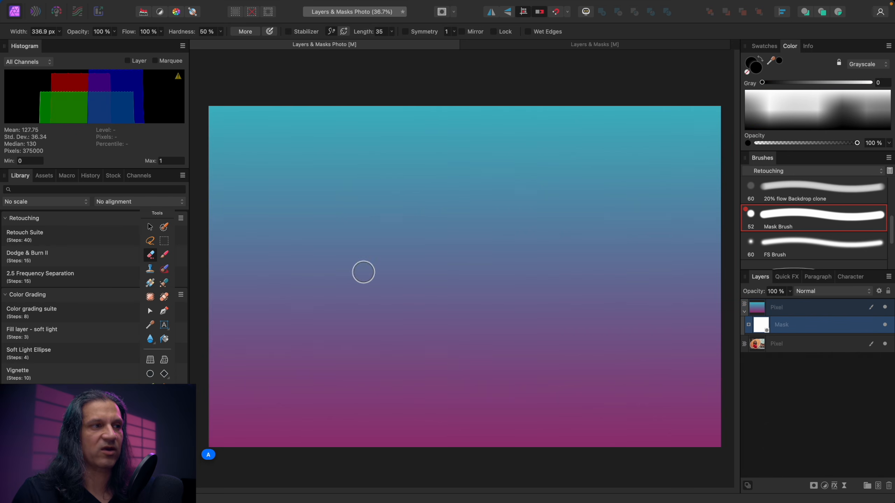
Paint black on the mask with an enlarged Paint Brush over the woman's head, neck and part of the umbrella
{"action": "left_click", "coordinate": [164, 256]}
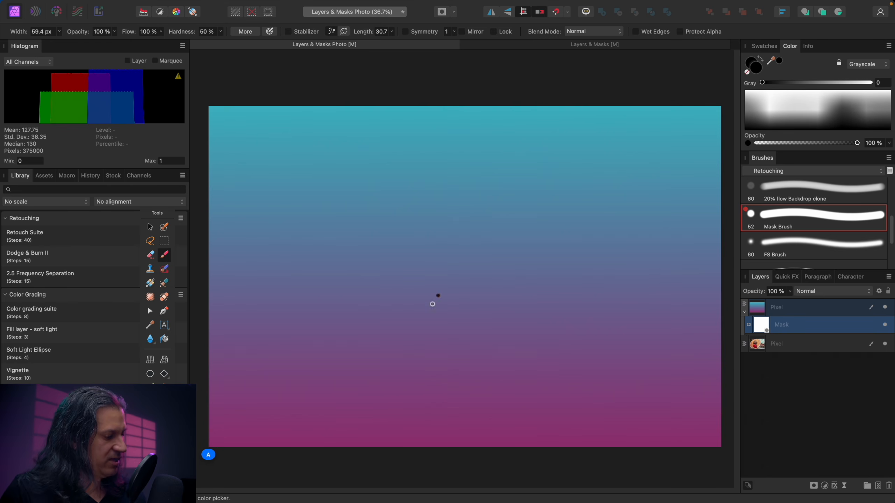
{"action": "key", "text": "bracketright"}
{"action": "key", "text": "bracketright"}
{"action": "key", "text": "bracketright"}
{"action": "key", "text": "bracketright"}
{"action": "key", "text": "bracketright"}
{"action": "key", "text": "bracketright"}
{"action": "key", "text": "bracketright"}
{"action": "key", "text": "bracketright"}
{"action": "key", "text": "bracketright"}
{"action": "key", "text": "bracketright"}
{"action": "key", "text": "bracketright"}
{"action": "key", "text": "bracketright"}
{"action": "key", "text": "bracketright"}
{"action": "key", "text": "bracketright"}
{"action": "key", "text": "bracketright"}
{"action": "key", "text": "bracketright"}
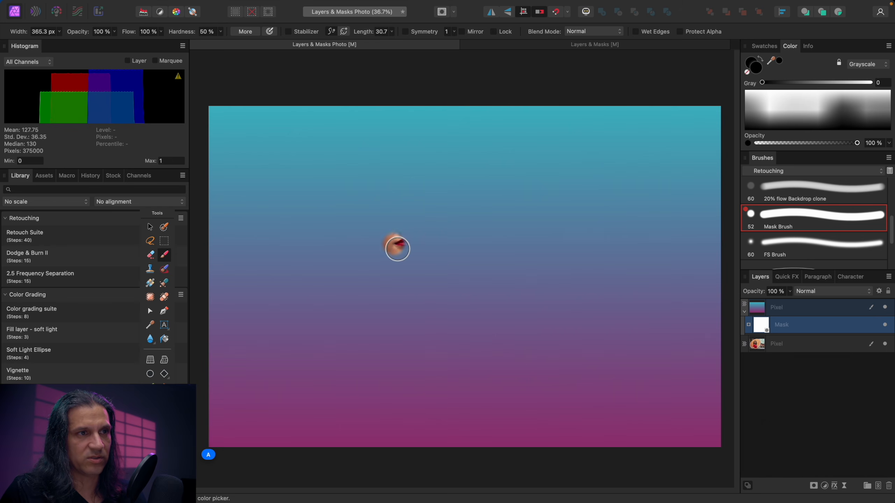
{"action": "mouse_move", "coordinate": [378, 247]}
{"action": "left_mouse_down"}
{"action": "mouse_move", "coordinate": [430, 226]}
{"action": "mouse_move", "coordinate": [456, 253]}
{"action": "mouse_move", "coordinate": [425, 298]}
{"action": "mouse_move", "coordinate": [445, 321]}
{"action": "mouse_move", "coordinate": [497, 328]}
{"action": "mouse_move", "coordinate": [445, 329]}
{"action": "mouse_move", "coordinate": [419, 260]}
{"action": "mouse_move", "coordinate": [393, 248]}
{"action": "mouse_move", "coordinate": [394, 209]}
{"action": "mouse_move", "coordinate": [407, 197]}
{"action": "mouse_move", "coordinate": [396, 182]}
{"action": "mouse_move", "coordinate": [365, 185]}
{"action": "mouse_move", "coordinate": [380, 181]}
{"action": "mouse_move", "coordinate": [394, 206]}
{"action": "mouse_move", "coordinate": [358, 257]}
{"action": "mouse_move", "coordinate": [391, 265]}
{"action": "left_mouse_up"}
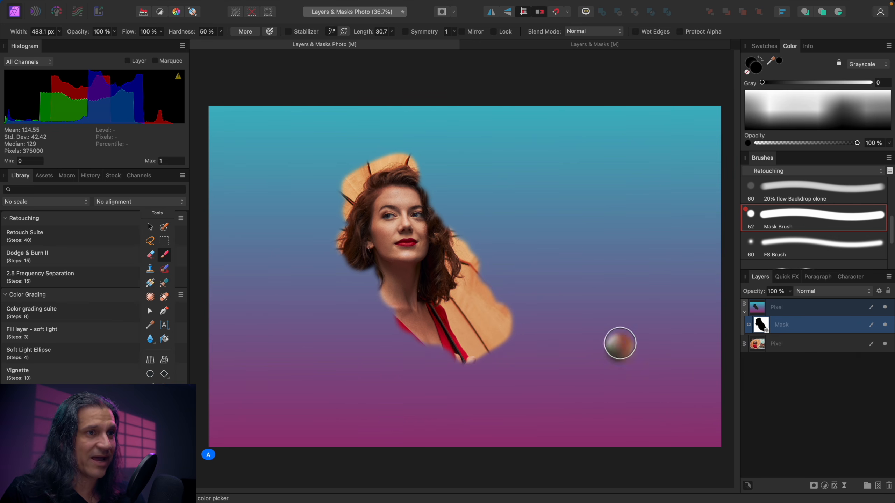
Set the brush color to white and paint on the mask over the woman's neck, dress and the umbrella beside her
{"action": "left_click_drag", "start_coordinate": [806, 124], "coordinate": [812, 85]}
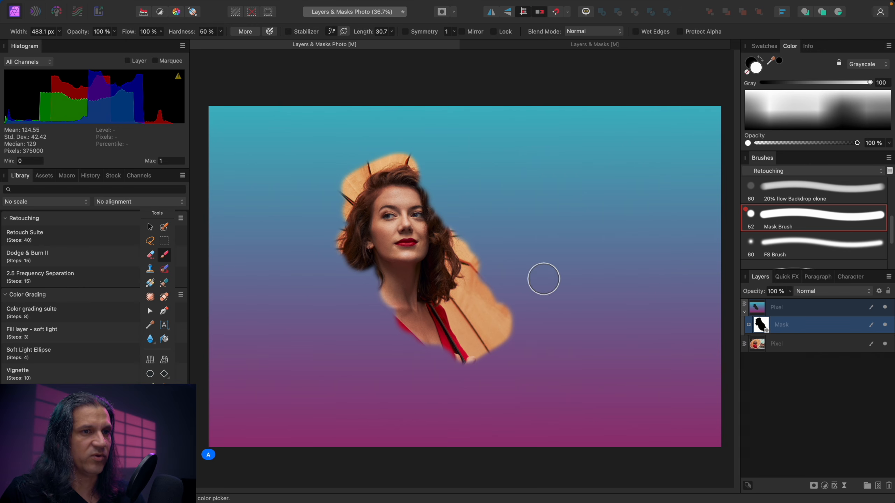
{"action": "mouse_move", "coordinate": [527, 310]}
{"action": "left_mouse_down"}
{"action": "mouse_move", "coordinate": [475, 354]}
{"action": "mouse_move", "coordinate": [453, 346]}
{"action": "mouse_move", "coordinate": [420, 330]}
{"action": "mouse_move", "coordinate": [484, 291]}
{"action": "mouse_move", "coordinate": [422, 312]}
{"action": "mouse_move", "coordinate": [392, 286]}
{"action": "mouse_move", "coordinate": [469, 254]}
{"action": "mouse_move", "coordinate": [416, 260]}
{"action": "mouse_move", "coordinate": [401, 282]}
{"action": "mouse_move", "coordinate": [359, 234]}
{"action": "left_mouse_up"}
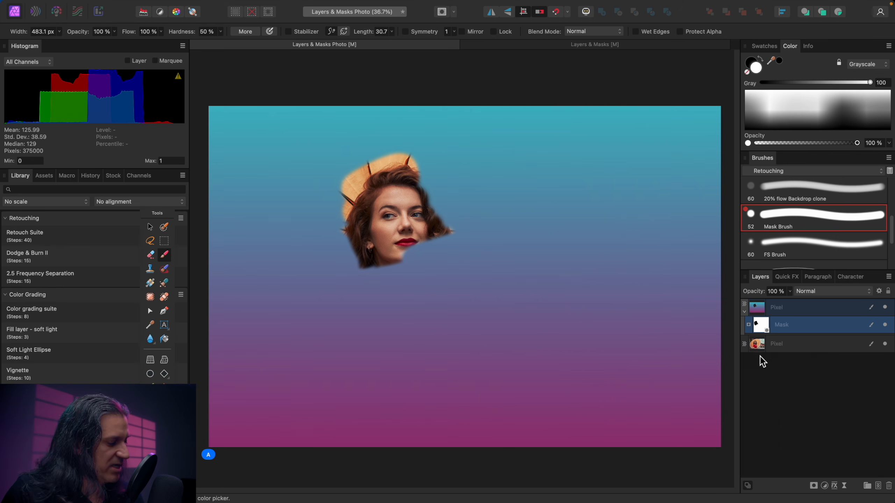
Examine the gradient layer's mask on its own, return to the composite image and reselect the mask
{"action": "left_click", "coordinate": [762, 326], "text": "alt"}
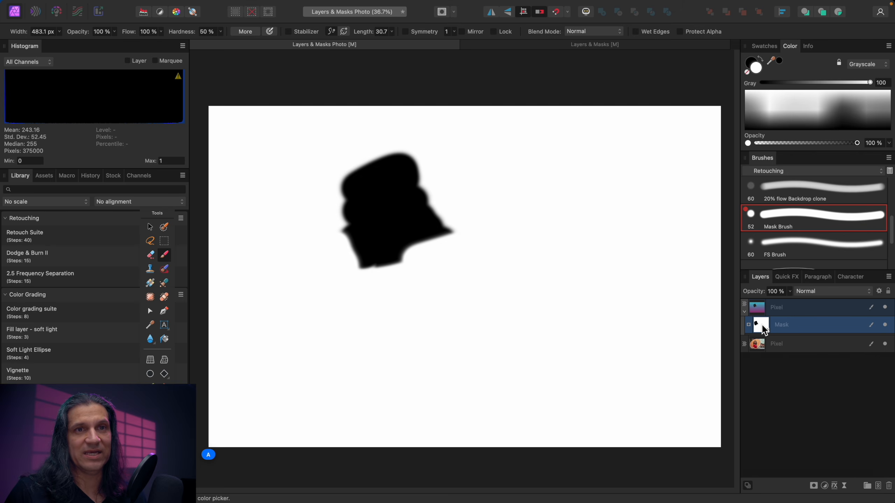
{"action": "left_click", "coordinate": [810, 309]}
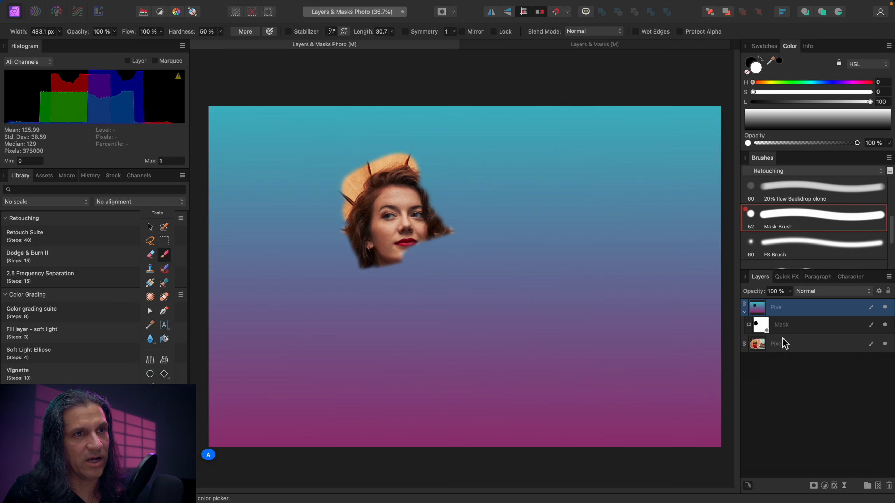
{"action": "left_click", "coordinate": [761, 326]}
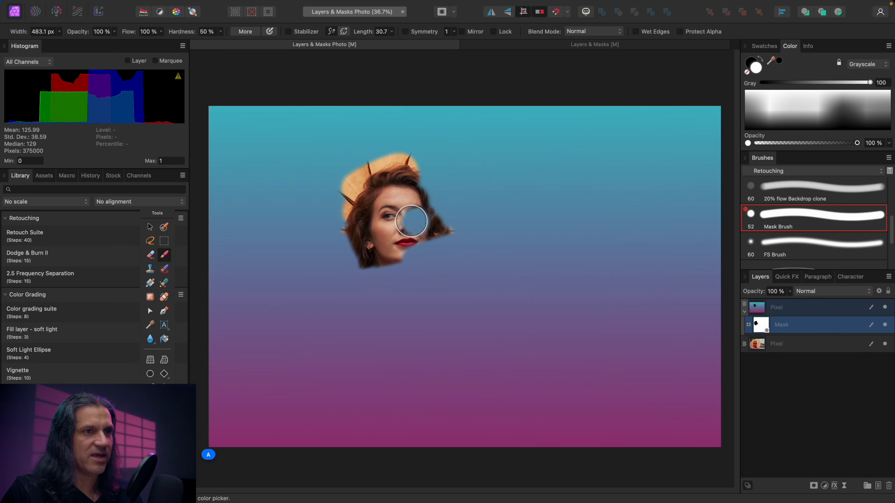
Paint black on the mask over the woman's neck and hair, and swap the brush color between black and white several times
{"action": "key", "text": "x"}
{"action": "mouse_move", "coordinate": [441, 249]}
{"action": "left_mouse_down"}
{"action": "mouse_move", "coordinate": [462, 222]}
{"action": "mouse_move", "coordinate": [420, 259]}
{"action": "mouse_move", "coordinate": [427, 245]}
{"action": "mouse_move", "coordinate": [404, 261]}
{"action": "mouse_move", "coordinate": [383, 260]}
{"action": "mouse_move", "coordinate": [439, 269]}
{"action": "left_mouse_up"}
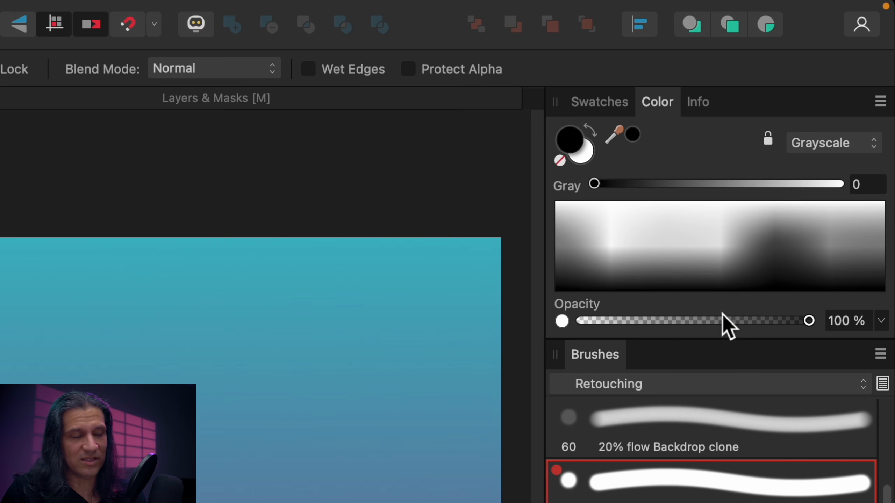
{"action": "key", "text": "x"}
{"action": "key", "text": "x"}
{"action": "key", "text": "x"}
{"action": "key", "text": "x"}
{"action": "key", "text": "x"}
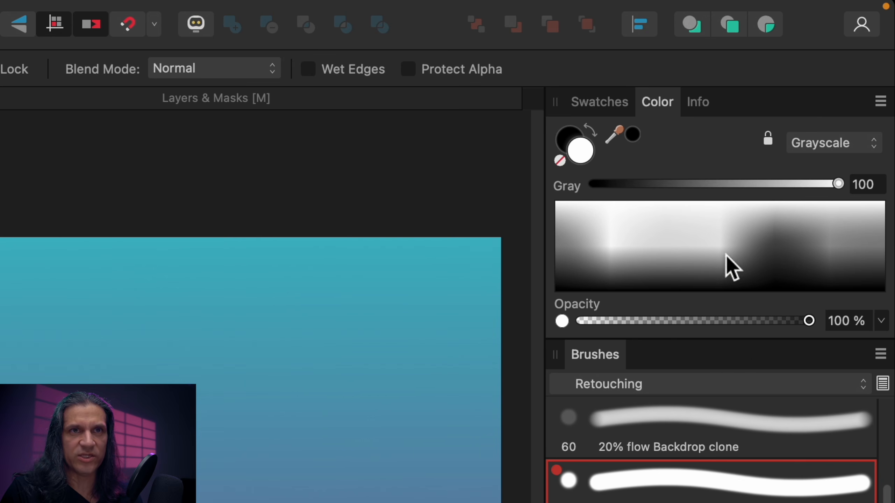
{"action": "key", "text": "x"}
{"action": "key", "text": "x"}
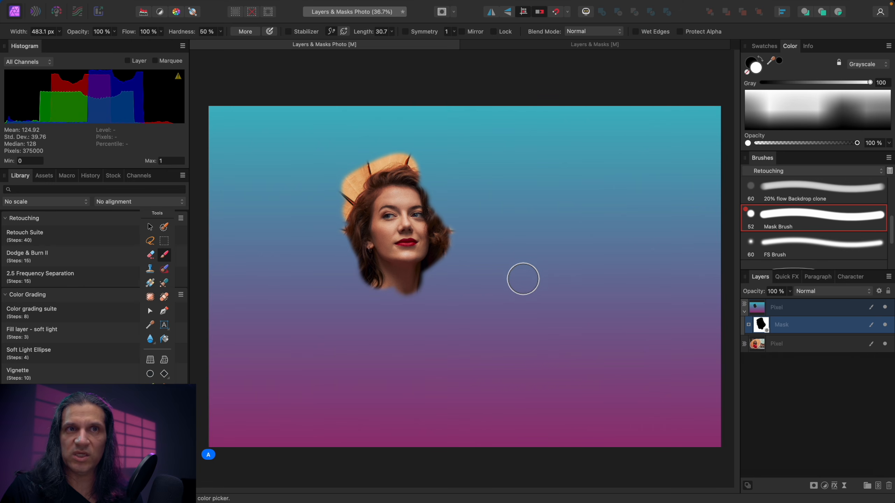
Alternate black and white strokes on the mask over the woman's neck, hair and dress and the umbrella beside her
{"action": "key", "text": "x"}
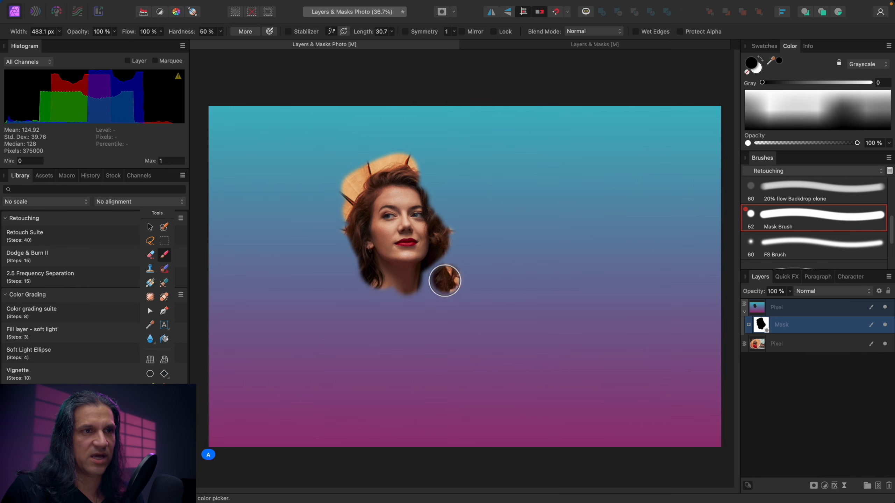
{"action": "mouse_move", "coordinate": [467, 256]}
{"action": "left_mouse_down"}
{"action": "mouse_move", "coordinate": [459, 234]}
{"action": "mouse_move", "coordinate": [411, 282]}
{"action": "mouse_move", "coordinate": [435, 286]}
{"action": "mouse_move", "coordinate": [423, 340]}
{"action": "mouse_move", "coordinate": [482, 343]}
{"action": "mouse_move", "coordinate": [491, 383]}
{"action": "left_mouse_up"}
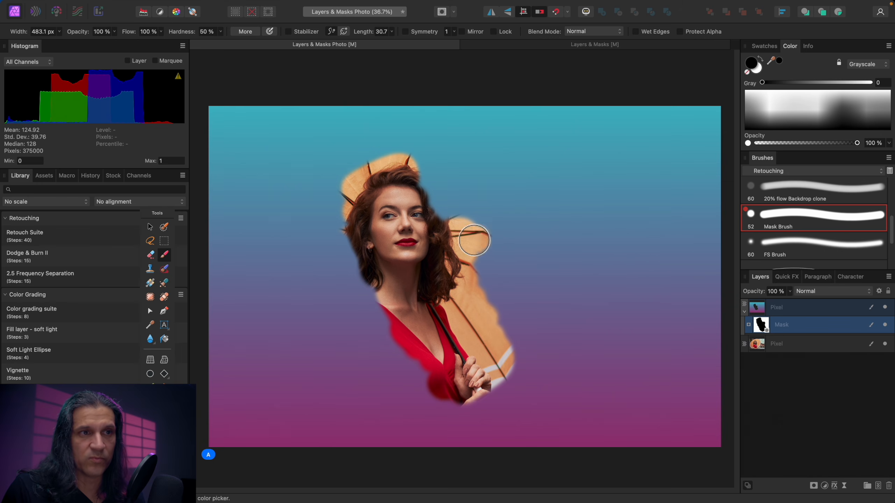
{"action": "key", "text": "x"}
{"action": "mouse_move", "coordinate": [497, 229]}
{"action": "left_mouse_down"}
{"action": "mouse_move", "coordinate": [452, 228]}
{"action": "mouse_move", "coordinate": [491, 229]}
{"action": "mouse_move", "coordinate": [505, 246]}
{"action": "mouse_move", "coordinate": [494, 292]}
{"action": "mouse_move", "coordinate": [530, 308]}
{"action": "mouse_move", "coordinate": [527, 357]}
{"action": "mouse_move", "coordinate": [516, 377]}
{"action": "mouse_move", "coordinate": [418, 390]}
{"action": "mouse_move", "coordinate": [425, 362]}
{"action": "mouse_move", "coordinate": [390, 301]}
{"action": "mouse_move", "coordinate": [429, 362]}
{"action": "left_mouse_up"}
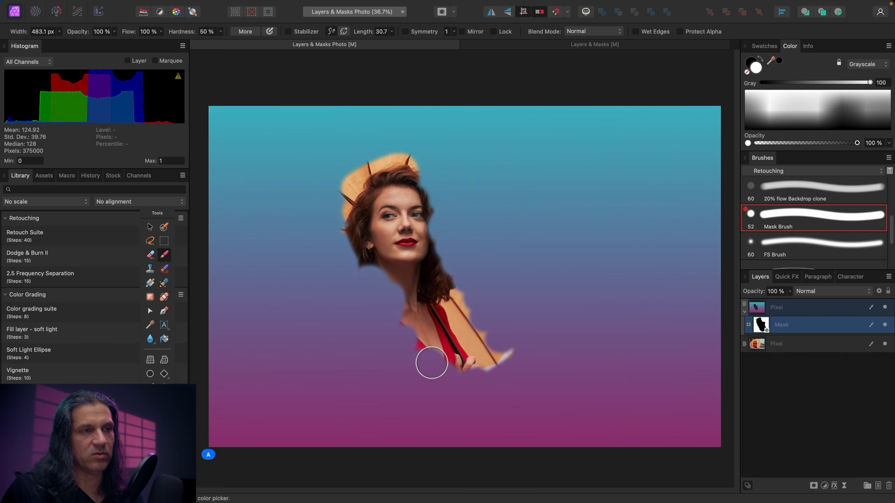
{"action": "key", "text": "x"}
{"action": "mouse_move", "coordinate": [525, 332]}
{"action": "left_mouse_down"}
{"action": "mouse_move", "coordinate": [510, 347]}
{"action": "mouse_move", "coordinate": [484, 331]}
{"action": "mouse_move", "coordinate": [483, 301]}
{"action": "mouse_move", "coordinate": [443, 286]}
{"action": "left_mouse_up"}
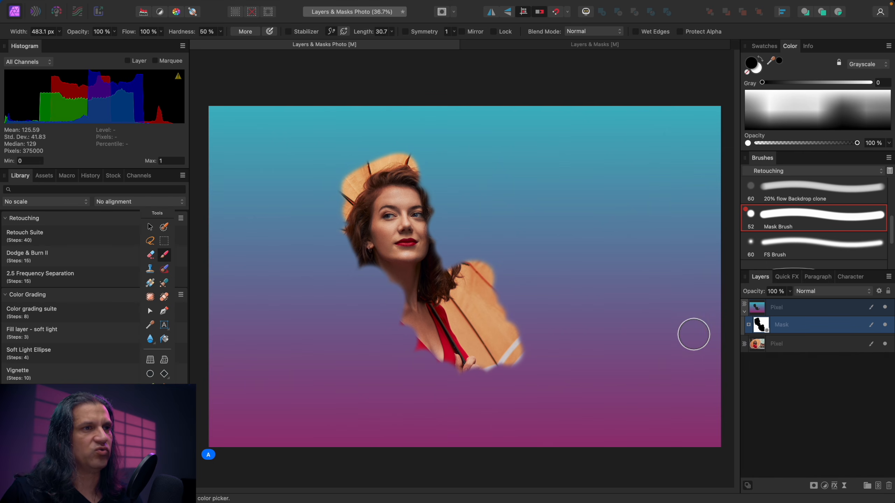
Set the brush flow to 4% and paint soft black strokes on the mask over the umbrella, enlarging the brush to 734.8 px
{"action": "left_click", "coordinate": [161, 32]}
{"action": "left_click_drag", "start_coordinate": [159, 44], "coordinate": [88, 57]}
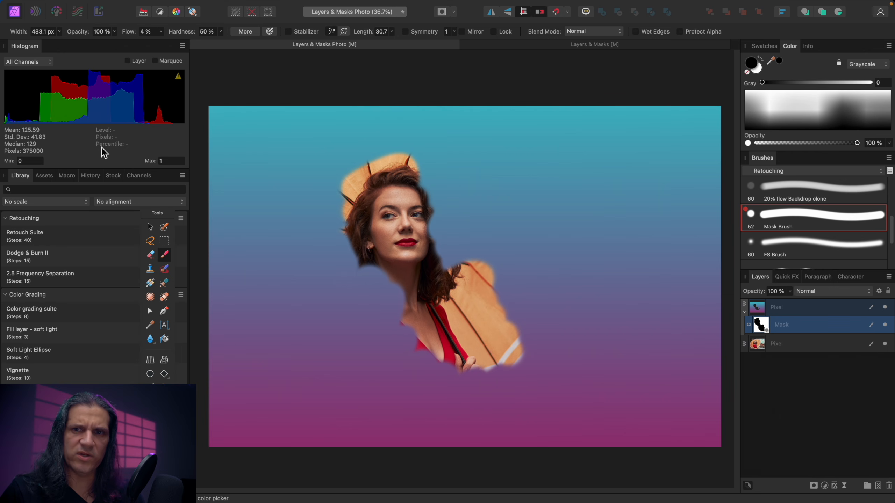
{"action": "mouse_move", "coordinate": [490, 247]}
{"action": "left_mouse_down"}
{"action": "mouse_move", "coordinate": [475, 267]}
{"action": "mouse_move", "coordinate": [489, 252]}
{"action": "mouse_move", "coordinate": [502, 271]}
{"action": "mouse_move", "coordinate": [507, 317]}
{"action": "left_mouse_up"}
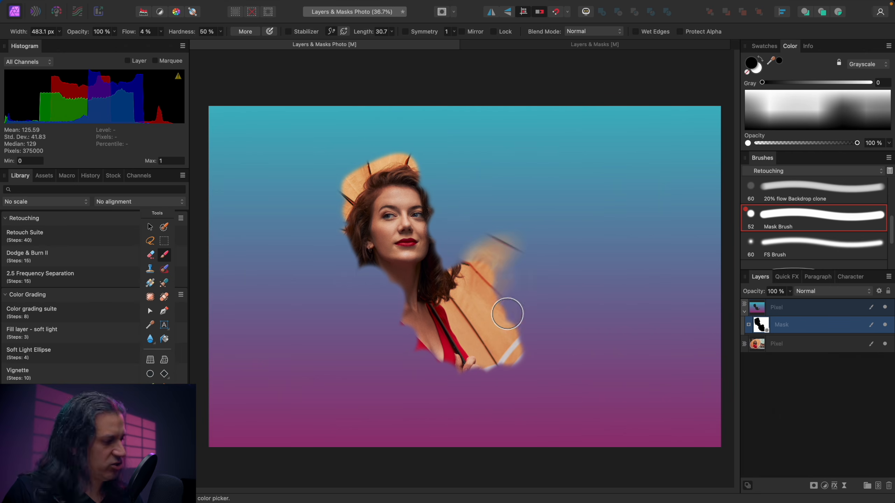
{"action": "key", "text": "bracketright"}
{"action": "key", "text": "bracketright"}
{"action": "key", "text": "bracketright"}
{"action": "left_click_drag", "start_coordinate": [507, 261], "coordinate": [510, 262]}
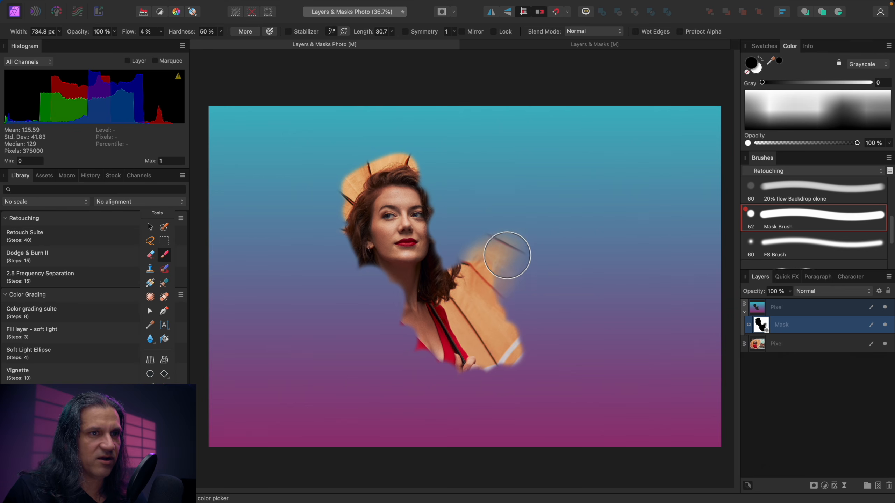
Lower the flow to 2%, enlarge the brush to 971.7 px and softly paint black on the mask around the woman and umbrella
{"action": "left_click_drag", "start_coordinate": [162, 33], "coordinate": [159, 45]}
{"action": "mouse_move", "coordinate": [493, 243]}
{"action": "left_mouse_down"}
{"action": "mouse_move", "coordinate": [520, 224]}
{"action": "mouse_move", "coordinate": [507, 246]}
{"action": "mouse_move", "coordinate": [518, 250]}
{"action": "mouse_move", "coordinate": [519, 272]}
{"action": "mouse_move", "coordinate": [506, 307]}
{"action": "mouse_move", "coordinate": [477, 248]}
{"action": "mouse_move", "coordinate": [446, 275]}
{"action": "mouse_move", "coordinate": [436, 264]}
{"action": "mouse_move", "coordinate": [453, 270]}
{"action": "mouse_move", "coordinate": [437, 256]}
{"action": "mouse_move", "coordinate": [439, 225]}
{"action": "mouse_move", "coordinate": [428, 215]}
{"action": "mouse_move", "coordinate": [430, 245]}
{"action": "mouse_move", "coordinate": [449, 247]}
{"action": "mouse_move", "coordinate": [429, 197]}
{"action": "mouse_move", "coordinate": [425, 240]}
{"action": "mouse_move", "coordinate": [441, 234]}
{"action": "mouse_move", "coordinate": [436, 209]}
{"action": "mouse_move", "coordinate": [408, 172]}
{"action": "mouse_move", "coordinate": [416, 195]}
{"action": "mouse_move", "coordinate": [421, 186]}
{"action": "mouse_move", "coordinate": [428, 191]}
{"action": "mouse_move", "coordinate": [410, 177]}
{"action": "mouse_move", "coordinate": [403, 186]}
{"action": "mouse_move", "coordinate": [406, 170]}
{"action": "mouse_move", "coordinate": [375, 168]}
{"action": "mouse_move", "coordinate": [385, 159]}
{"action": "mouse_move", "coordinate": [392, 166]}
{"action": "mouse_move", "coordinate": [380, 162]}
{"action": "mouse_move", "coordinate": [369, 256]}
{"action": "mouse_move", "coordinate": [351, 263]}
{"action": "mouse_move", "coordinate": [340, 237]}
{"action": "mouse_move", "coordinate": [359, 226]}
{"action": "mouse_move", "coordinate": [356, 272]}
{"action": "mouse_move", "coordinate": [369, 276]}
{"action": "mouse_move", "coordinate": [384, 260]}
{"action": "mouse_move", "coordinate": [358, 263]}
{"action": "left_mouse_up"}
{"action": "key", "text": "bracketright"}
{"action": "key", "text": "bracketright"}
{"action": "mouse_move", "coordinate": [392, 291]}
{"action": "left_mouse_down"}
{"action": "mouse_move", "coordinate": [402, 330]}
{"action": "mouse_move", "coordinate": [414, 280]}
{"action": "mouse_move", "coordinate": [382, 300]}
{"action": "mouse_move", "coordinate": [446, 354]}
{"action": "mouse_move", "coordinate": [485, 370]}
{"action": "mouse_move", "coordinate": [498, 370]}
{"action": "mouse_move", "coordinate": [520, 339]}
{"action": "mouse_move", "coordinate": [495, 293]}
{"action": "mouse_move", "coordinate": [516, 385]}
{"action": "mouse_move", "coordinate": [504, 301]}
{"action": "left_mouse_up"}
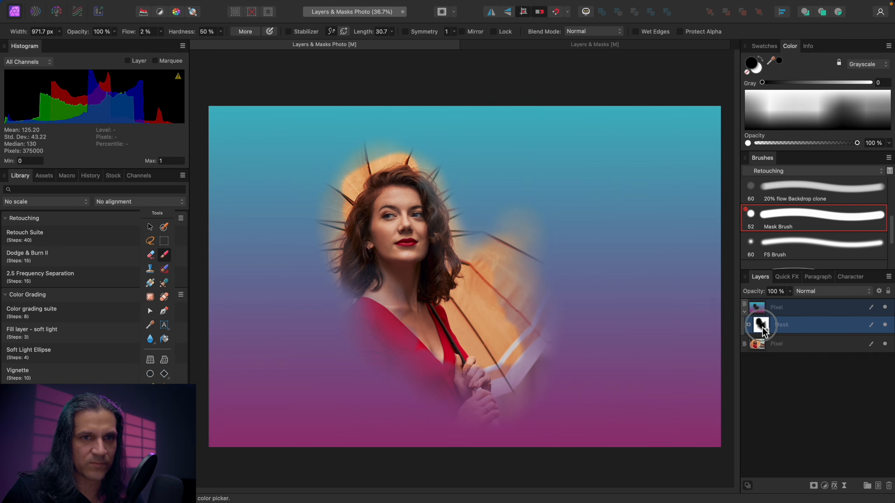
View the mask alone, smooth its gray edges with a 507.2 px black brush, and return to the composite by selecting the gradient layer
{"action": "left_click", "coordinate": [762, 331], "text": "alt"}
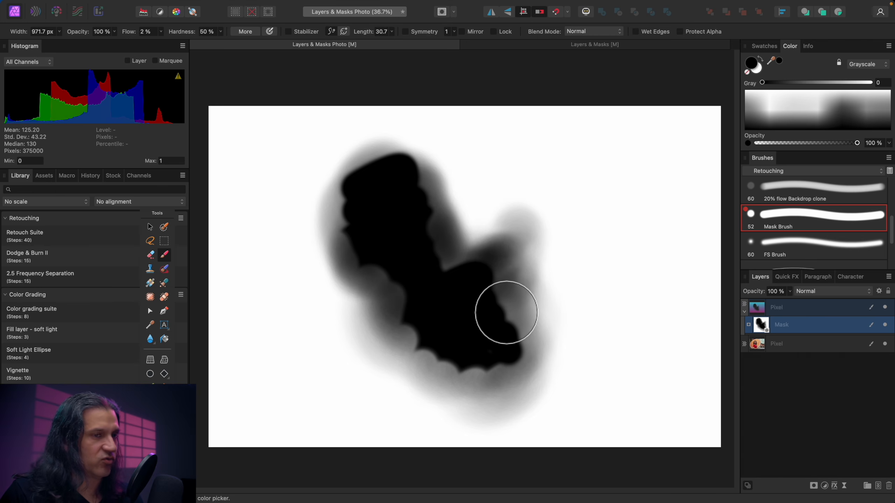
{"action": "key", "text": "bracketleft"}
{"action": "key", "text": "bracketleft"}
{"action": "key", "text": "bracketleft"}
{"action": "key", "text": "bracketleft"}
{"action": "key", "text": "bracketleft"}
{"action": "key", "text": "bracketleft"}
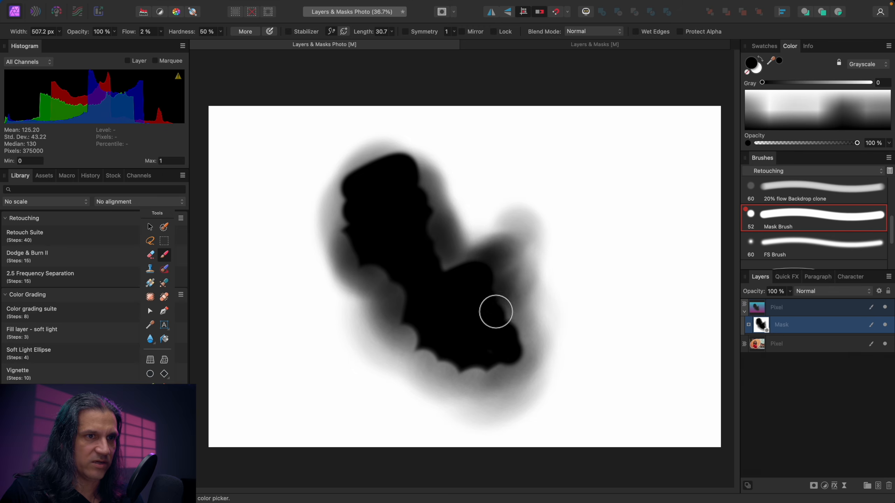
{"action": "mouse_move", "coordinate": [496, 317]}
{"action": "left_mouse_down"}
{"action": "mouse_move", "coordinate": [503, 364]}
{"action": "mouse_move", "coordinate": [480, 376]}
{"action": "mouse_move", "coordinate": [433, 350]}
{"action": "mouse_move", "coordinate": [435, 366]}
{"action": "mouse_move", "coordinate": [450, 365]}
{"action": "mouse_move", "coordinate": [427, 345]}
{"action": "mouse_move", "coordinate": [449, 312]}
{"action": "left_mouse_up"}
{"action": "left_click_drag", "start_coordinate": [419, 344], "coordinate": [421, 336]}
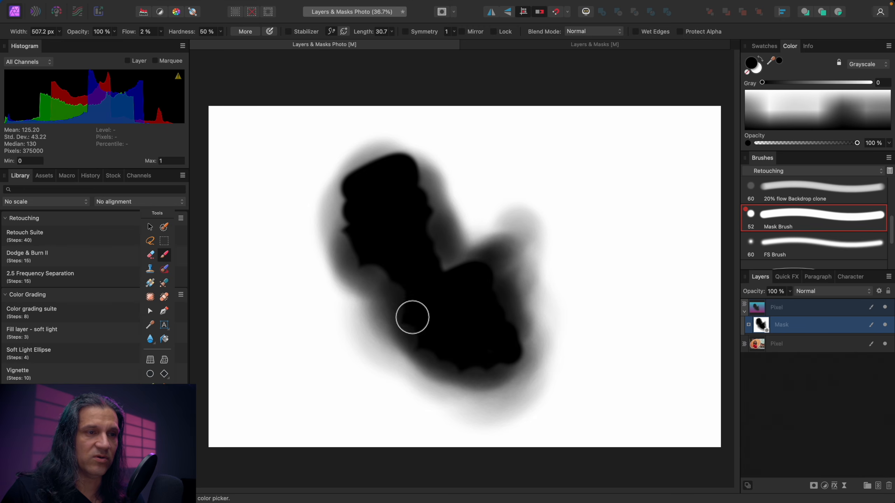
{"action": "left_click", "coordinate": [835, 312]}
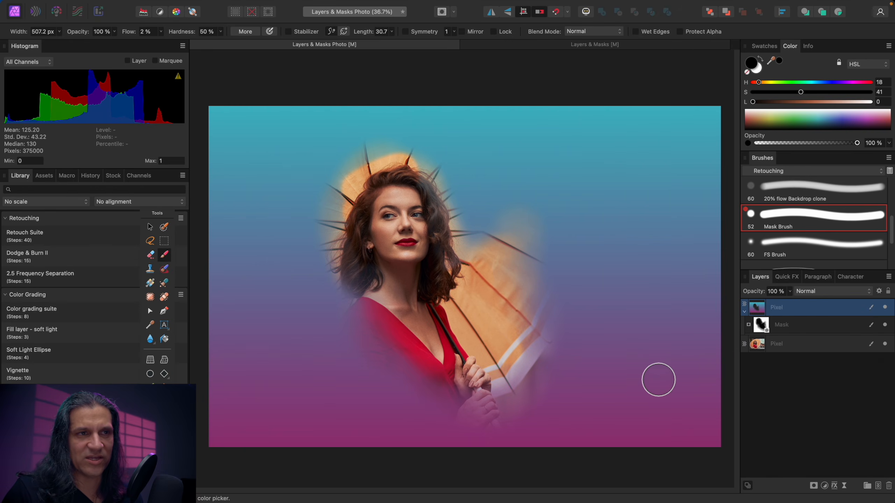
Set the brush color to white and choose the FS Brush from the Retouching brushes
{"action": "key", "text": "x"}
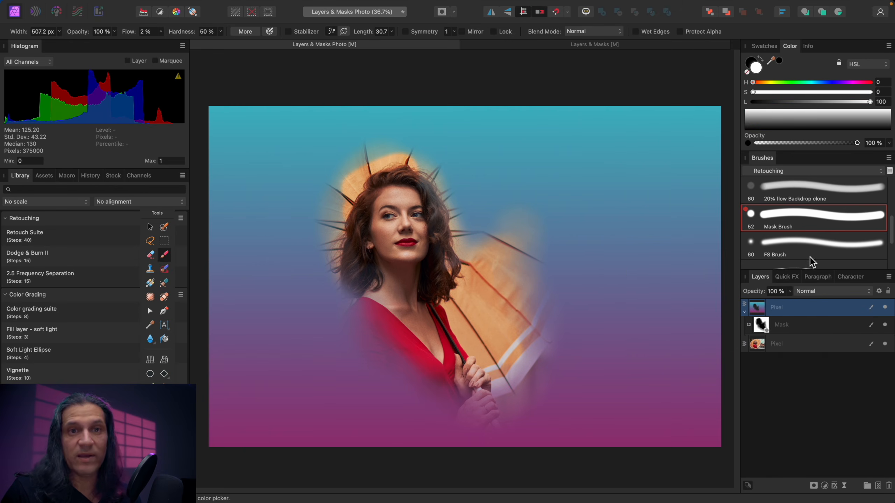
{"action": "scroll", "coordinate": [888, 231], "scroll_direction": "down", "scroll_amount": 3}
{"action": "left_click", "coordinate": [845, 214]}
Try painting white squiggles directly on the gradient layer beside the woman, and undo them
{"action": "mouse_move", "coordinate": [489, 180]}
{"action": "left_mouse_down"}
{"action": "mouse_move", "coordinate": [451, 229]}
{"action": "mouse_move", "coordinate": [545, 237]}
{"action": "left_mouse_up"}
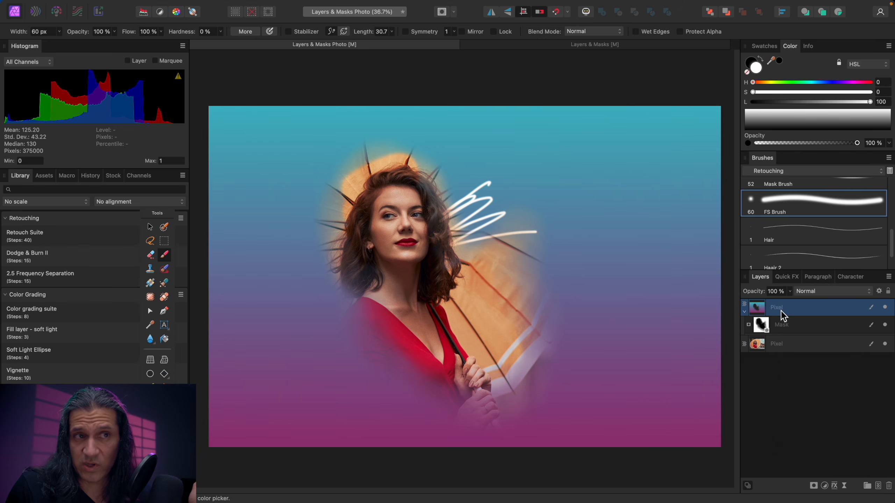
{"action": "mouse_move", "coordinate": [537, 232]}
{"action": "left_mouse_down"}
{"action": "mouse_move", "coordinate": [530, 288]}
{"action": "mouse_move", "coordinate": [565, 325]}
{"action": "left_mouse_up"}
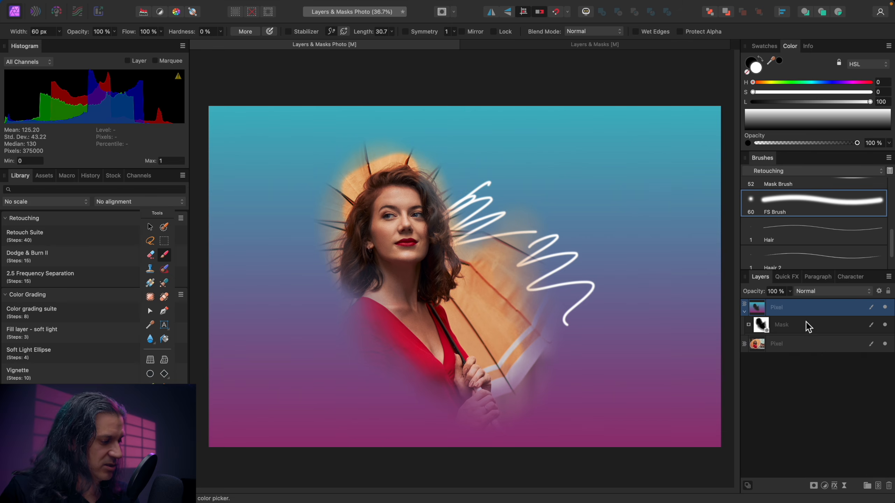
{"action": "key", "text": "super+z"}
{"action": "key", "text": "super+z"}
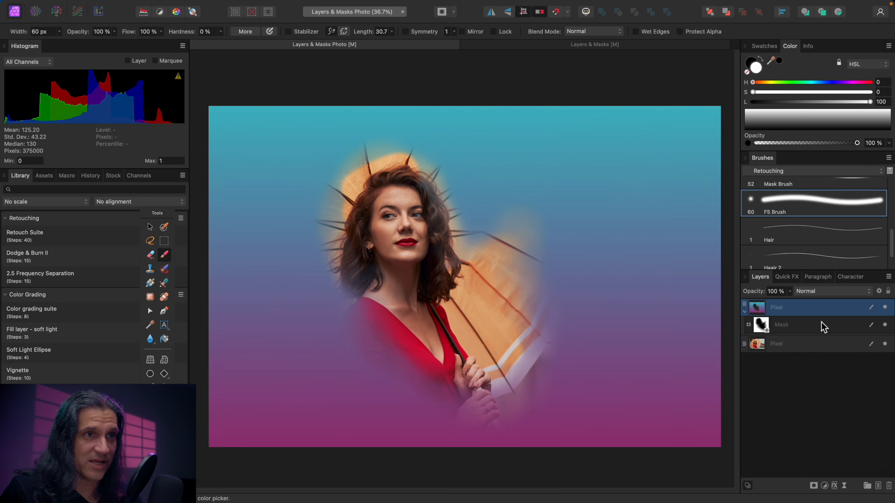
Select the mask and paint white over the woman's hair, face and umbrella, enlarging the FS Brush to 645.7 px
{"action": "left_click", "coordinate": [796, 326]}
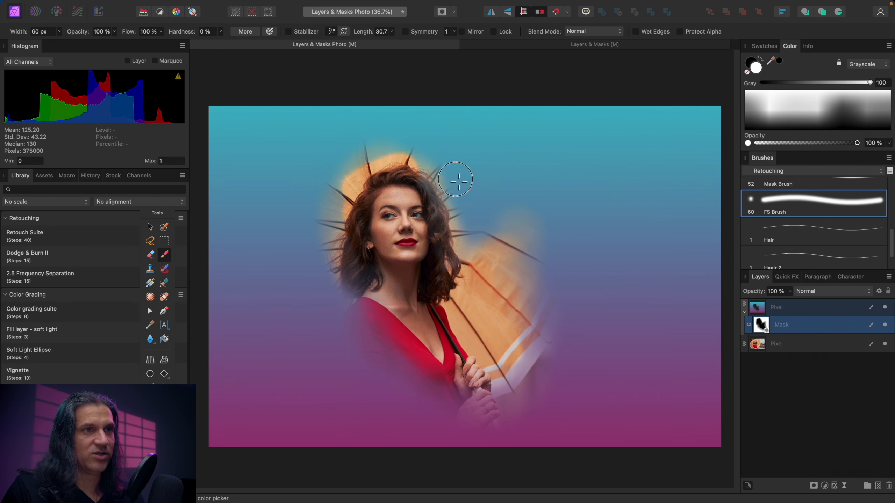
{"action": "mouse_move", "coordinate": [474, 230]}
{"action": "left_mouse_down"}
{"action": "mouse_move", "coordinate": [516, 229]}
{"action": "mouse_move", "coordinate": [500, 257]}
{"action": "mouse_move", "coordinate": [522, 234]}
{"action": "left_mouse_up"}
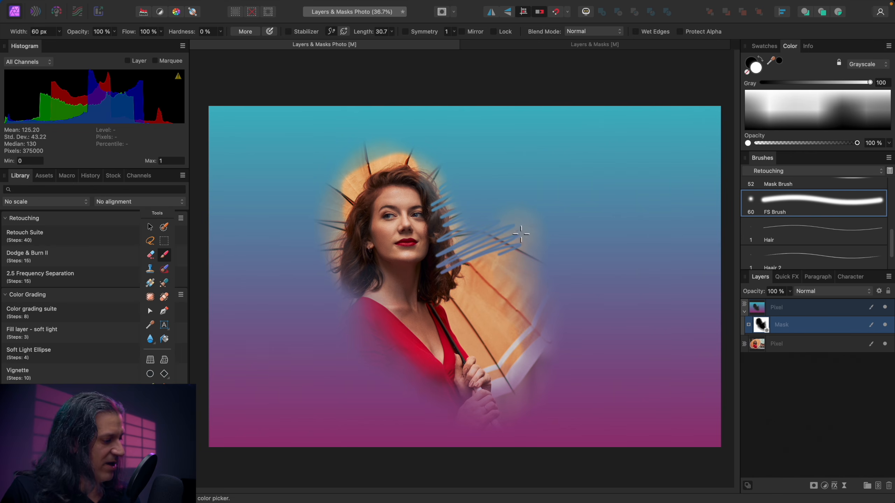
{"action": "key", "text": "bracketright"}
{"action": "key", "text": "bracketright"}
{"action": "key", "text": "bracketright"}
{"action": "key", "text": "bracketright"}
{"action": "key", "text": "bracketright"}
{"action": "key", "text": "bracketright"}
{"action": "key", "text": "bracketright"}
{"action": "key", "text": "bracketright"}
{"action": "mouse_move", "coordinate": [462, 245]}
{"action": "left_mouse_down"}
{"action": "mouse_move", "coordinate": [441, 244]}
{"action": "mouse_move", "coordinate": [452, 228]}
{"action": "mouse_move", "coordinate": [445, 299]}
{"action": "mouse_move", "coordinate": [598, 280]}
{"action": "left_mouse_up"}
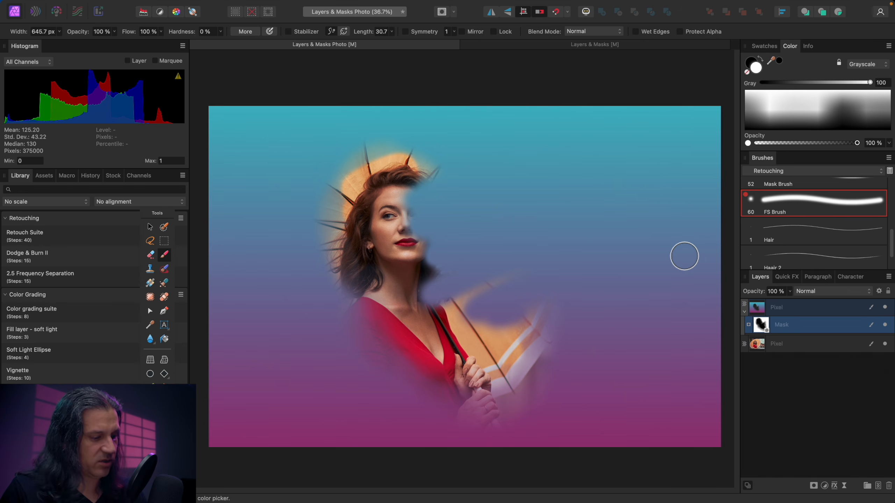
Delete the masked gradient layer and add a Black and White adjustment above the photo
{"action": "left_click", "coordinate": [837, 309]}
{"action": "key", "text": "Delete"}
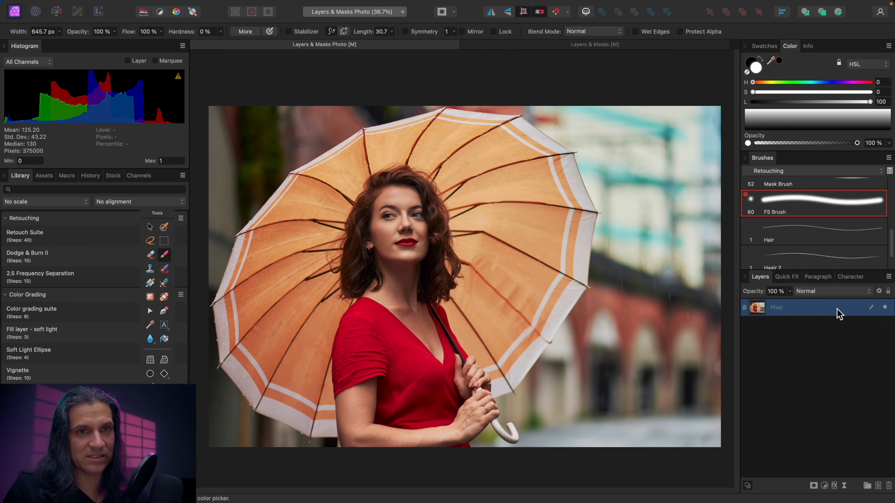
{"action": "left_click", "coordinate": [824, 486]}
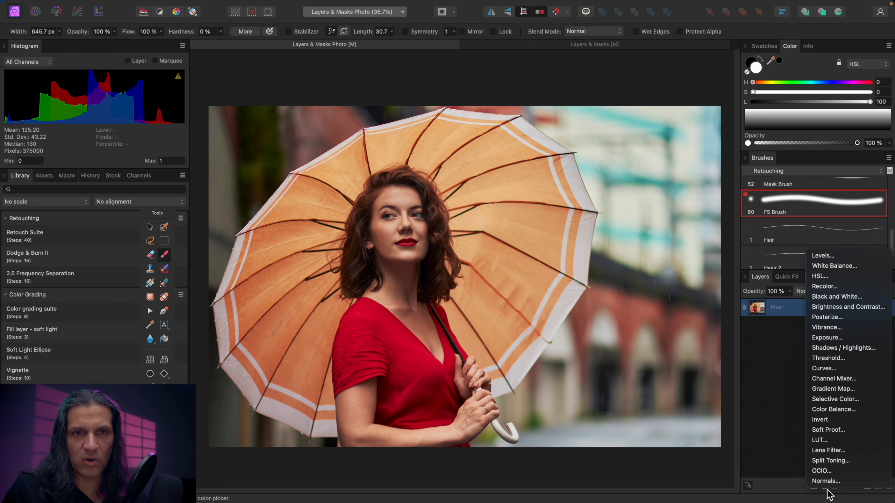
{"action": "left_click", "coordinate": [829, 299]}
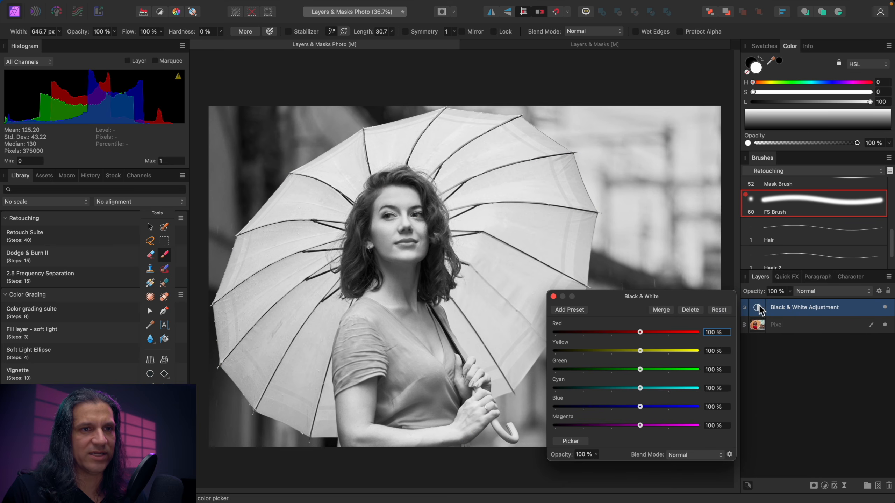
Adjust the red, yellow and cyan values of the Black & White adjustment, close its settings and set the brush color to black
{"action": "left_click_drag", "start_coordinate": [638, 333], "coordinate": [647, 351]}
{"action": "left_click_drag", "start_coordinate": [640, 388], "coordinate": [630, 388]}
{"action": "left_click", "coordinate": [553, 296]}
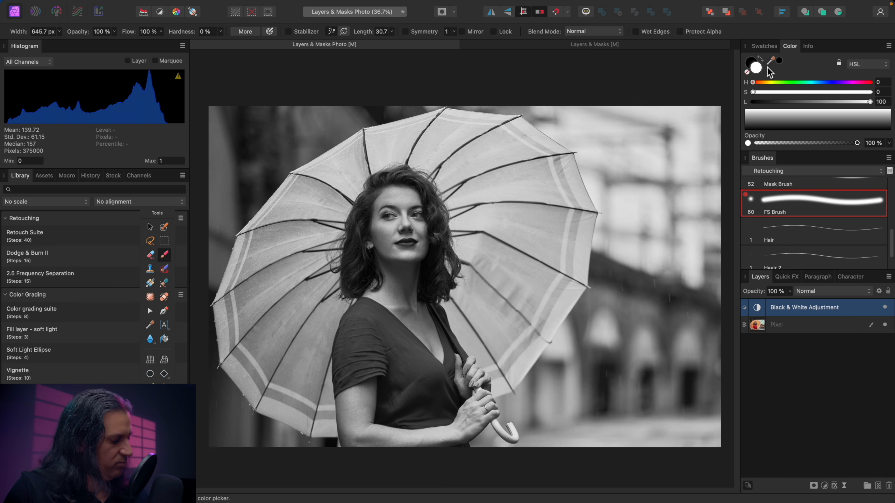
{"action": "key", "text": "x"}
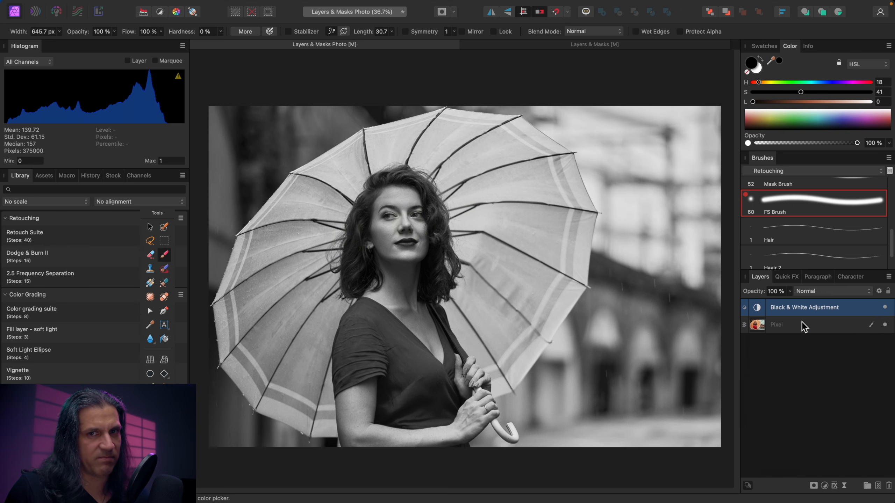
Try painting black on the Black & White Adjustment over the umbrella, and undo the strokes
{"action": "mouse_move", "coordinate": [483, 226]}
{"action": "left_mouse_down"}
{"action": "mouse_move", "coordinate": [458, 190]}
{"action": "mouse_move", "coordinate": [456, 167]}
{"action": "mouse_move", "coordinate": [484, 154]}
{"action": "mouse_move", "coordinate": [482, 141]}
{"action": "mouse_move", "coordinate": [533, 147]}
{"action": "mouse_move", "coordinate": [563, 171]}
{"action": "mouse_move", "coordinate": [586, 232]}
{"action": "mouse_move", "coordinate": [584, 260]}
{"action": "mouse_move", "coordinate": [564, 284]}
{"action": "mouse_move", "coordinate": [529, 200]}
{"action": "mouse_move", "coordinate": [540, 192]}
{"action": "mouse_move", "coordinate": [554, 202]}
{"action": "mouse_move", "coordinate": [538, 179]}
{"action": "mouse_move", "coordinate": [516, 170]}
{"action": "mouse_move", "coordinate": [495, 194]}
{"action": "mouse_move", "coordinate": [491, 214]}
{"action": "mouse_move", "coordinate": [524, 230]}
{"action": "mouse_move", "coordinate": [531, 205]}
{"action": "mouse_move", "coordinate": [550, 231]}
{"action": "mouse_move", "coordinate": [542, 213]}
{"action": "left_mouse_up"}
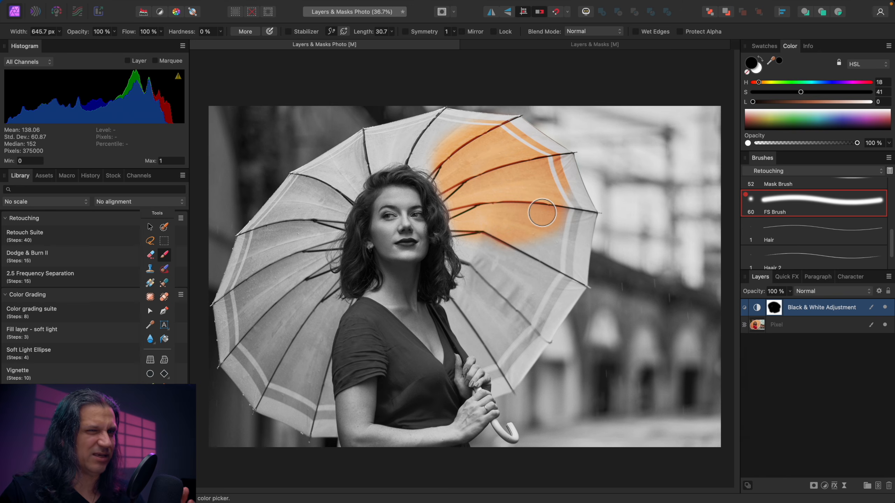
{"action": "mouse_move", "coordinate": [511, 250]}
{"action": "left_mouse_down"}
{"action": "mouse_move", "coordinate": [492, 258]}
{"action": "mouse_move", "coordinate": [470, 226]}
{"action": "mouse_move", "coordinate": [475, 262]}
{"action": "mouse_move", "coordinate": [508, 280]}
{"action": "left_mouse_up"}
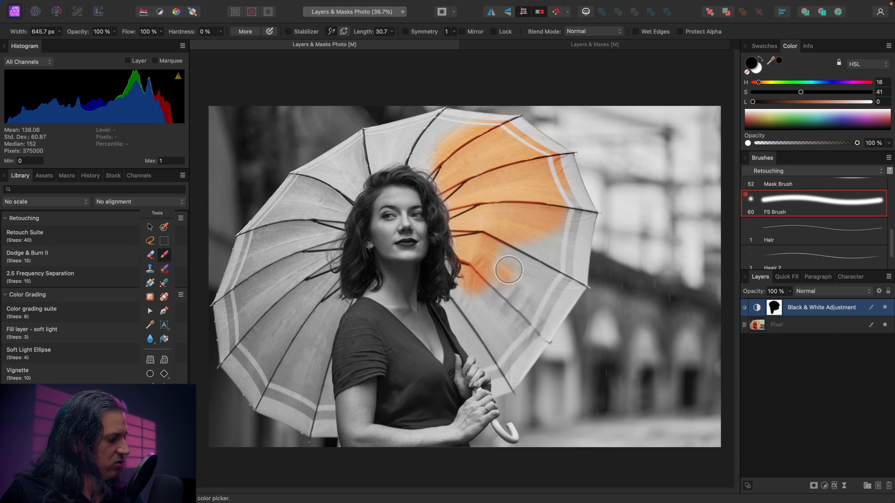
{"action": "key", "text": "super+z"}
{"action": "key", "text": "super+z"}
{"action": "key", "text": "super+z"}
Mask the Black & White Adjustment with black over the woman, and paint white over the spill beside her hair with a 286.5 px brush
{"action": "mouse_move", "coordinate": [405, 226]}
{"action": "left_mouse_down"}
{"action": "mouse_move", "coordinate": [409, 207]}
{"action": "mouse_move", "coordinate": [407, 237]}
{"action": "mouse_move", "coordinate": [393, 242]}
{"action": "mouse_move", "coordinate": [400, 280]}
{"action": "mouse_move", "coordinate": [384, 298]}
{"action": "mouse_move", "coordinate": [357, 276]}
{"action": "mouse_move", "coordinate": [361, 221]}
{"action": "mouse_move", "coordinate": [389, 182]}
{"action": "mouse_move", "coordinate": [412, 183]}
{"action": "mouse_move", "coordinate": [430, 202]}
{"action": "mouse_move", "coordinate": [436, 268]}
{"action": "mouse_move", "coordinate": [421, 317]}
{"action": "mouse_move", "coordinate": [363, 327]}
{"action": "mouse_move", "coordinate": [356, 438]}
{"action": "mouse_move", "coordinate": [380, 393]}
{"action": "mouse_move", "coordinate": [384, 400]}
{"action": "mouse_move", "coordinate": [409, 362]}
{"action": "mouse_move", "coordinate": [387, 391]}
{"action": "mouse_move", "coordinate": [440, 342]}
{"action": "mouse_move", "coordinate": [437, 388]}
{"action": "mouse_move", "coordinate": [446, 335]}
{"action": "mouse_move", "coordinate": [452, 392]}
{"action": "mouse_move", "coordinate": [442, 448]}
{"action": "mouse_move", "coordinate": [401, 431]}
{"action": "mouse_move", "coordinate": [423, 393]}
{"action": "mouse_move", "coordinate": [374, 438]}
{"action": "mouse_move", "coordinate": [376, 356]}
{"action": "mouse_move", "coordinate": [367, 385]}
{"action": "mouse_move", "coordinate": [344, 364]}
{"action": "mouse_move", "coordinate": [350, 343]}
{"action": "mouse_move", "coordinate": [403, 312]}
{"action": "mouse_move", "coordinate": [443, 344]}
{"action": "mouse_move", "coordinate": [448, 379]}
{"action": "mouse_move", "coordinate": [466, 376]}
{"action": "mouse_move", "coordinate": [468, 425]}
{"action": "mouse_move", "coordinate": [516, 439]}
{"action": "mouse_move", "coordinate": [426, 307]}
{"action": "mouse_move", "coordinate": [482, 265]}
{"action": "mouse_move", "coordinate": [416, 273]}
{"action": "mouse_move", "coordinate": [399, 253]}
{"action": "mouse_move", "coordinate": [377, 254]}
{"action": "mouse_move", "coordinate": [336, 224]}
{"action": "mouse_move", "coordinate": [340, 250]}
{"action": "left_mouse_up"}
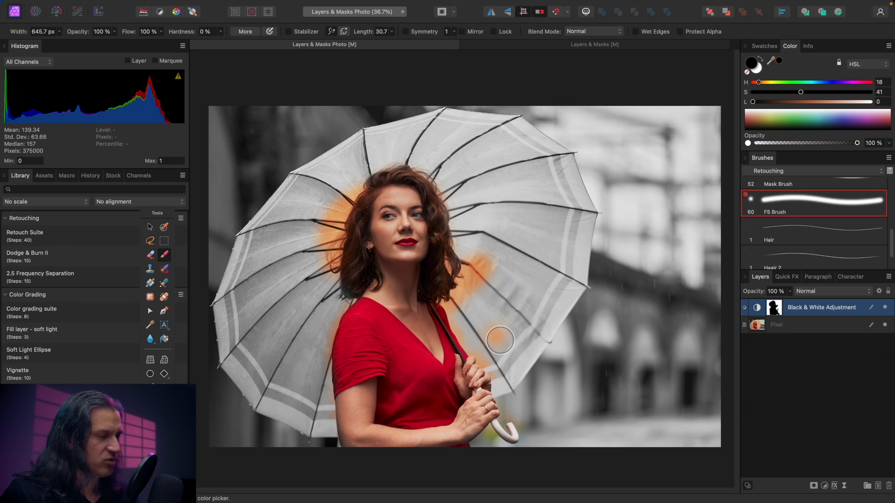
{"action": "key", "text": "x"}
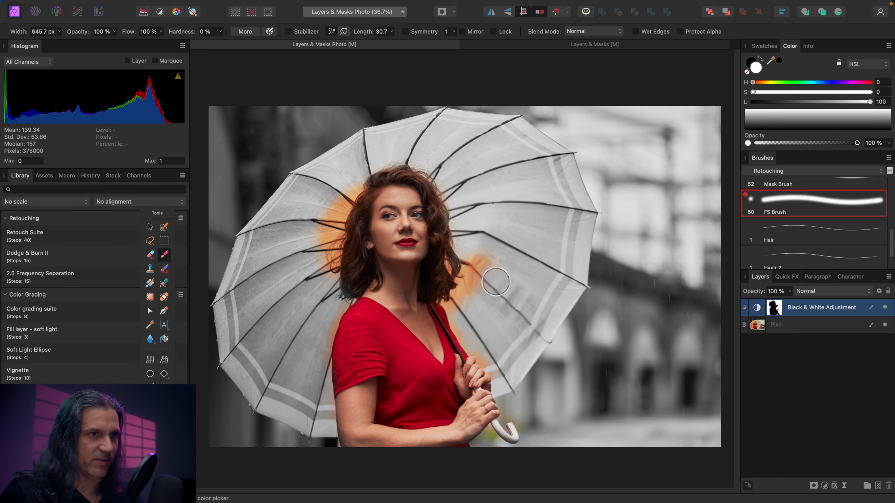
{"action": "key", "text": "["}
{"action": "key", "text": "["}
{"action": "key", "text": "["}
{"action": "key", "text": "["}
{"action": "key", "text": "["}
{"action": "mouse_move", "coordinate": [485, 260]}
{"action": "left_mouse_down"}
{"action": "mouse_move", "coordinate": [477, 277]}
{"action": "mouse_move", "coordinate": [470, 265]}
{"action": "mouse_move", "coordinate": [469, 284]}
{"action": "mouse_move", "coordinate": [450, 304]}
{"action": "mouse_move", "coordinate": [506, 265]}
{"action": "mouse_move", "coordinate": [487, 268]}
{"action": "left_mouse_up"}
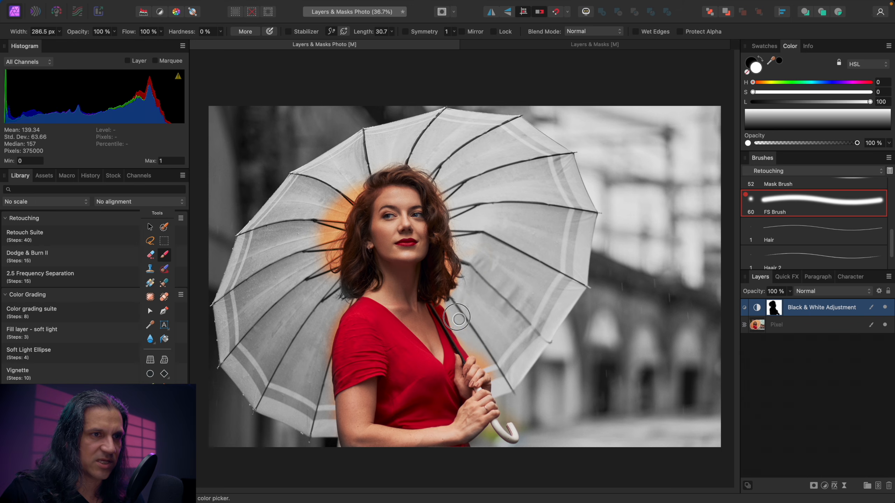
Enlarge the brush to 378.9 px and paint white over the orange spill by the umbrella handle and along the other side of her hair
{"action": "key", "text": "]"}
{"action": "key", "text": "]"}
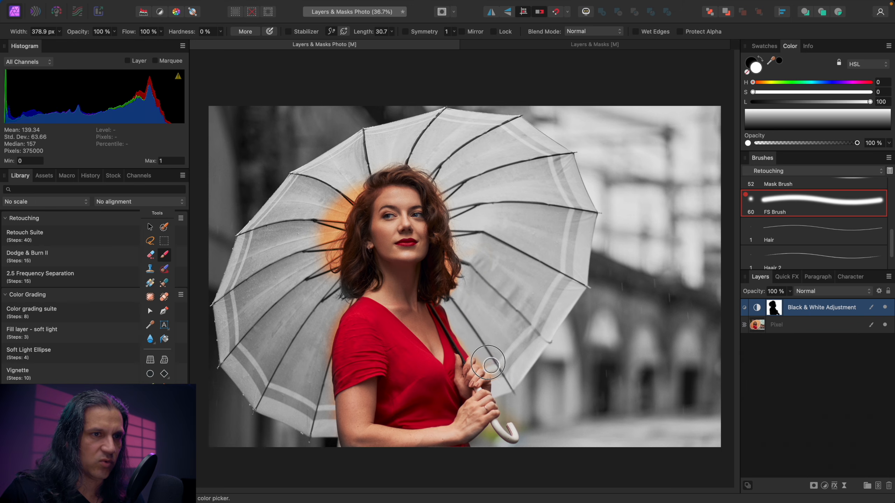
{"action": "mouse_move", "coordinate": [351, 195]}
{"action": "left_mouse_down"}
{"action": "mouse_move", "coordinate": [321, 233]}
{"action": "mouse_move", "coordinate": [325, 216]}
{"action": "mouse_move", "coordinate": [334, 277]}
{"action": "left_mouse_up"}
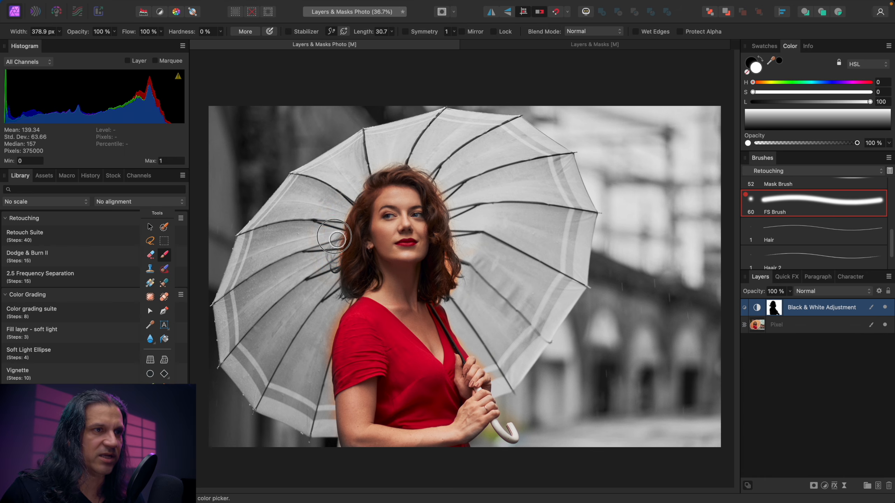
Clean the remaining color spill along the hair and shoulder edges with white, using brush widths of 96.4 and 146.7 px
{"action": "key", "text": "]"}
{"action": "key", "text": "]"}
{"action": "key", "text": "]"}
{"action": "key", "text": "["}
{"action": "key", "text": "["}
{"action": "key", "text": "["}
{"action": "key", "text": "["}
{"action": "key", "text": "["}
{"action": "key", "text": "["}
{"action": "key", "text": "["}
{"action": "key", "text": "["}
{"action": "key", "text": "["}
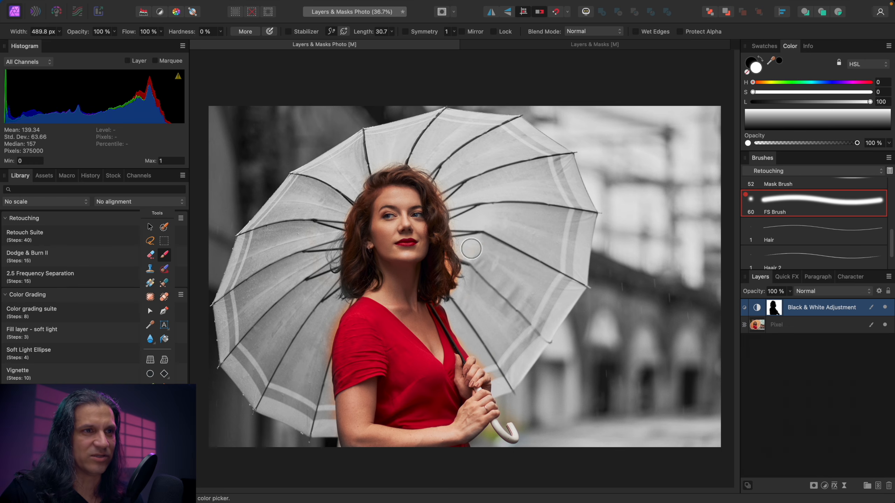
{"action": "key", "text": "["}
{"action": "key", "text": "["}
{"action": "key", "text": "["}
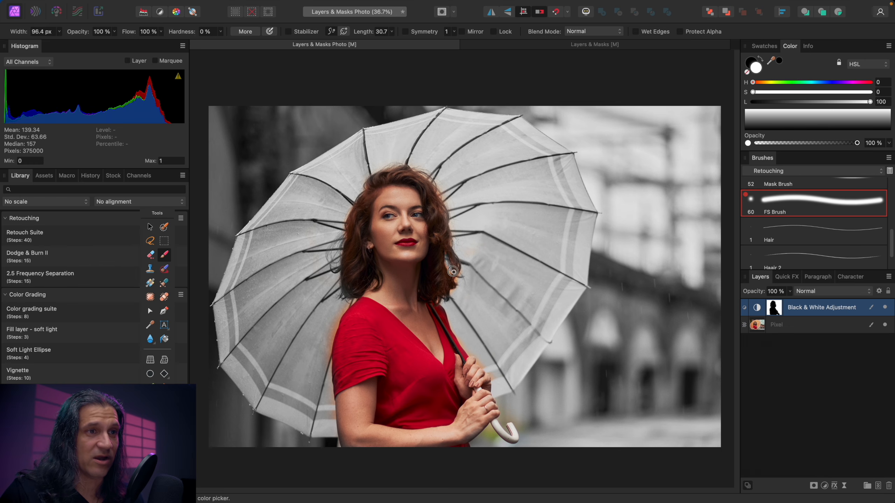
{"action": "key", "text": "]"}
{"action": "key", "text": "]"}
{"action": "key", "text": "]"}
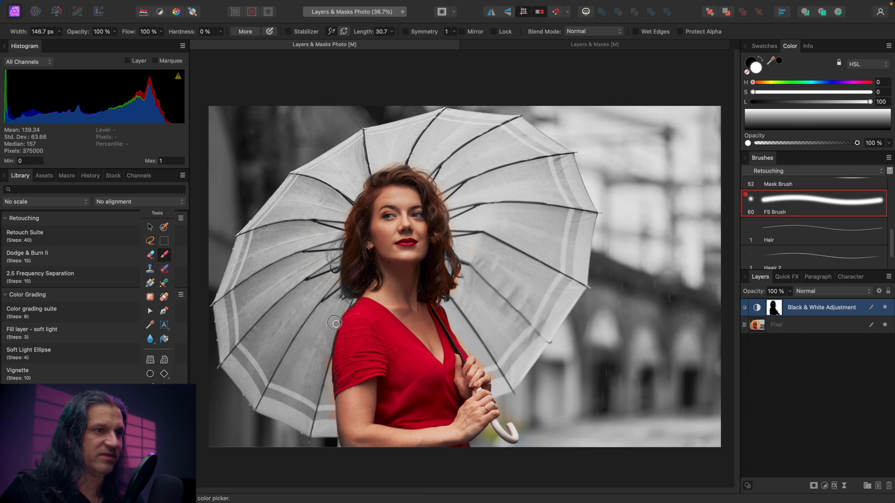
Lower the Black & White Adjustment's opacity to 75%
{"action": "left_click", "coordinate": [792, 293]}
{"action": "left_click_drag", "start_coordinate": [790, 303], "coordinate": [770, 310]}
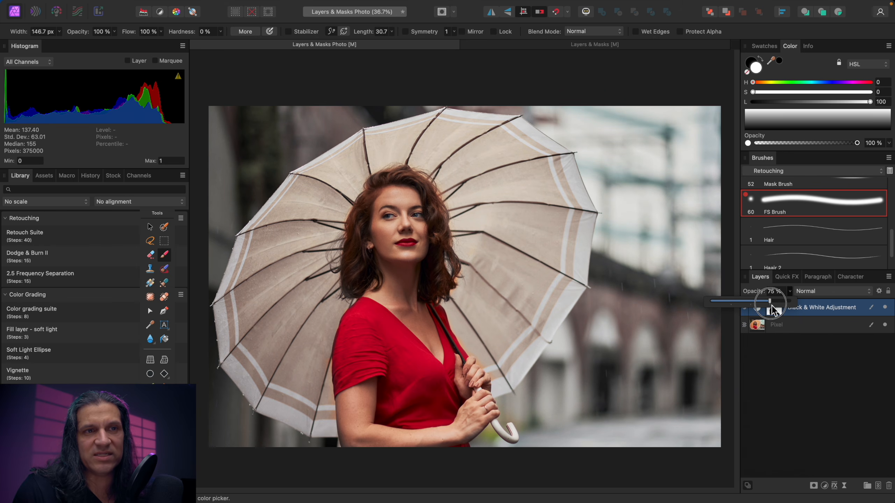
{"action": "left_click", "coordinate": [828, 312]}
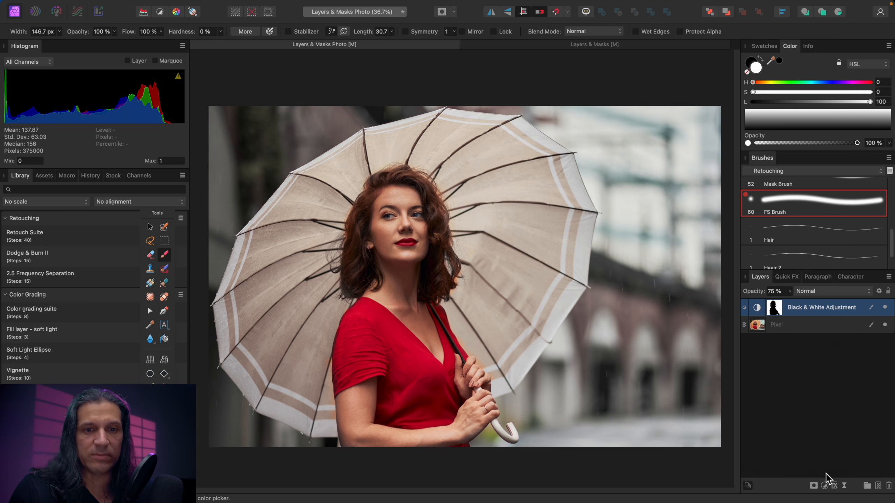
Add an HSL adjustment above the Black & White Adjustment, shift the reds' hue to 42.8°, and close its settings
{"action": "left_click", "coordinate": [824, 486]}
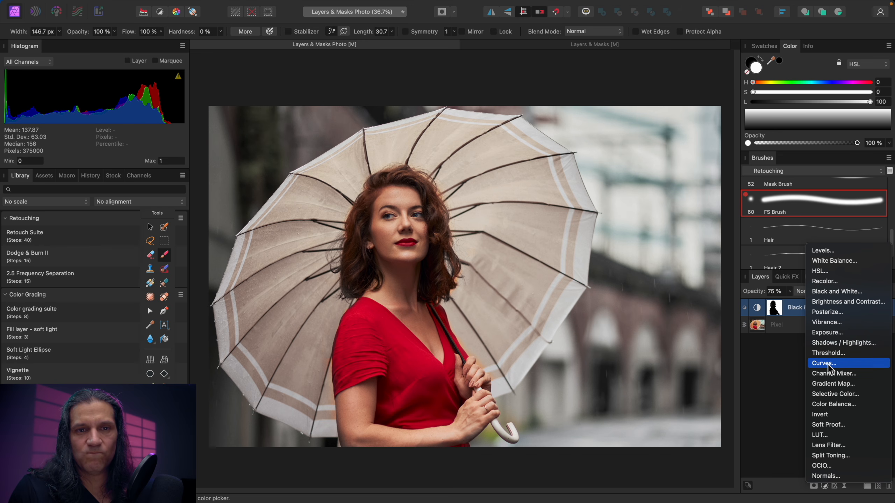
{"action": "left_click", "coordinate": [821, 271]}
{"action": "left_click_drag", "start_coordinate": [630, 249], "coordinate": [743, 219]}
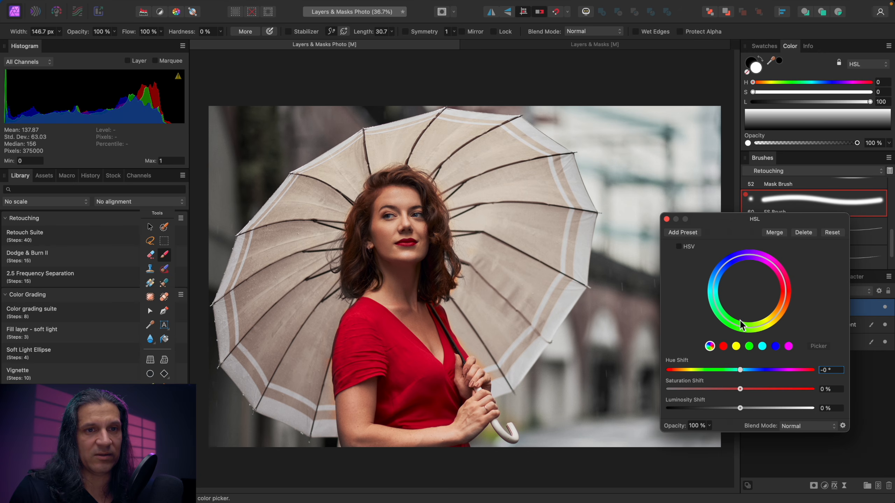
{"action": "left_click", "coordinate": [724, 347]}
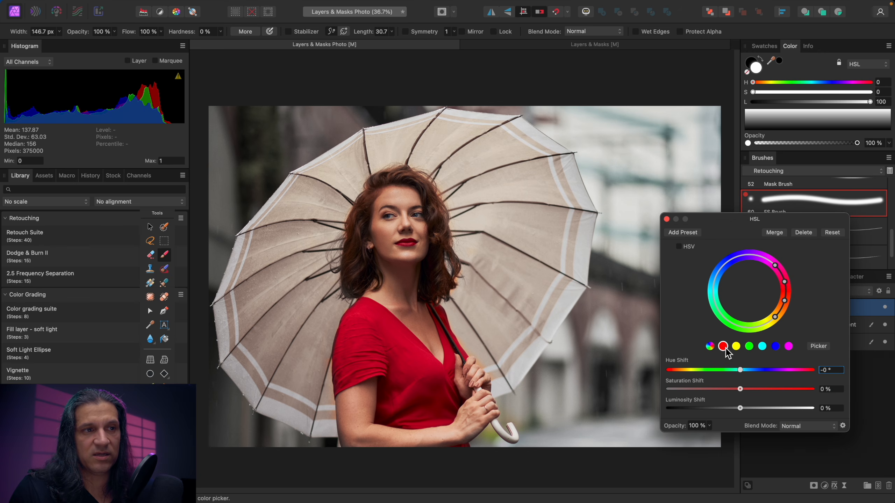
{"action": "left_click_drag", "start_coordinate": [740, 370], "coordinate": [758, 375]}
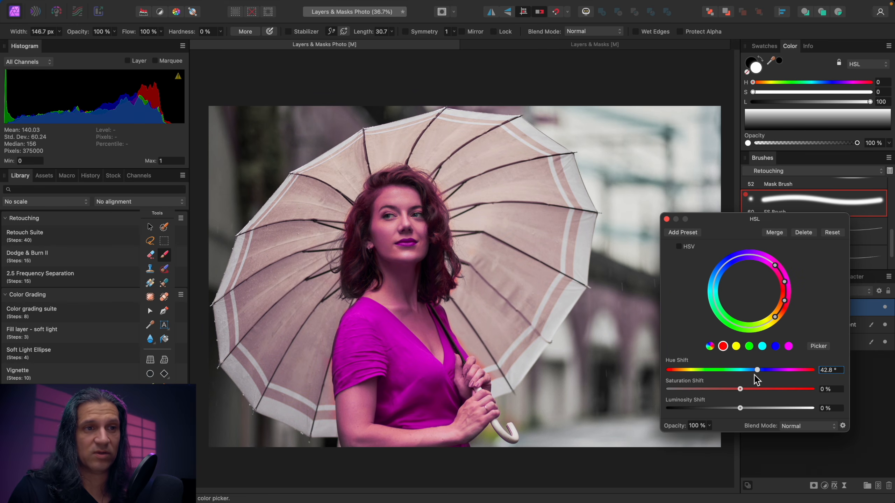
{"action": "left_click", "coordinate": [666, 219]}
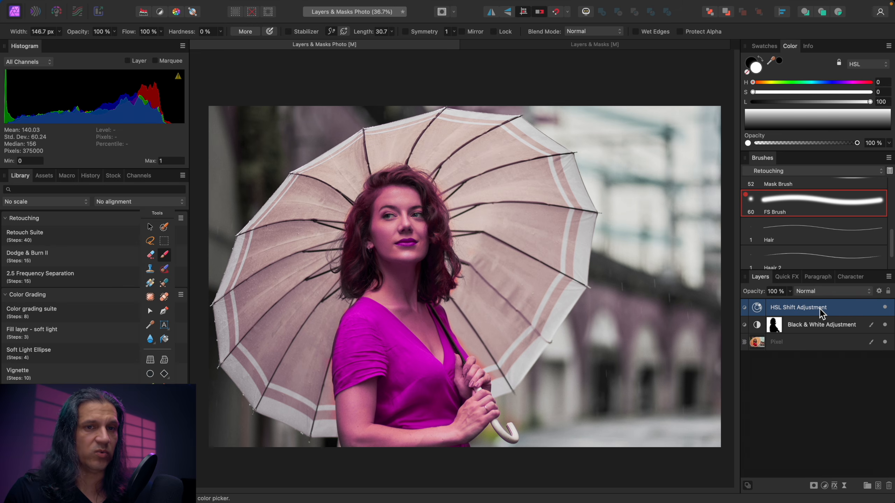
Invert the HSL Shift Adjustment so its mask is filled with black
{"action": "mouse_move", "coordinate": [184, 2]}
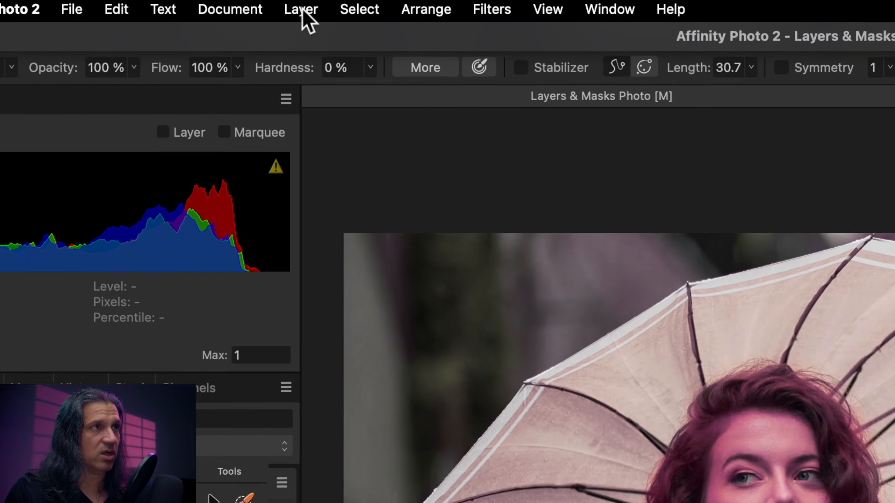
{"action": "left_click", "coordinate": [302, 10]}
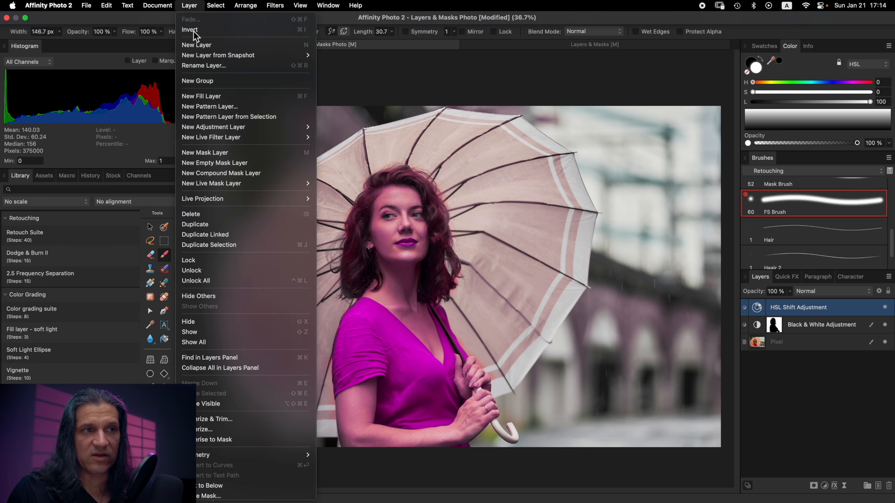
{"action": "left_click", "coordinate": [329, 70]}
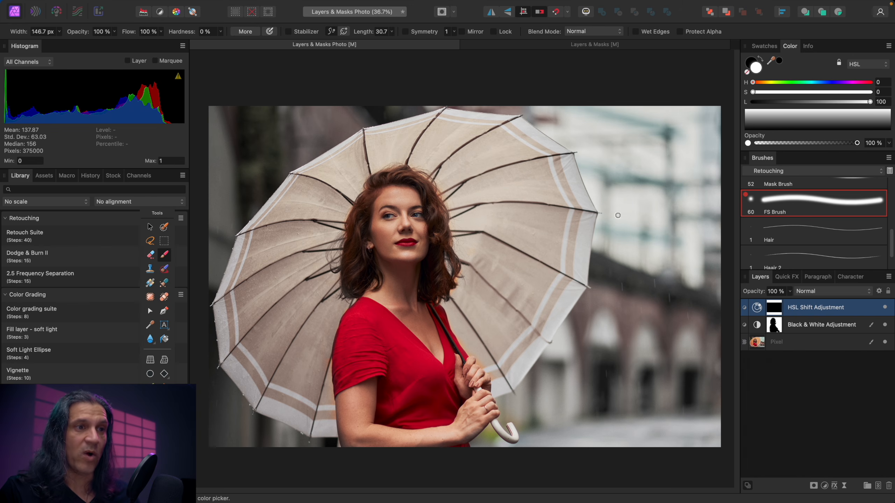
Paint white on the HSL Shift Adjustment's mask over the shirt's main body and sleeve, resizing the brush to fit
{"action": "key", "text": "bracketright"}
{"action": "key", "text": "bracketright"}
{"action": "key", "text": "bracketright"}
{"action": "key", "text": "bracketright"}
{"action": "mouse_move", "coordinate": [401, 366]}
{"action": "left_mouse_down"}
{"action": "mouse_move", "coordinate": [392, 332]}
{"action": "mouse_move", "coordinate": [367, 310]}
{"action": "mouse_move", "coordinate": [349, 331]}
{"action": "mouse_move", "coordinate": [341, 388]}
{"action": "mouse_move", "coordinate": [381, 373]}
{"action": "mouse_move", "coordinate": [368, 376]}
{"action": "mouse_move", "coordinate": [382, 363]}
{"action": "mouse_move", "coordinate": [367, 364]}
{"action": "mouse_move", "coordinate": [367, 345]}
{"action": "mouse_move", "coordinate": [379, 333]}
{"action": "mouse_move", "coordinate": [373, 348]}
{"action": "mouse_move", "coordinate": [367, 310]}
{"action": "mouse_move", "coordinate": [352, 318]}
{"action": "mouse_move", "coordinate": [343, 353]}
{"action": "mouse_move", "coordinate": [372, 307]}
{"action": "mouse_move", "coordinate": [441, 379]}
{"action": "mouse_move", "coordinate": [416, 365]}
{"action": "mouse_move", "coordinate": [404, 395]}
{"action": "mouse_move", "coordinate": [396, 377]}
{"action": "mouse_move", "coordinate": [388, 417]}
{"action": "mouse_move", "coordinate": [414, 425]}
{"action": "mouse_move", "coordinate": [452, 417]}
{"action": "mouse_move", "coordinate": [424, 408]}
{"action": "mouse_move", "coordinate": [415, 393]}
{"action": "mouse_move", "coordinate": [446, 407]}
{"action": "left_mouse_up"}
{"action": "key", "text": "bracketleft"}
{"action": "key", "text": "bracketleft"}
{"action": "key", "text": "bracketright"}
{"action": "key", "text": "bracketright"}
{"action": "key", "text": "bracketright"}
{"action": "key", "text": "bracketright"}
{"action": "key", "text": "bracketright"}
{"action": "key", "text": "bracketleft"}
{"action": "key", "text": "bracketleft"}
{"action": "key", "text": "bracketleft"}
{"action": "key", "text": "bracketleft"}
{"action": "key", "text": "bracketleft"}
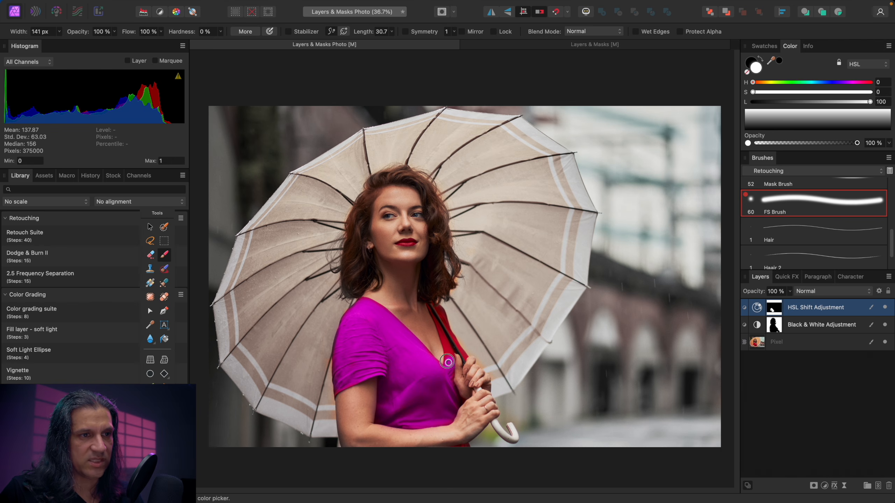
Paint white with a 134.8 px brush over the remaining red strip of the shirt along the umbrella shaft
{"action": "key", "text": "bracketright"}
{"action": "key", "text": "bracketright"}
{"action": "key", "text": "bracketleft"}
{"action": "key", "text": "bracketleft"}
{"action": "left_click_drag", "start_coordinate": [435, 309], "coordinate": [460, 352]}
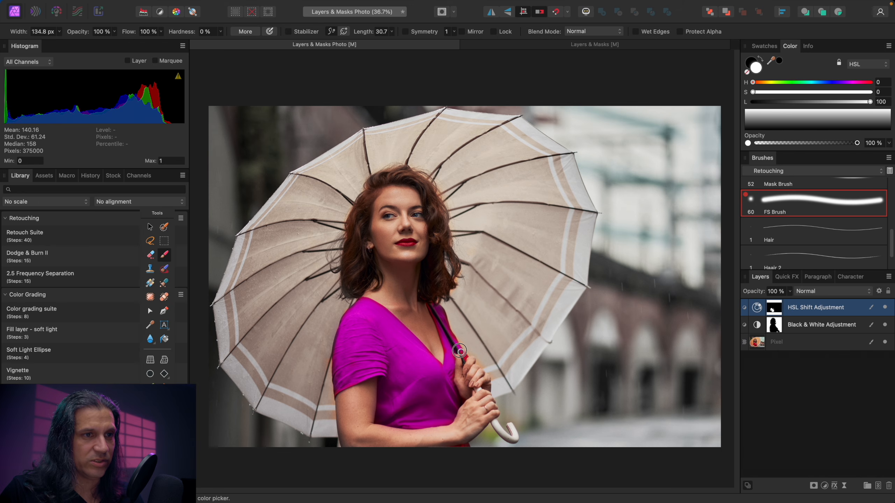
Touch up the HSL mask in white beside the hand at 97.4 px and along the shirt's lower edge at 170.3 px
{"action": "key", "text": "bracketleft"}
{"action": "key", "text": "bracketleft"}
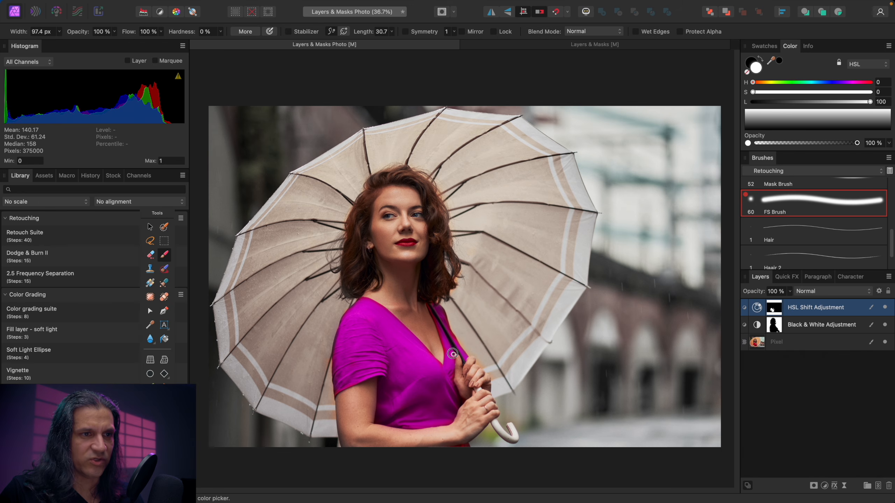
{"action": "key", "text": "bracketright"}
{"action": "key", "text": "bracketright"}
{"action": "key", "text": "bracketright"}
{"action": "key", "text": "bracketright"}
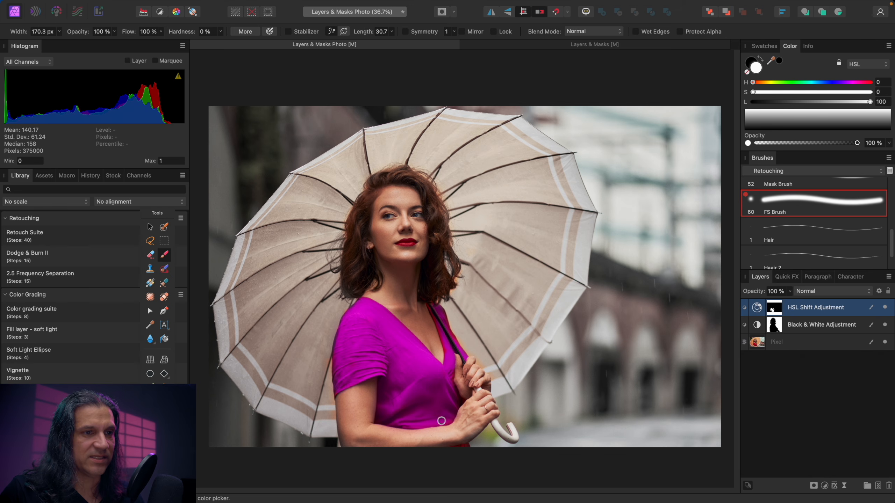
{"action": "left_click_drag", "start_coordinate": [462, 451], "coordinate": [465, 445]}
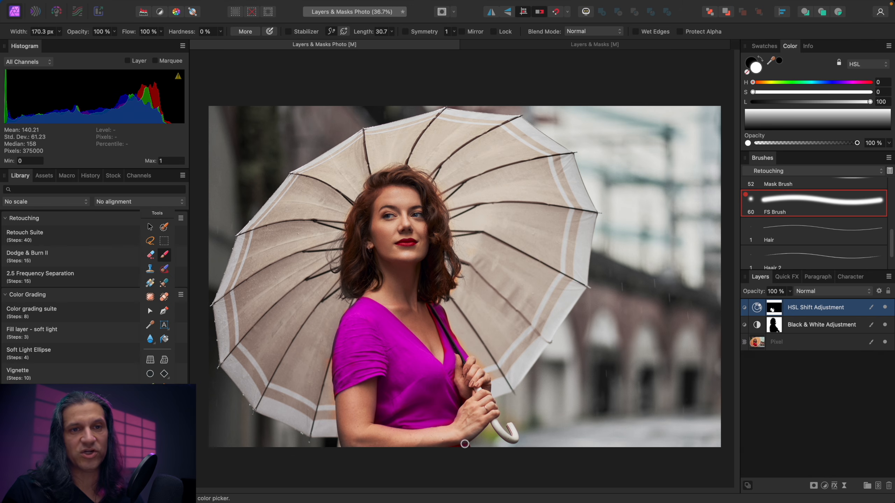
Lower the Black & White Adjustment's opacity to 55% and deselect the layer
{"action": "left_click", "coordinate": [831, 325]}
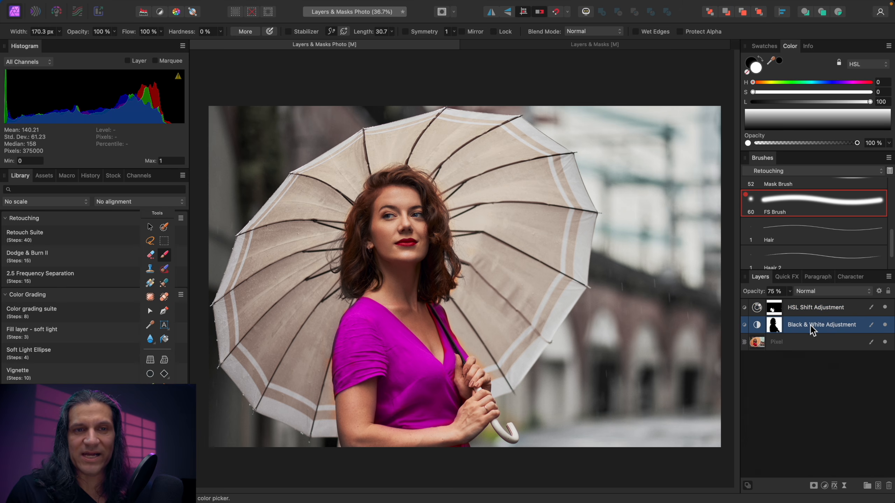
{"action": "left_click", "coordinate": [793, 293]}
{"action": "left_click_drag", "start_coordinate": [792, 299], "coordinate": [774, 306]}
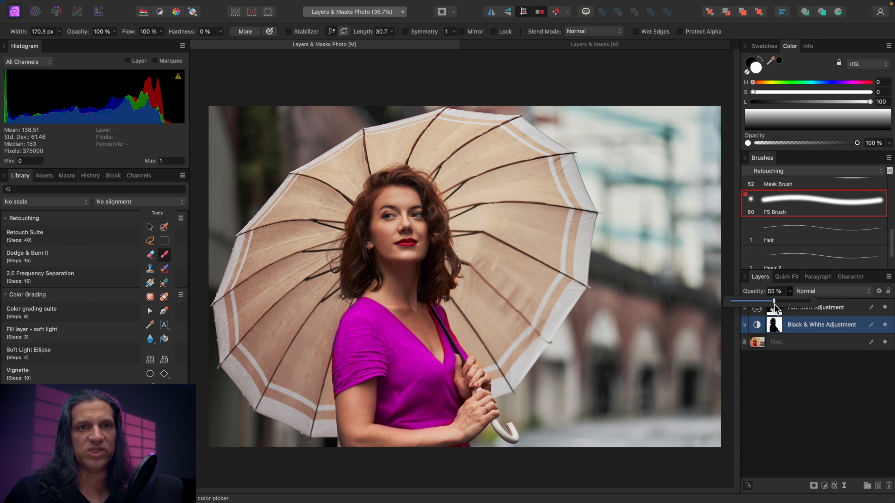
{"action": "left_click", "coordinate": [816, 361]}
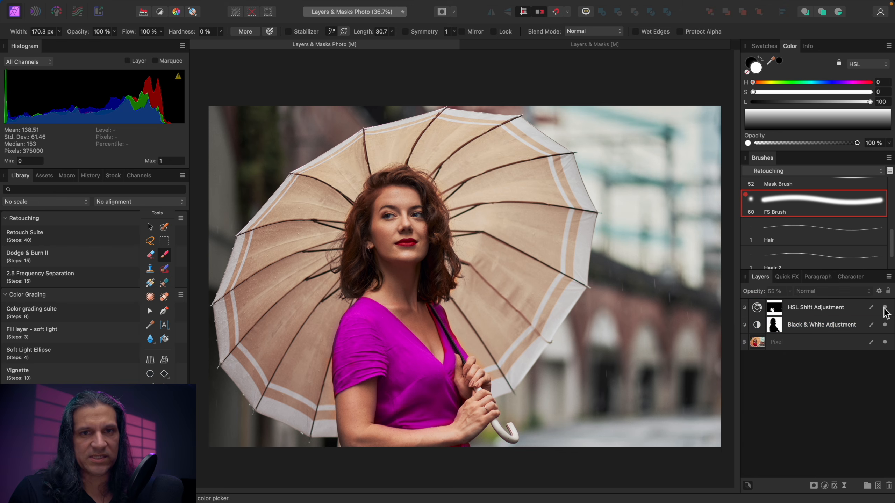
Compare the photo with and without the HSL Shift and Black & White adjustments by toggling their visibility
{"action": "left_click", "coordinate": [885, 308]}
{"action": "left_click", "coordinate": [885, 324]}
{"action": "left_click", "coordinate": [885, 325]}
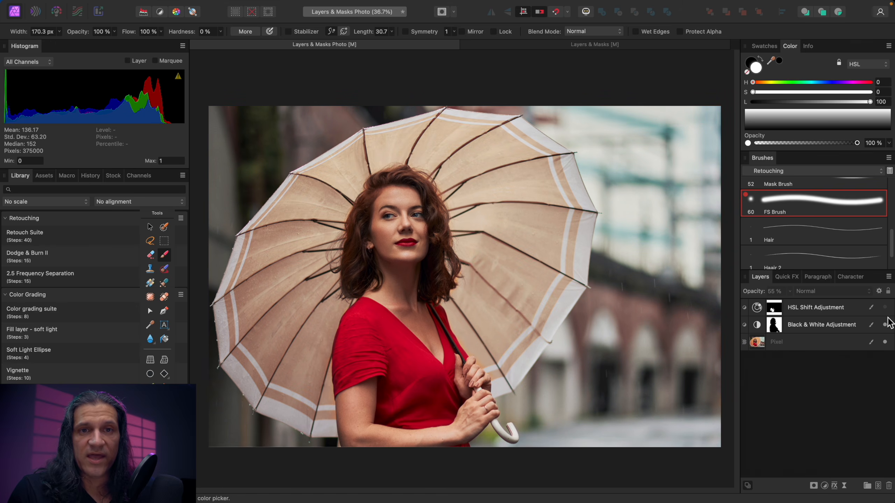
{"action": "left_click", "coordinate": [885, 308]}
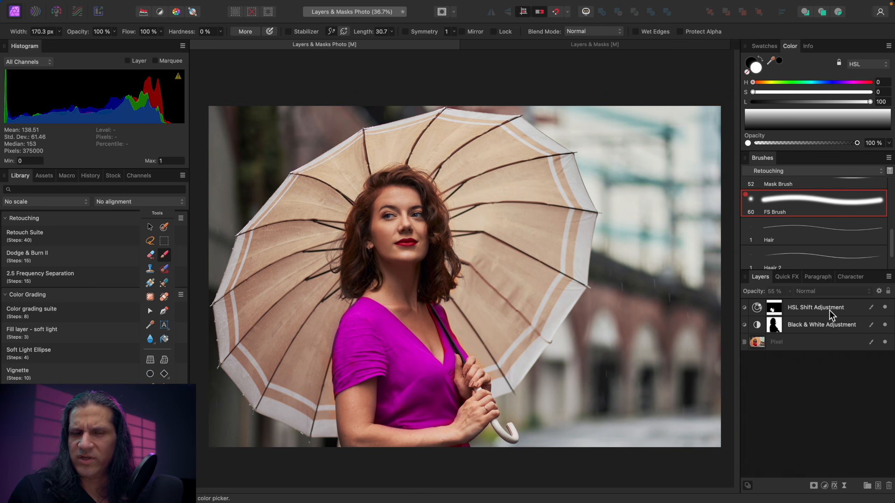
Rename the HSL Shift Adjustment layer to "purple shirt"
{"action": "double_click", "coordinate": [815, 307]}
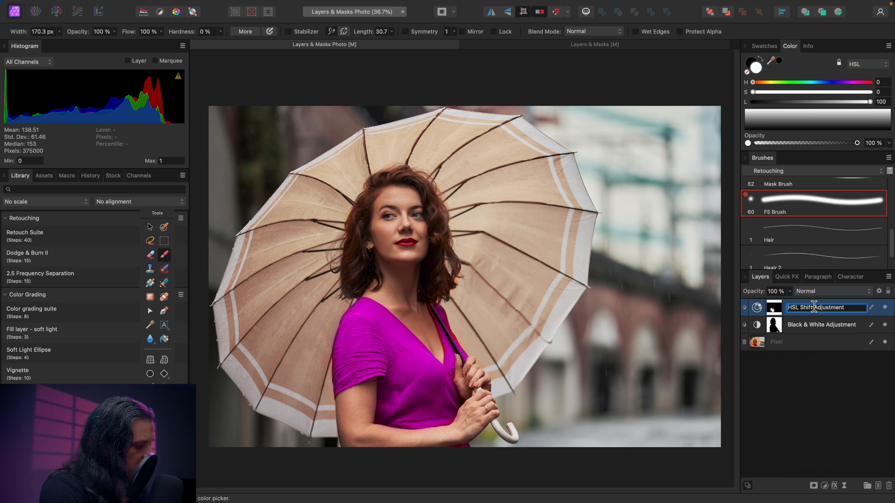
{"action": "type", "text": "purple shirt"}
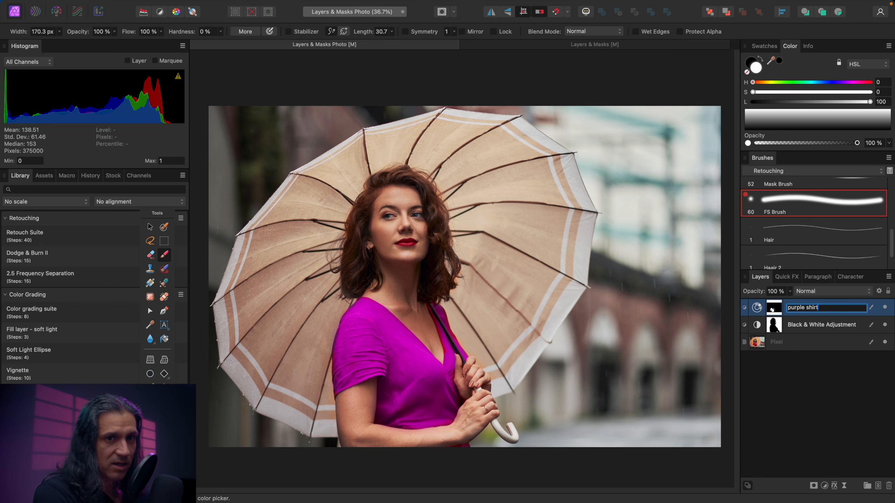
{"action": "key", "text": "Return"}
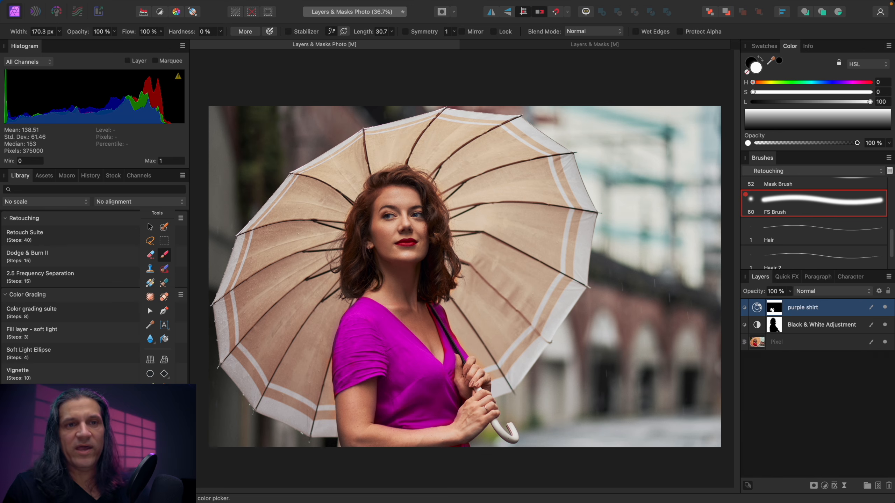
Toggle the visibility of the purple shirt layer and the Black & White Adjustment to check each one's effect
{"action": "left_click", "coordinate": [886, 307]}
{"action": "left_click", "coordinate": [885, 307]}
{"action": "left_click", "coordinate": [885, 307]}
{"action": "left_click", "coordinate": [885, 307]}
{"action": "left_click", "coordinate": [858, 324]}
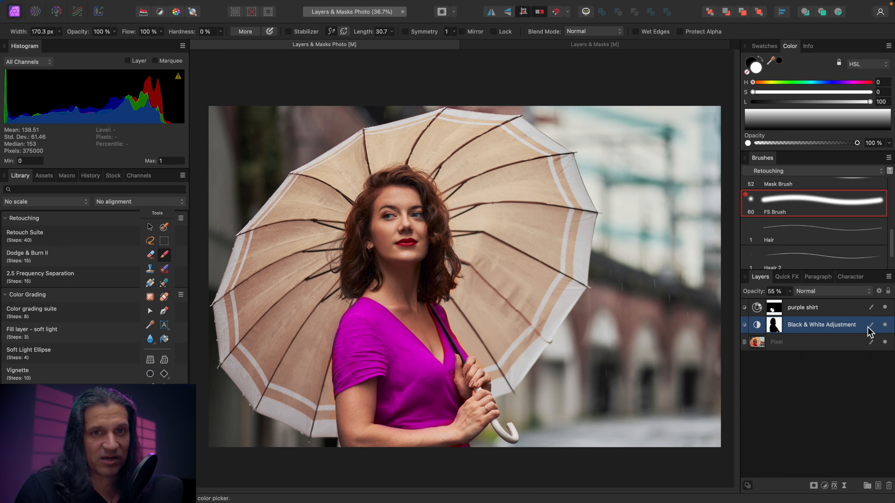
{"action": "left_click", "coordinate": [886, 325]}
{"action": "left_click", "coordinate": [885, 324]}
Add a new pixel layer above the purple shirt layer, set the color to black, and choose the 5% Flow brush
{"action": "left_click", "coordinate": [809, 314]}
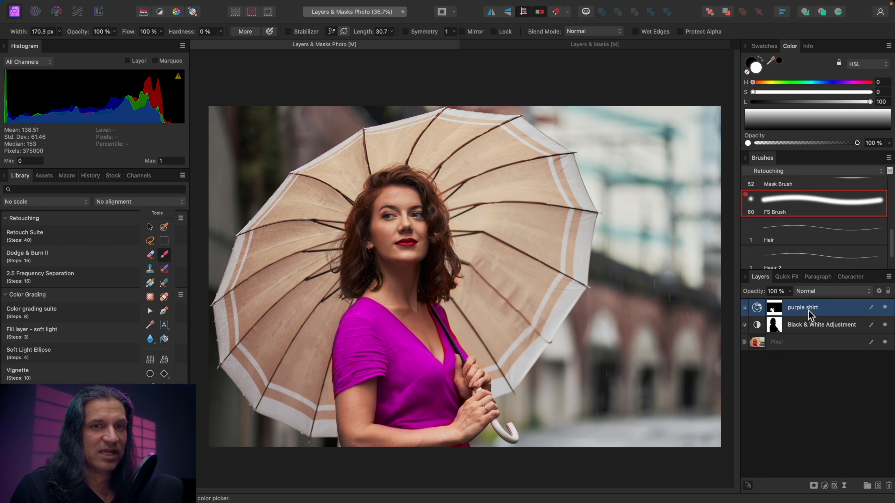
{"action": "left_click", "coordinate": [878, 486]}
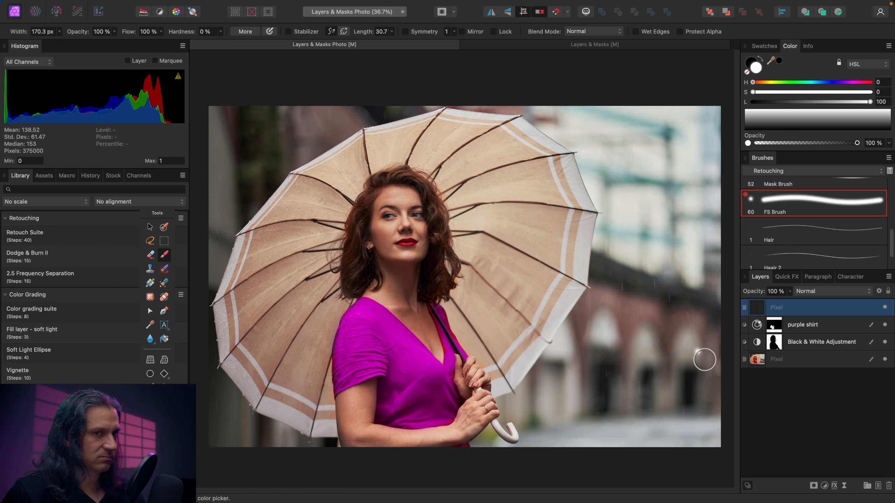
{"action": "key", "text": "e"}
{"action": "key", "text": "super+minus"}
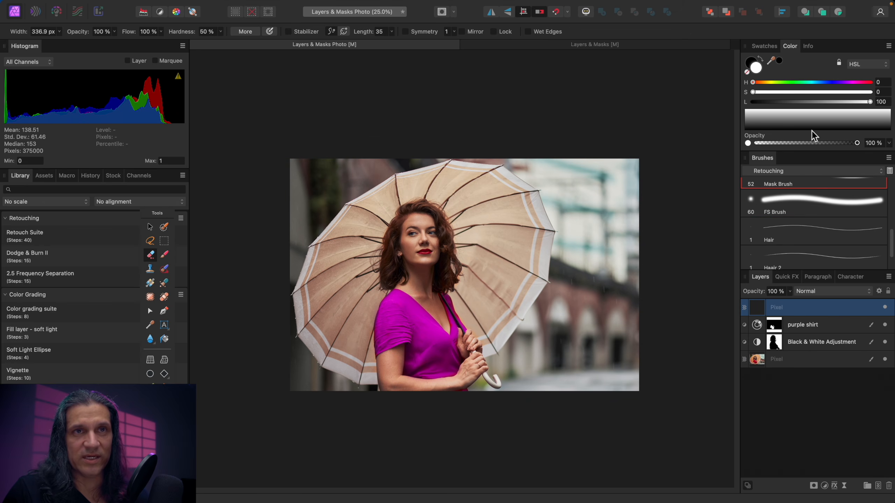
{"action": "key", "text": "x"}
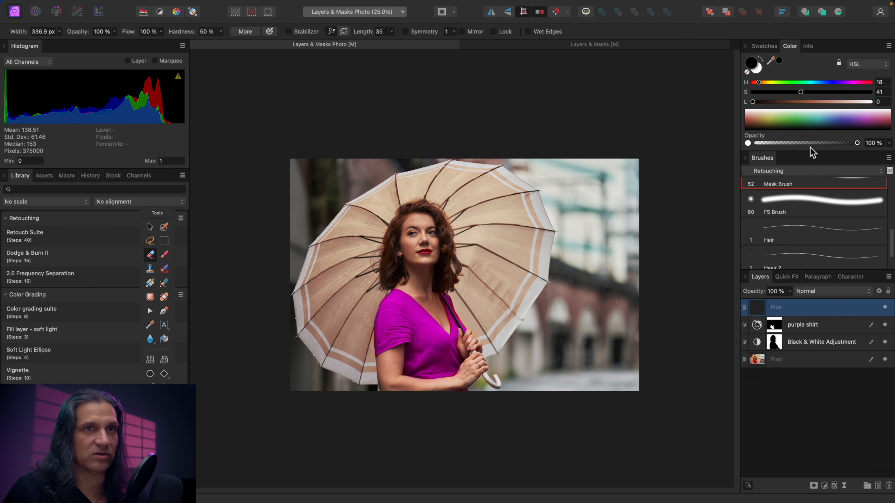
{"action": "scroll", "coordinate": [858, 211], "scroll_direction": "down", "scroll_amount": 3}
{"action": "left_click", "coordinate": [858, 198]}
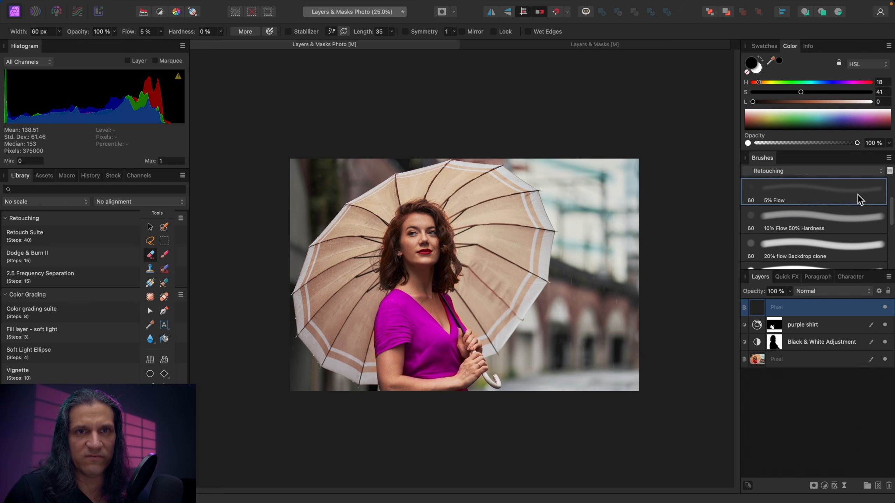
Darken the photo's outer background on the new pixel layer with black, using the Paint Brush enlarged to 2271.4 px at 5% flow
{"action": "key", "text": "b"}
{"action": "key", "text": "]"}
{"action": "key", "text": "]"}
{"action": "key", "text": "]"}
{"action": "key", "text": "]"}
{"action": "key", "text": "]"}
{"action": "key", "text": "]"}
{"action": "key", "text": "]"}
{"action": "key", "text": "]"}
{"action": "key", "text": "]"}
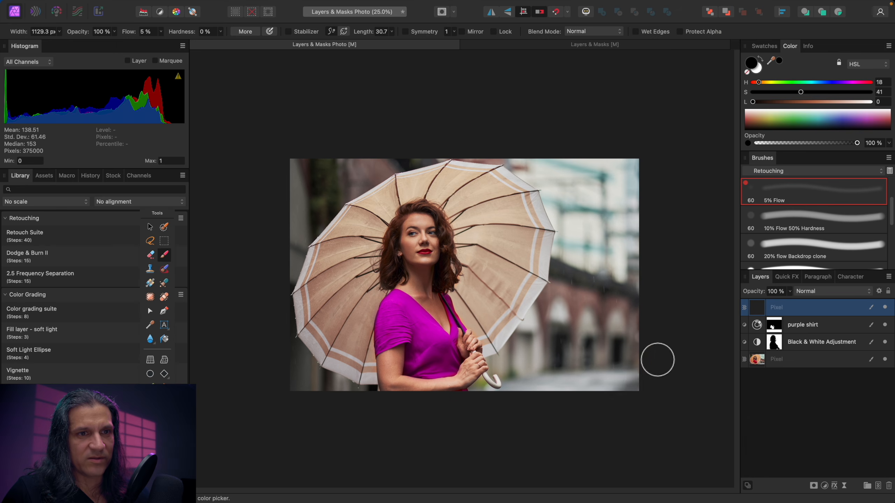
{"action": "mouse_move", "coordinate": [615, 376]}
{"action": "left_mouse_down"}
{"action": "mouse_move", "coordinate": [643, 330]}
{"action": "mouse_move", "coordinate": [603, 374]}
{"action": "mouse_move", "coordinate": [640, 149]}
{"action": "mouse_move", "coordinate": [653, 247]}
{"action": "mouse_move", "coordinate": [628, 152]}
{"action": "mouse_move", "coordinate": [565, 364]}
{"action": "mouse_move", "coordinate": [593, 334]}
{"action": "mouse_move", "coordinate": [594, 341]}
{"action": "left_mouse_up"}
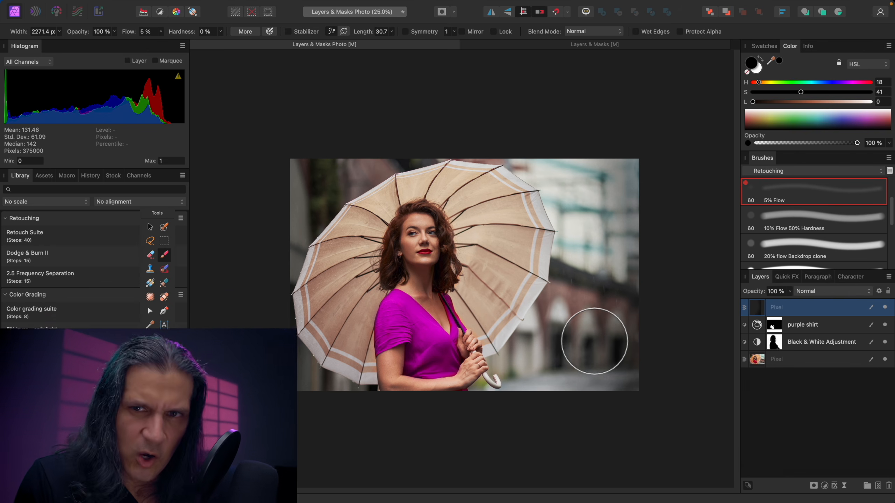